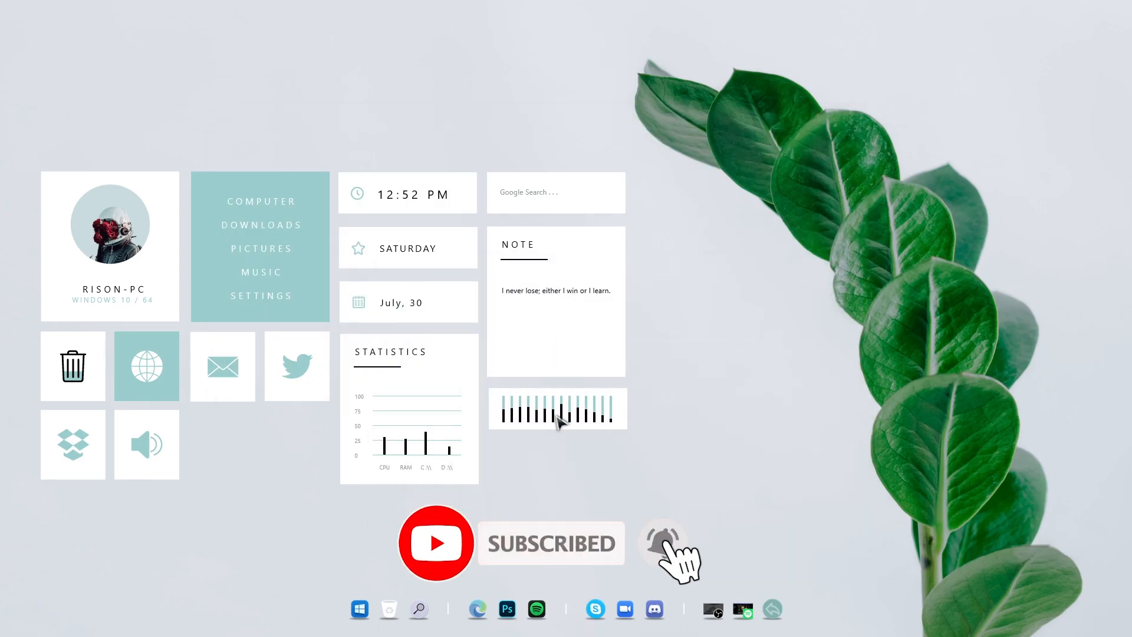
Open the Computer shortcut from the launcher widget, then close the file explorer window
{"action": "mouse_move", "coordinate": [66, 384]}
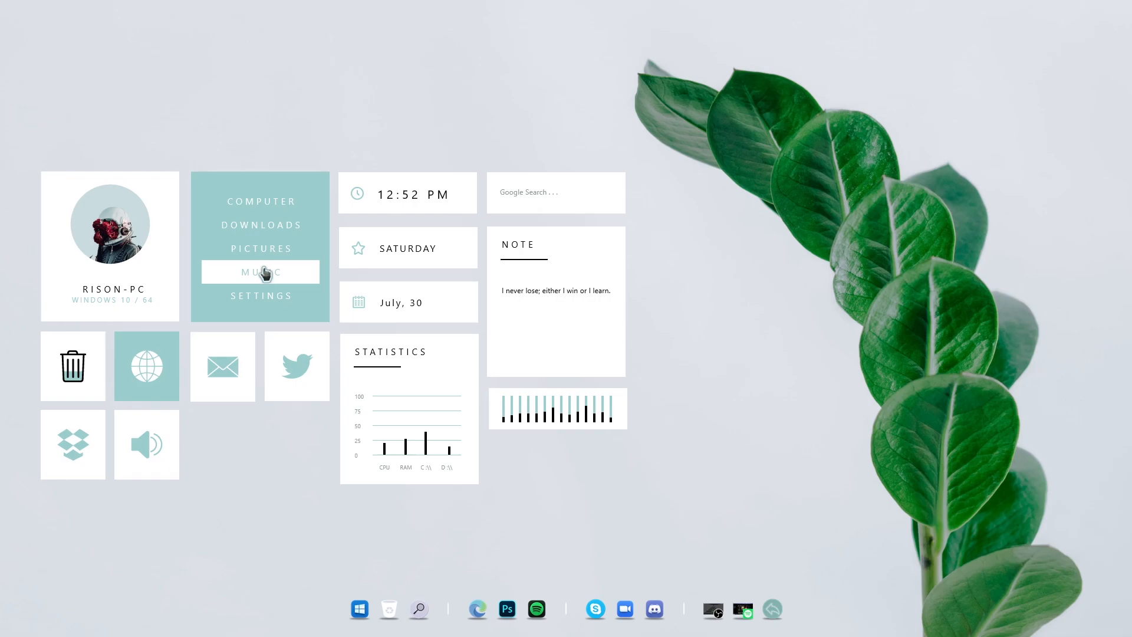
{"action": "left_click", "coordinate": [265, 210]}
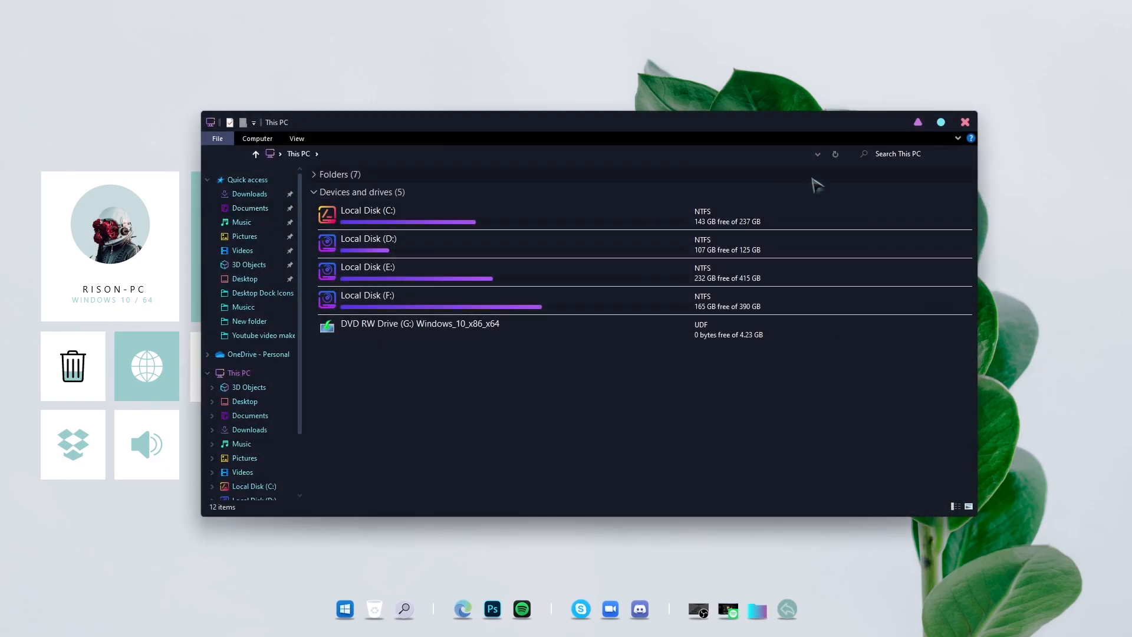
{"action": "left_click", "coordinate": [965, 122]}
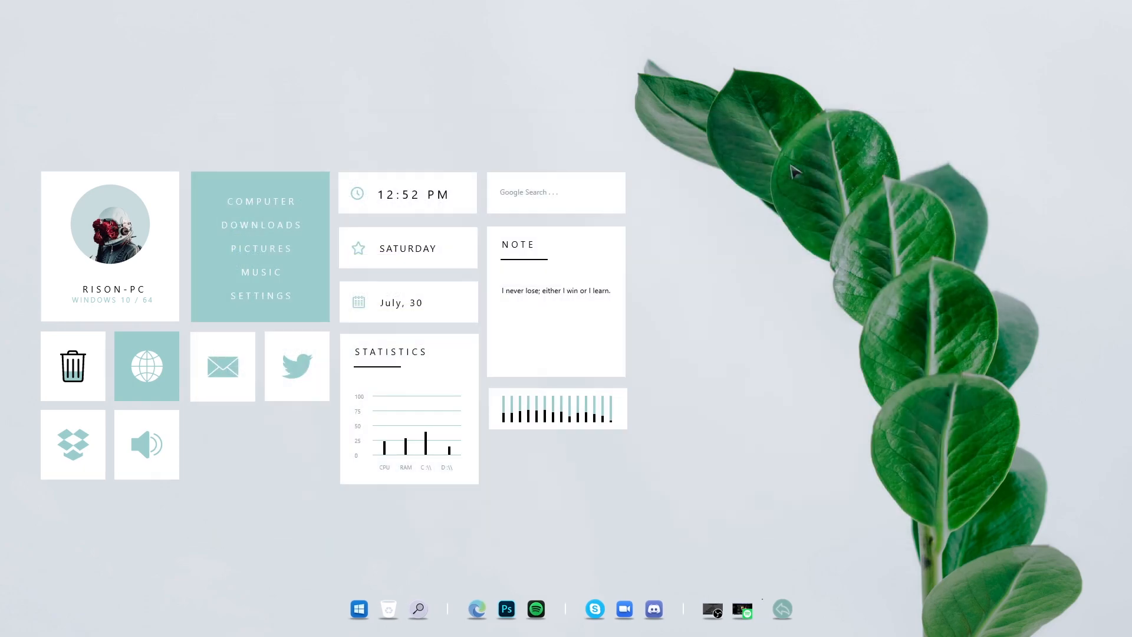
Search Google for "SEARCH EVERYTHING" from the search widget, then close the browser window
{"action": "left_click", "coordinate": [539, 191]}
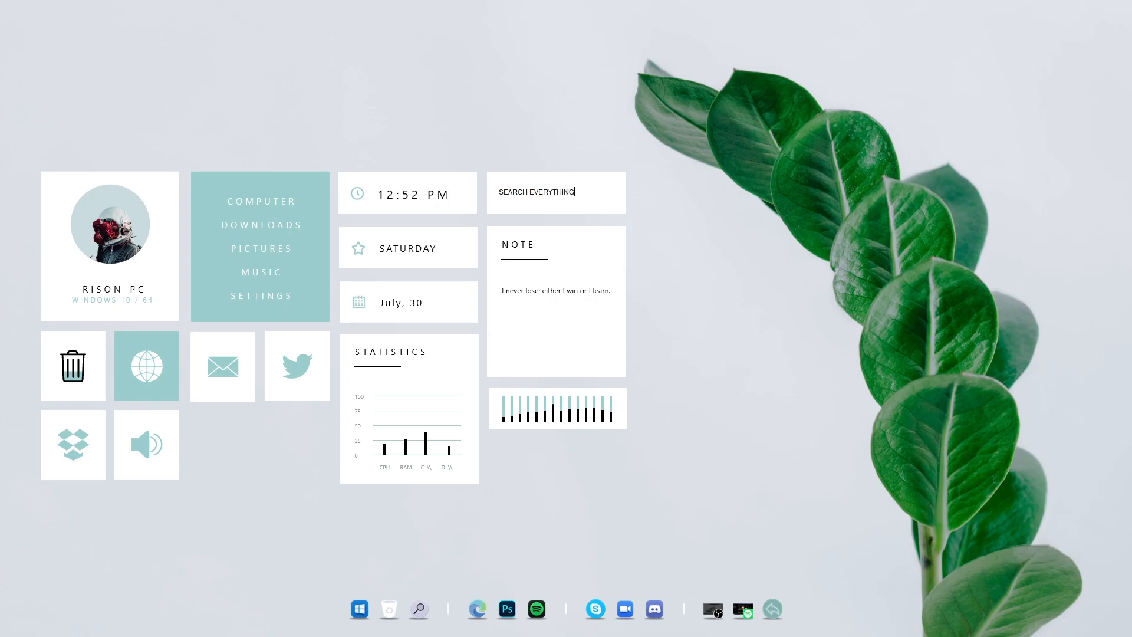
{"action": "left_click", "coordinate": [541, 198]}
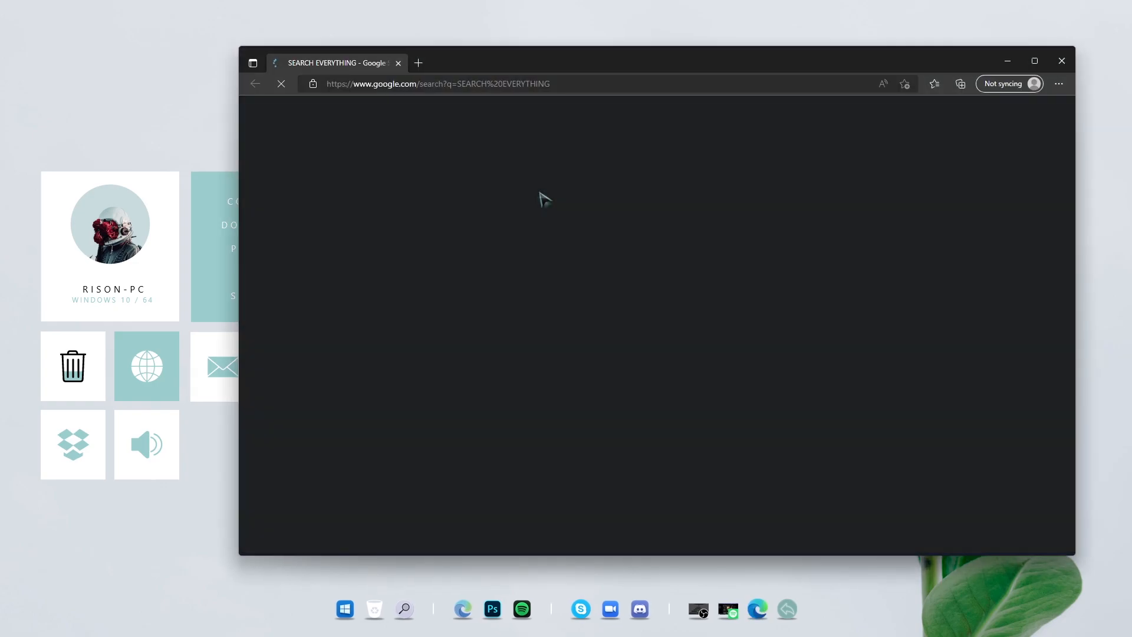
{"action": "left_click", "coordinate": [1060, 65]}
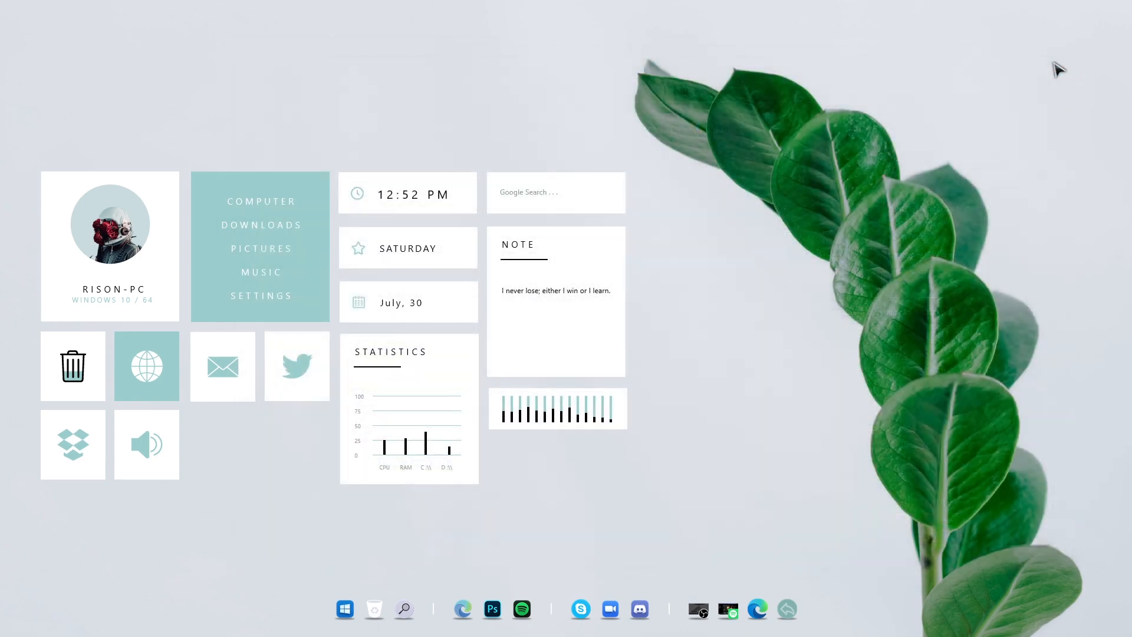
Replace the note widget's text with "SUBSCRIBE NOW"
{"action": "triple_click", "coordinate": [564, 291]}
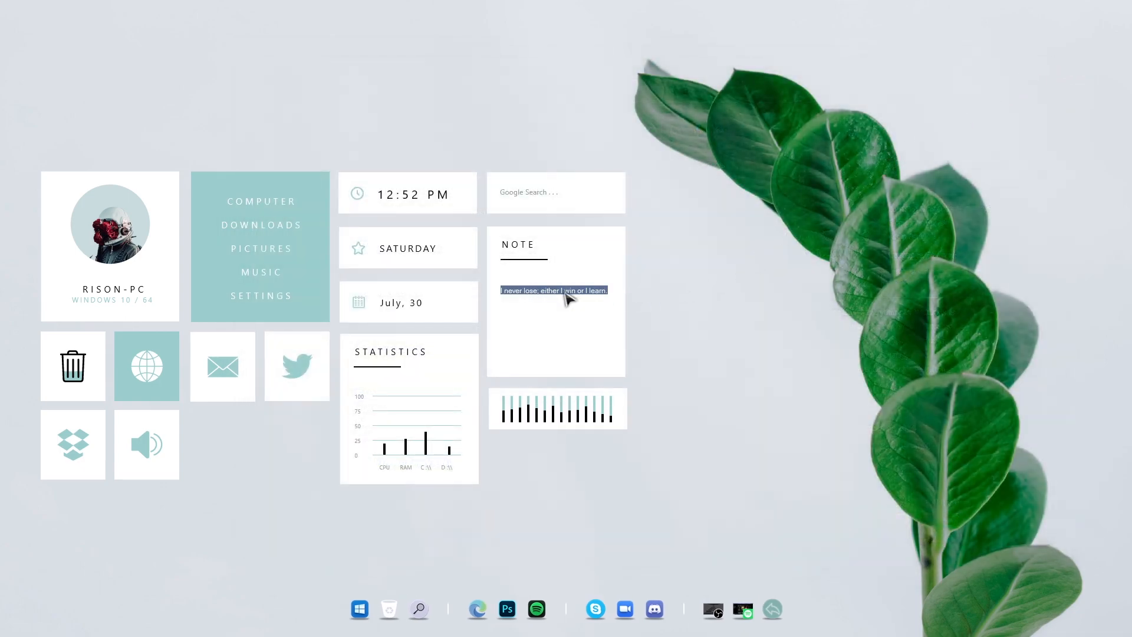
{"action": "type", "text": "s"}
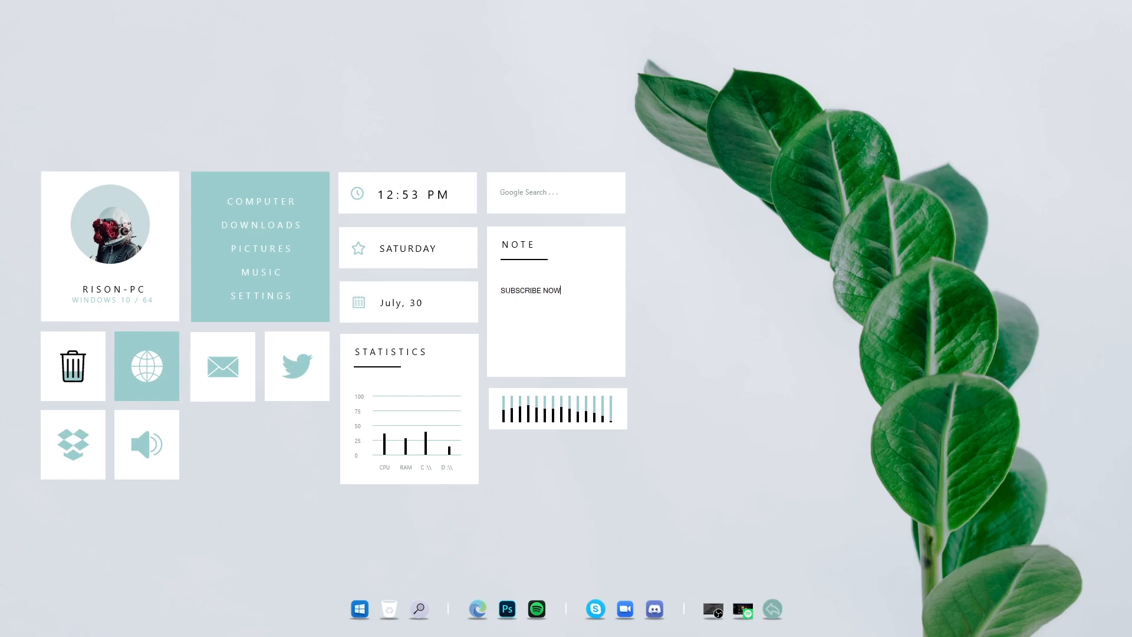
{"action": "key", "text": "Return"}
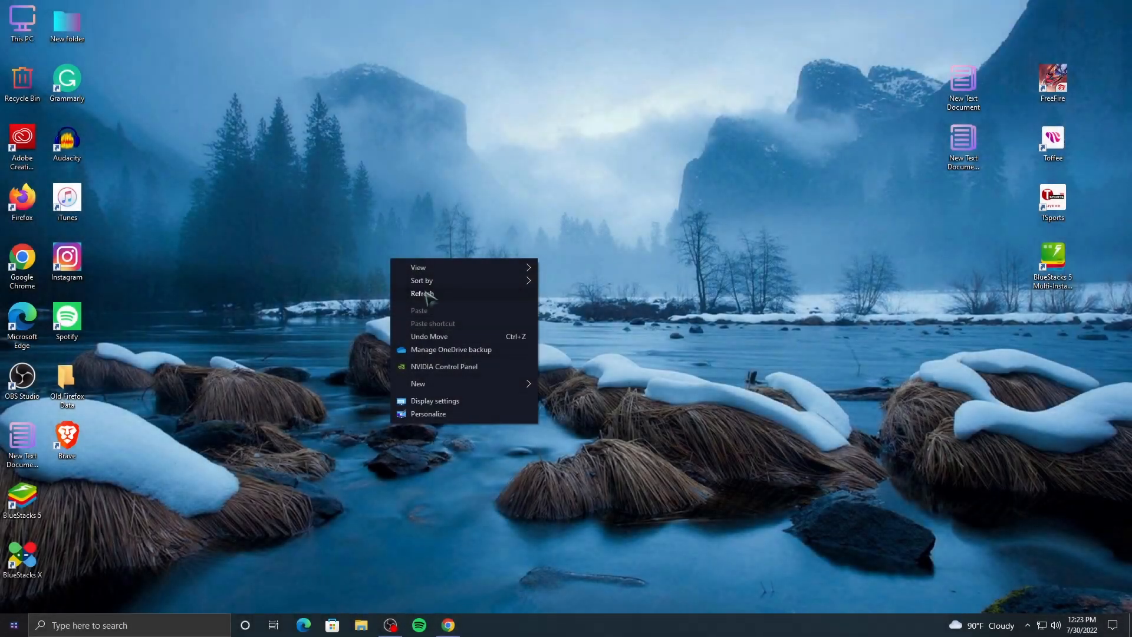
Hide the desktop icons by turning off Show desktop icons in the desktop's View options
{"action": "left_click", "coordinate": [422, 293]}
{"action": "right_click", "coordinate": [418, 250]}
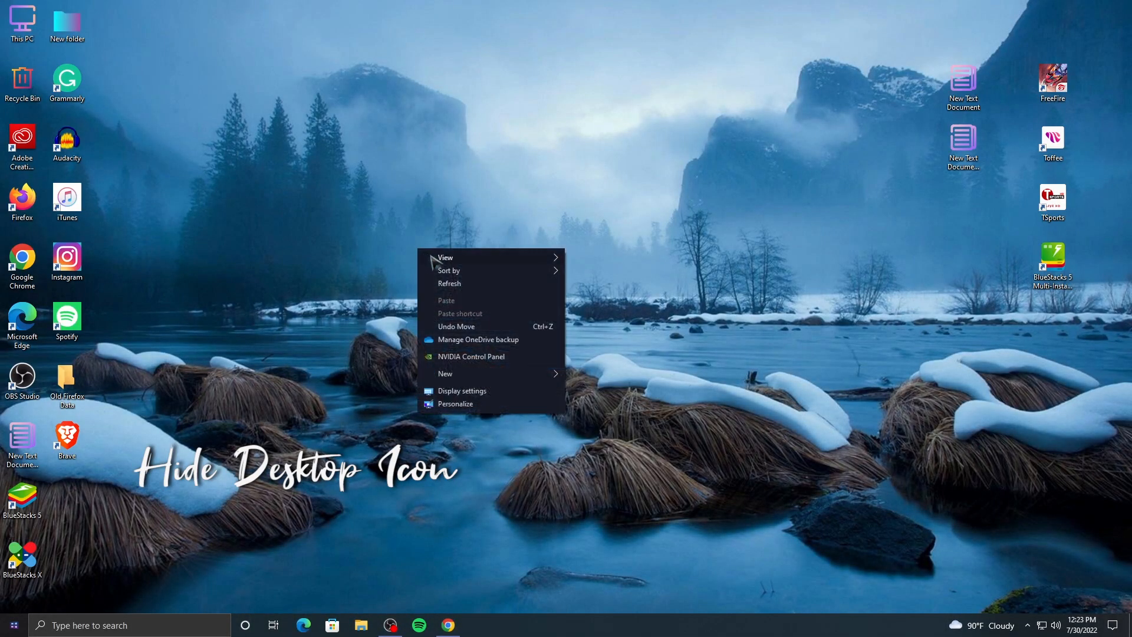
{"action": "mouse_move", "coordinate": [479, 257]}
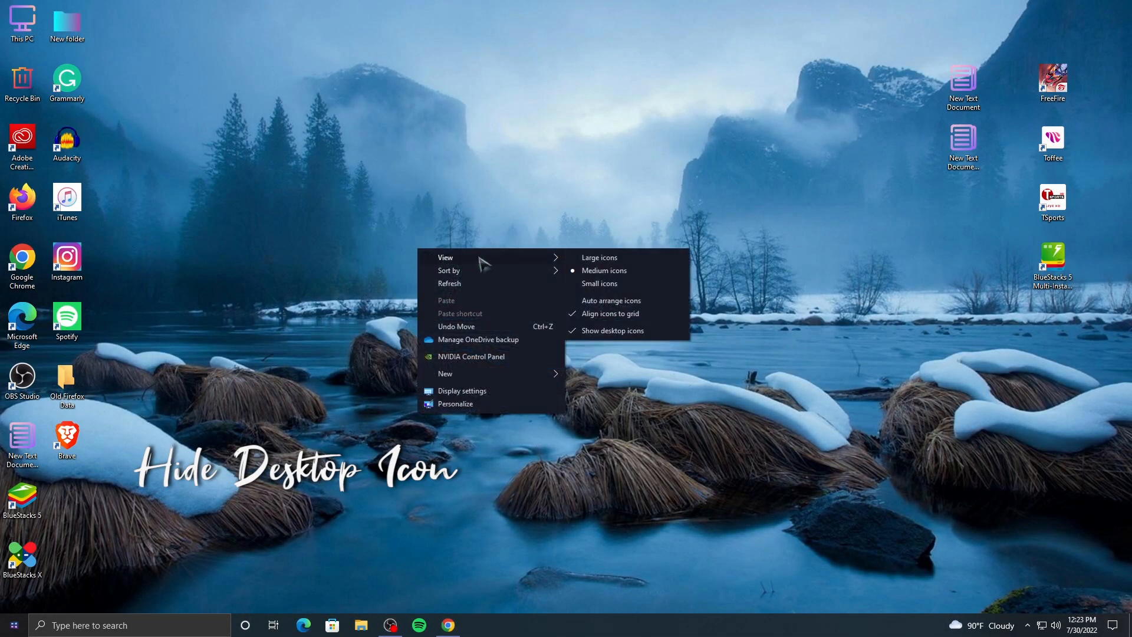
{"action": "left_click", "coordinate": [604, 329]}
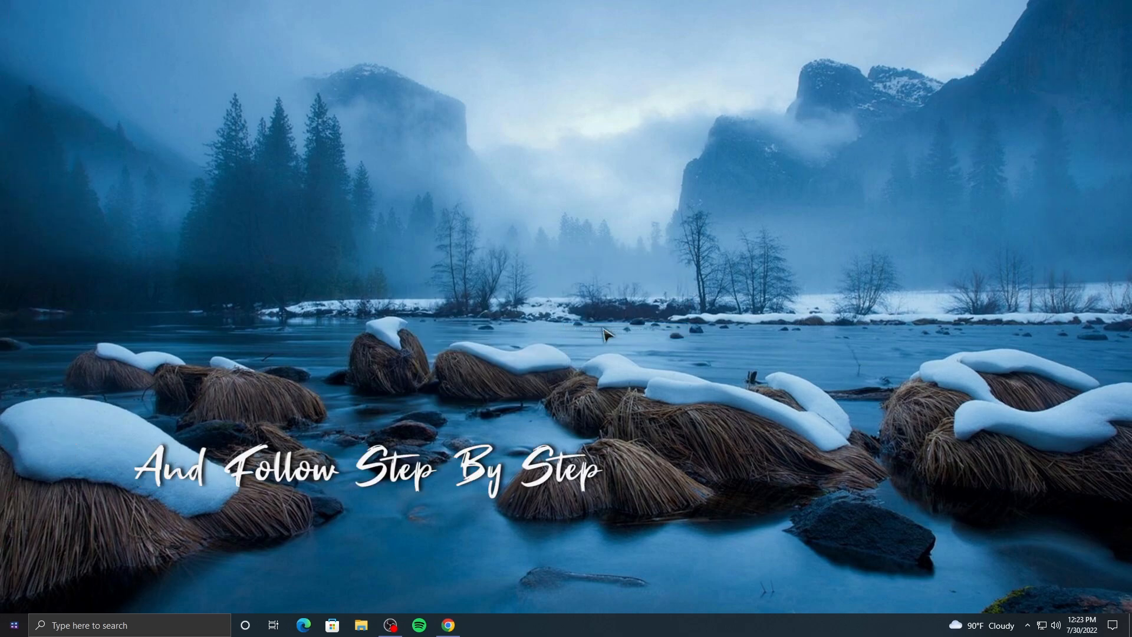
Open taskbar settings and turn off the Volume and Network icons in the notification area
{"action": "right_click", "coordinate": [634, 630]}
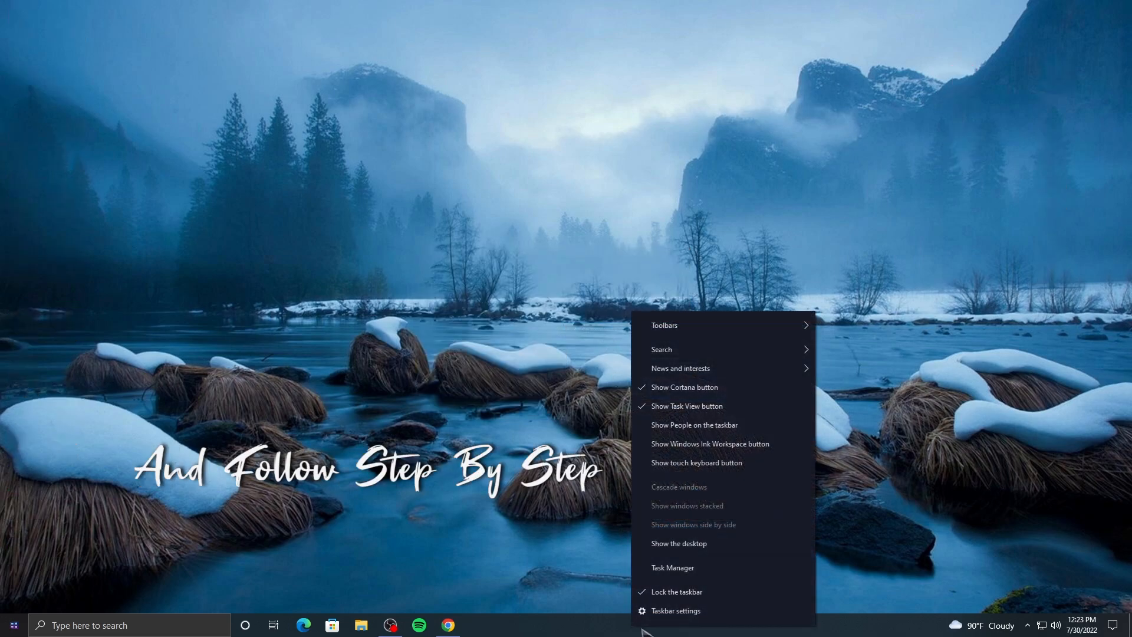
{"action": "left_click", "coordinate": [672, 612]}
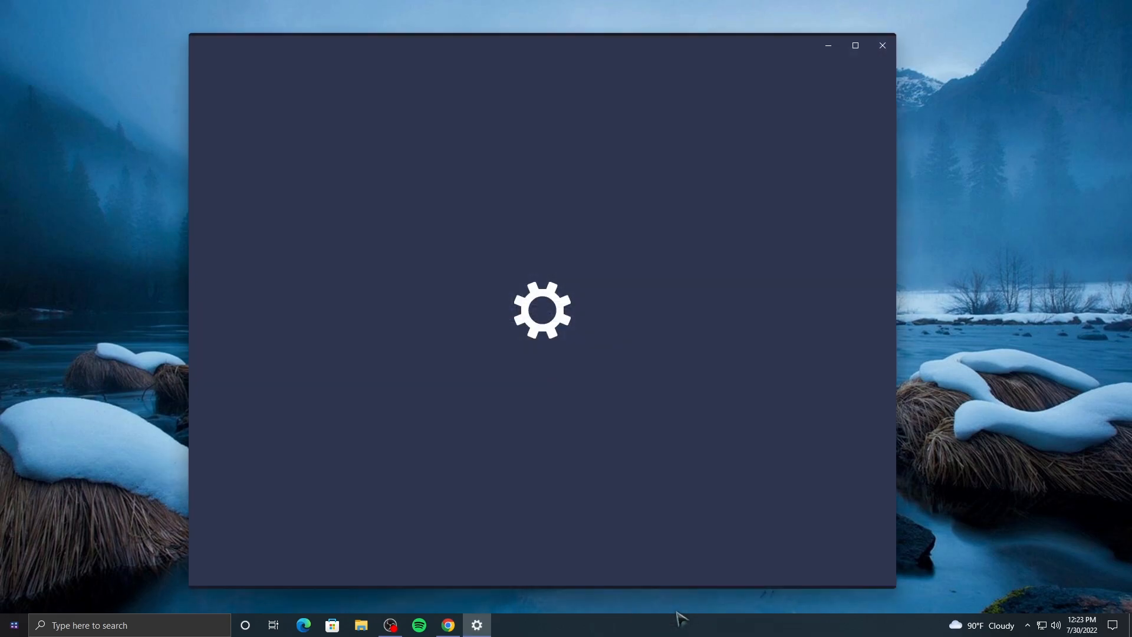
{"action": "scroll", "coordinate": [493, 361], "scroll_direction": "down", "scroll_amount": 4}
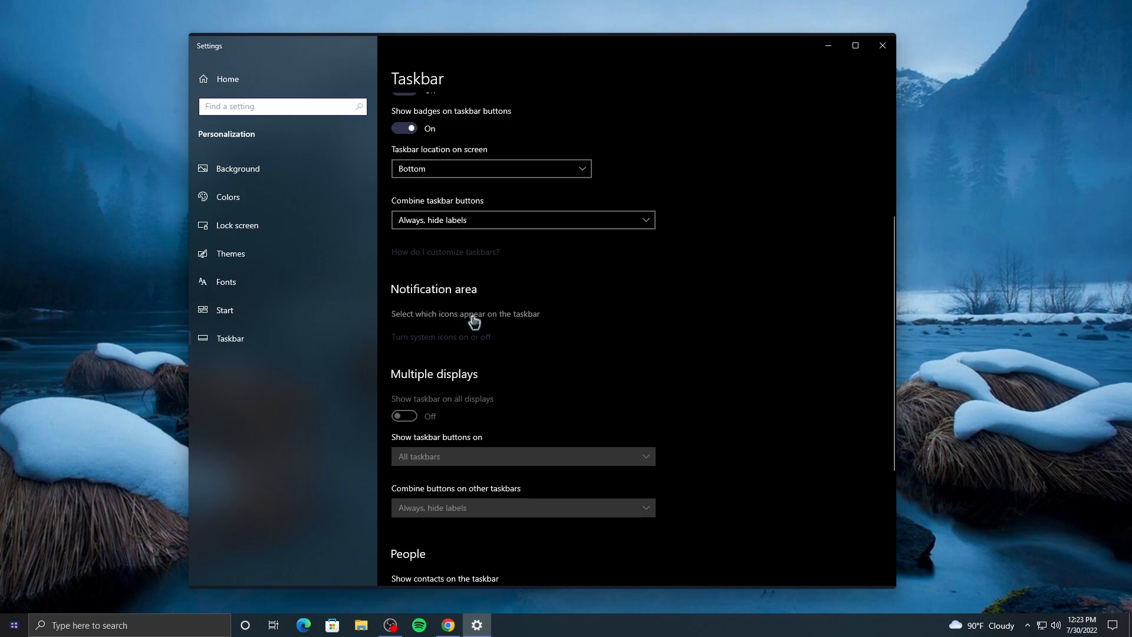
{"action": "left_click", "coordinate": [473, 316]}
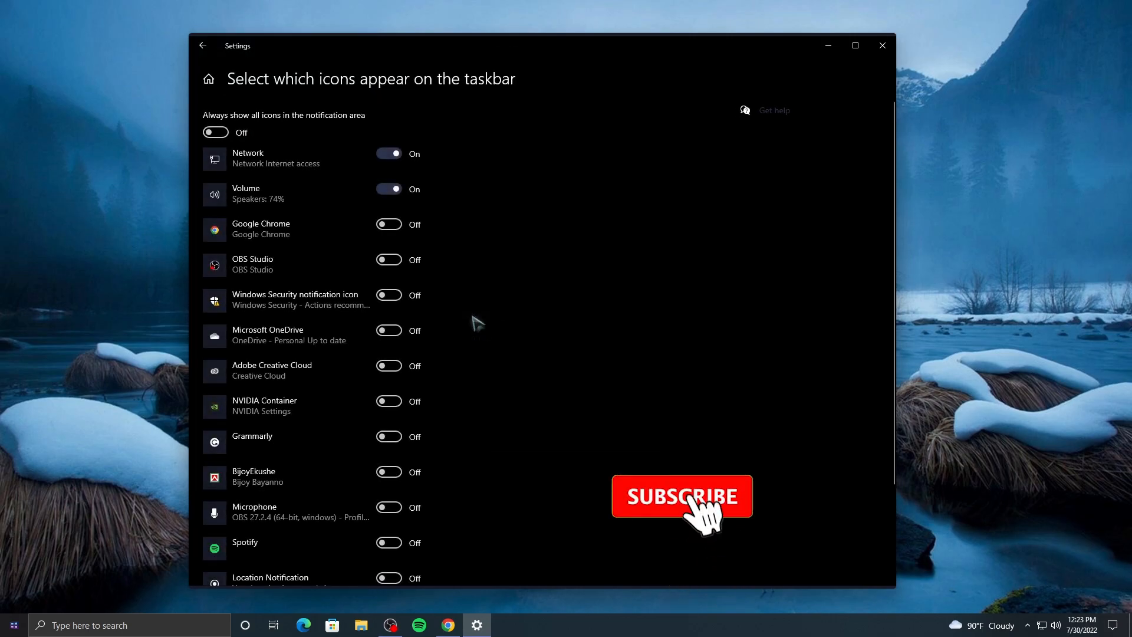
{"action": "left_click", "coordinate": [389, 189]}
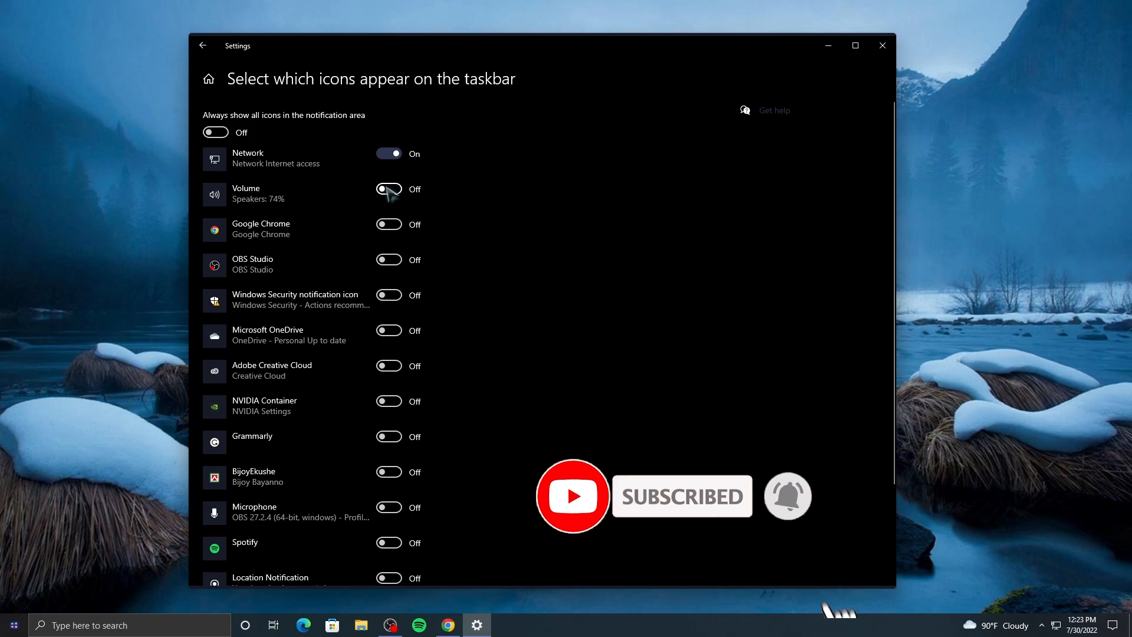
{"action": "left_click", "coordinate": [389, 154]}
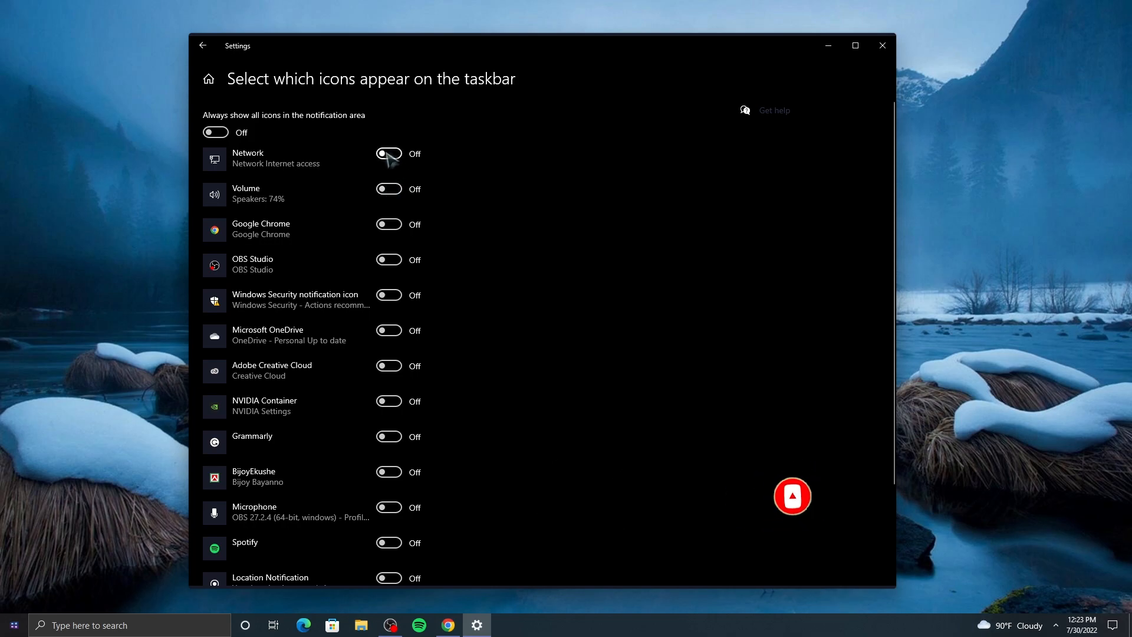
Turn on automatically hiding the taskbar in desktop mode and close Settings
{"action": "left_click", "coordinate": [203, 46]}
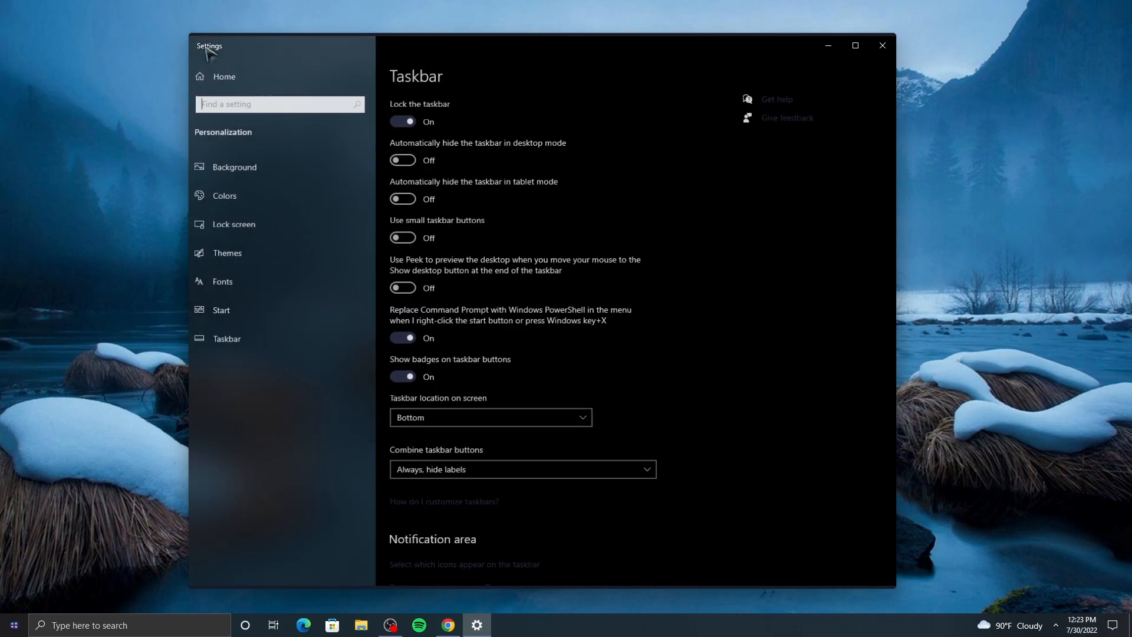
{"action": "left_click", "coordinate": [411, 160]}
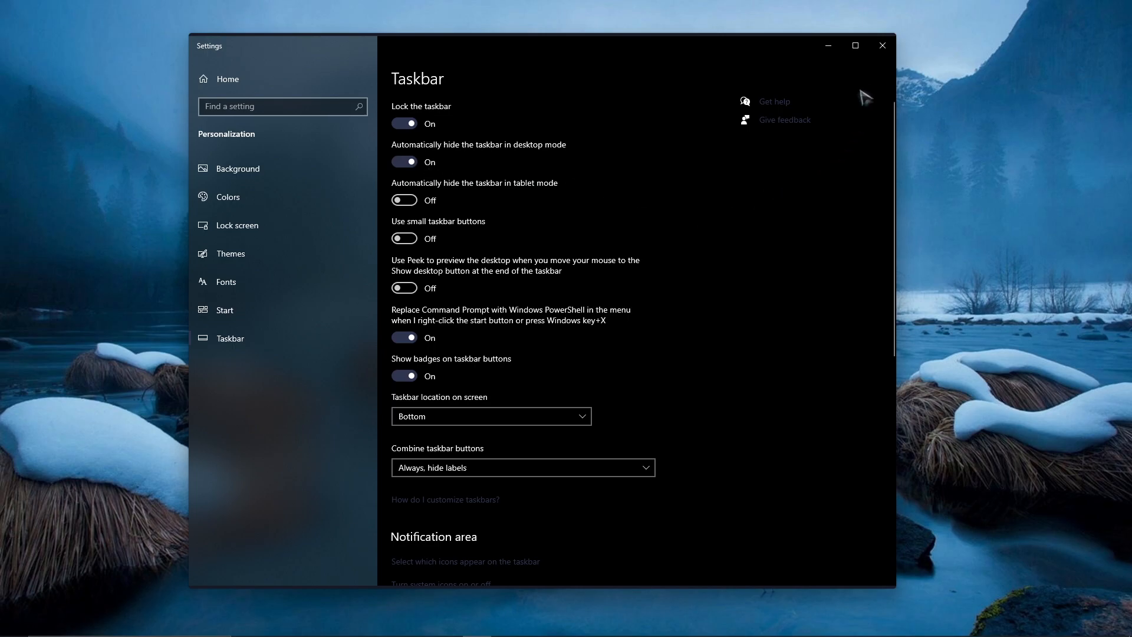
{"action": "left_click", "coordinate": [881, 52]}
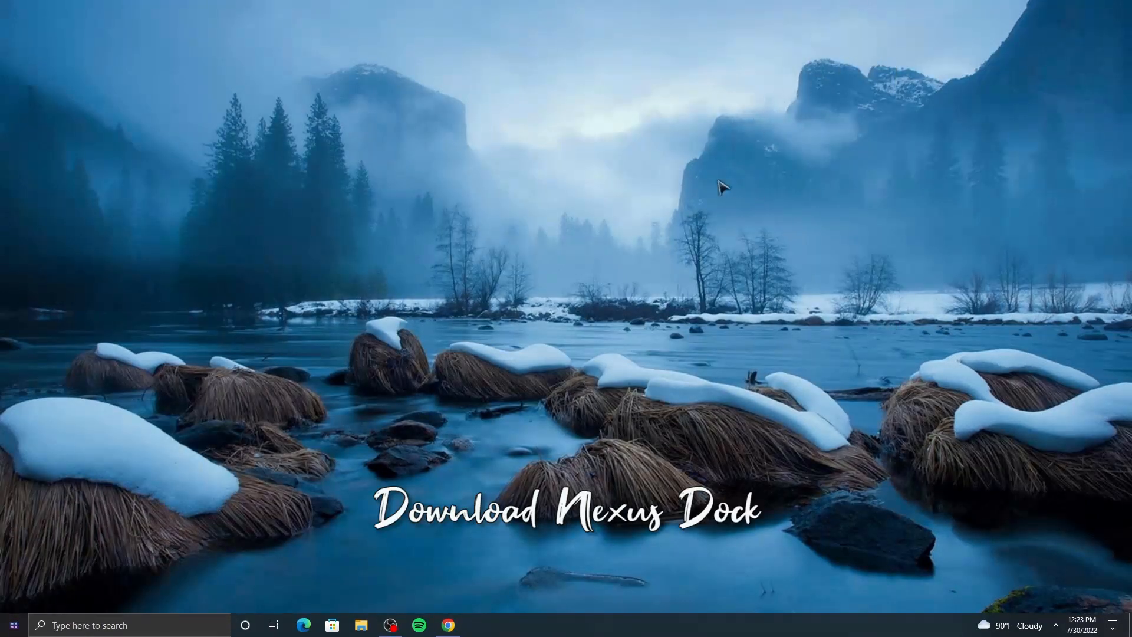
Download the free Winstep Nexus dock from the winstep.net page in the browser
{"action": "left_click", "coordinate": [447, 624]}
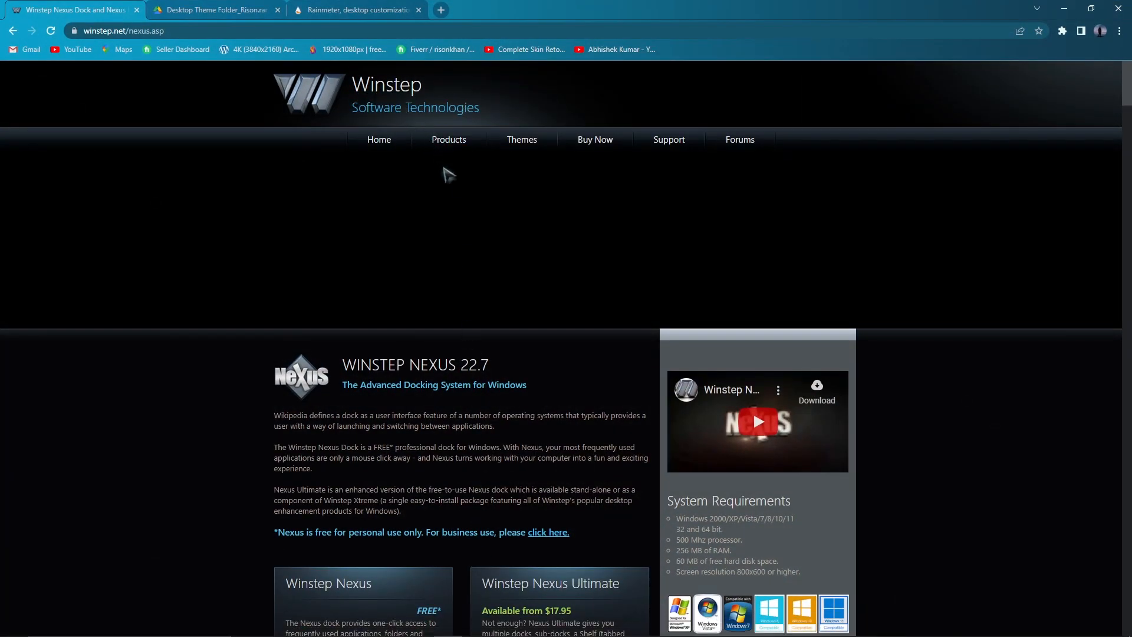
{"action": "scroll", "coordinate": [444, 171], "scroll_direction": "down", "scroll_amount": 5}
{"action": "left_click", "coordinate": [416, 319]}
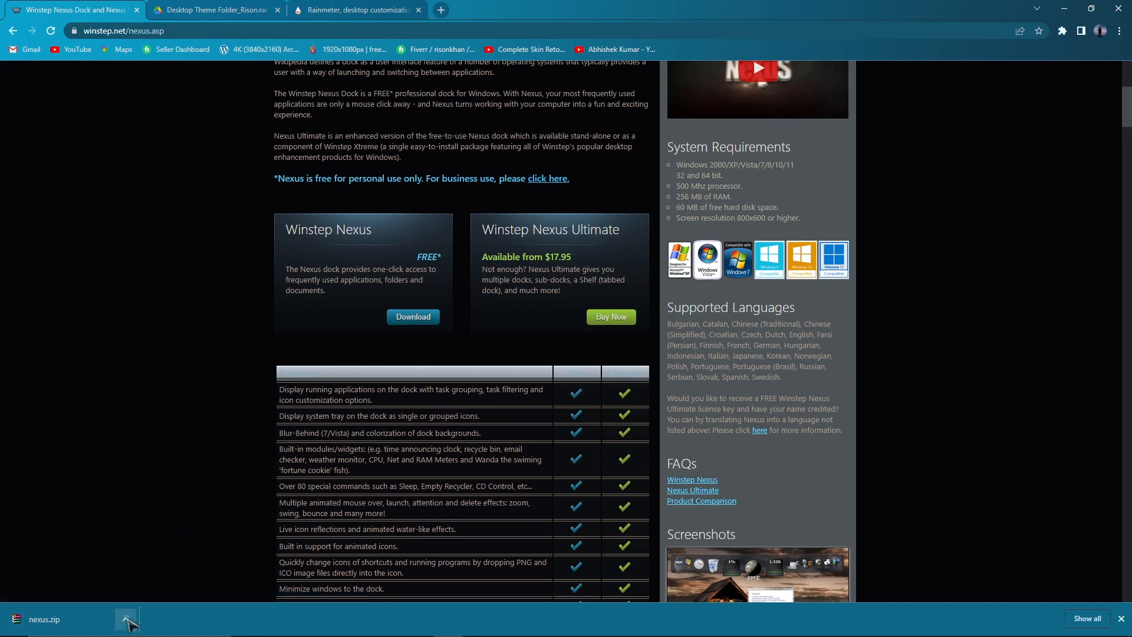
Show nexus.zip in its folder and extract it to the nexus folder in Downloads
{"action": "left_click", "coordinate": [126, 622]}
{"action": "left_click", "coordinate": [158, 587]}
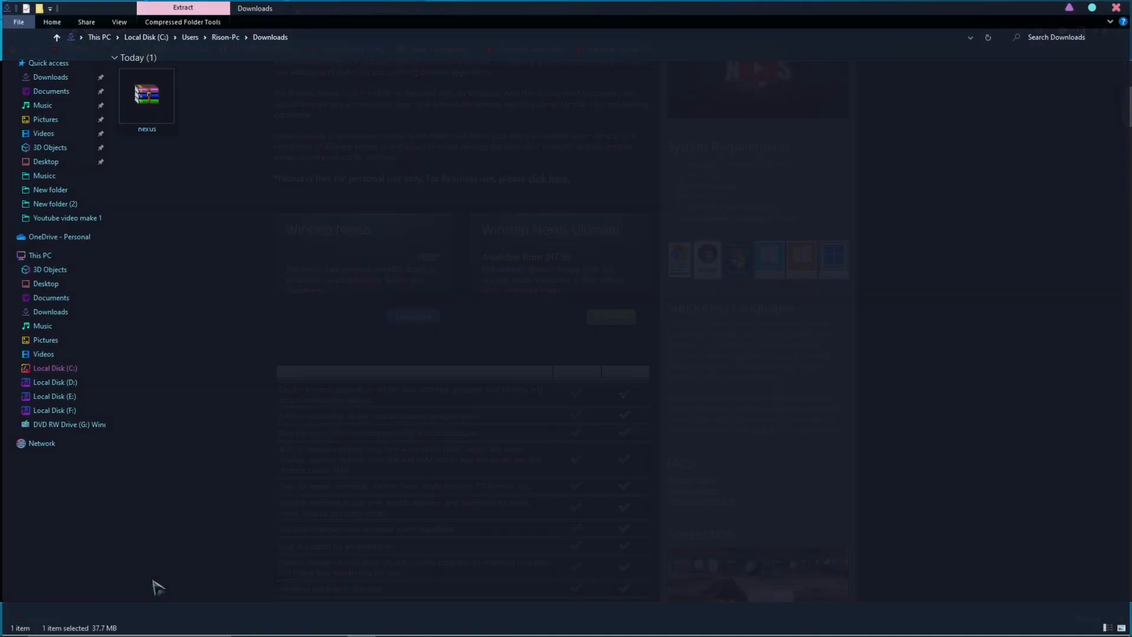
{"action": "right_click", "coordinate": [154, 107]}
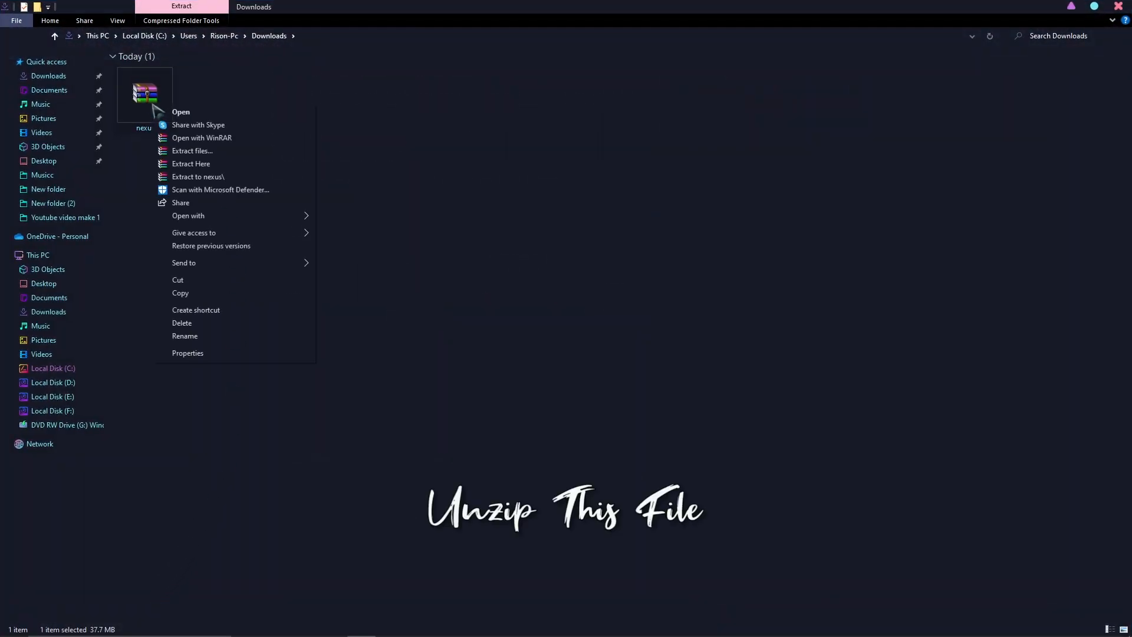
{"action": "left_click", "coordinate": [201, 152]}
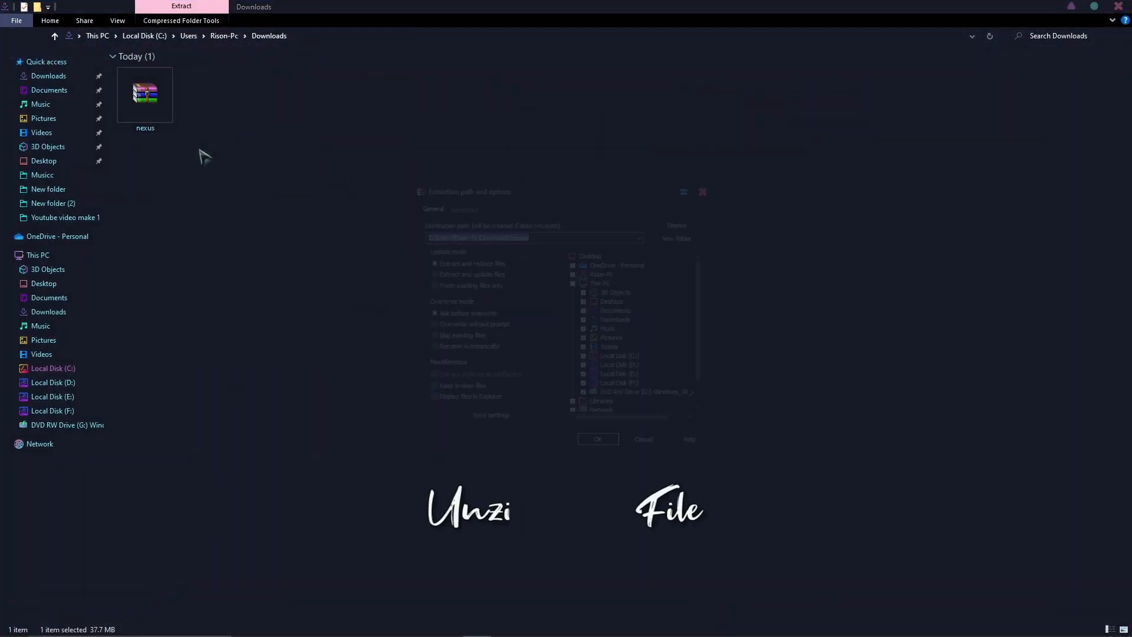
{"action": "left_click", "coordinate": [601, 447]}
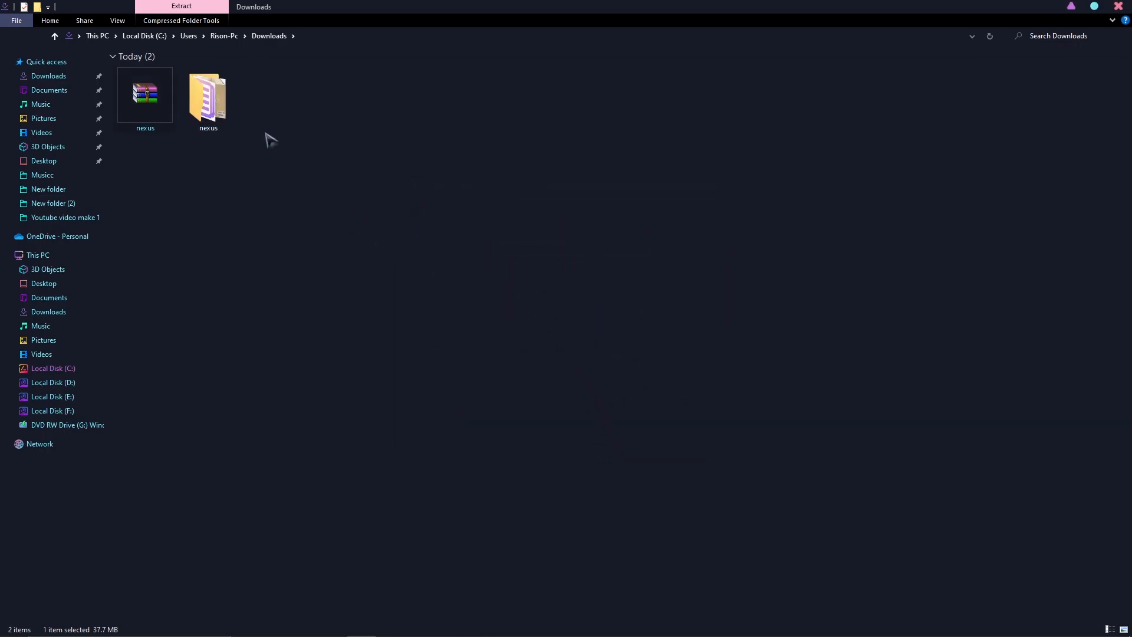
Open the extracted nexus folder and run NexusSetup as administrator
{"action": "double_click", "coordinate": [222, 113]}
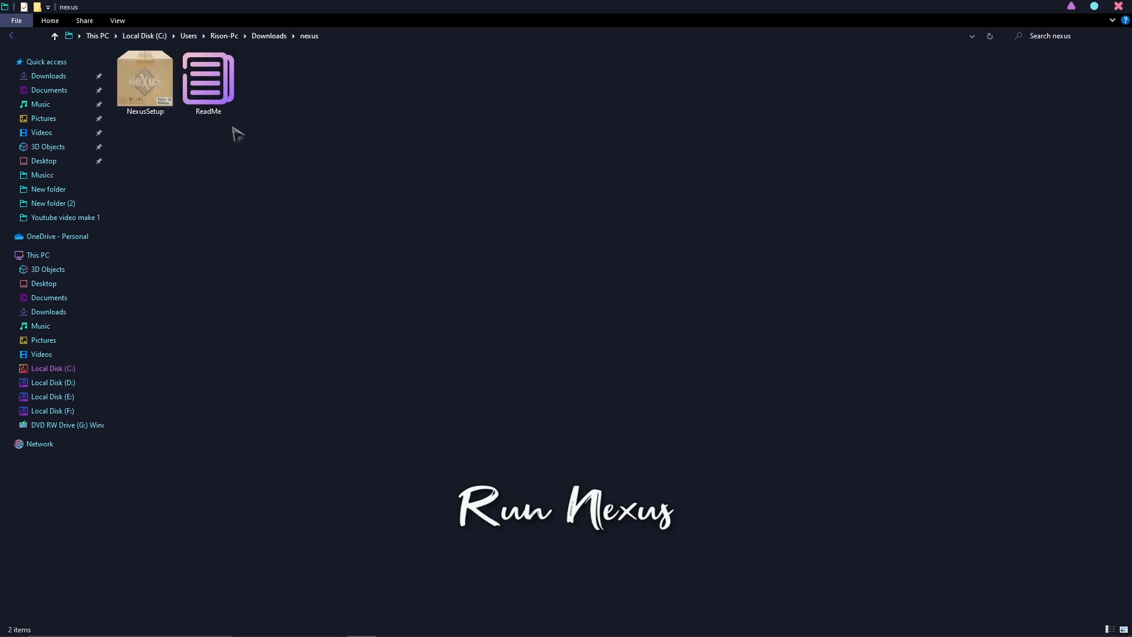
{"action": "left_click", "coordinate": [147, 87]}
{"action": "right_click", "coordinate": [150, 86]}
{"action": "left_click", "coordinate": [191, 104]}
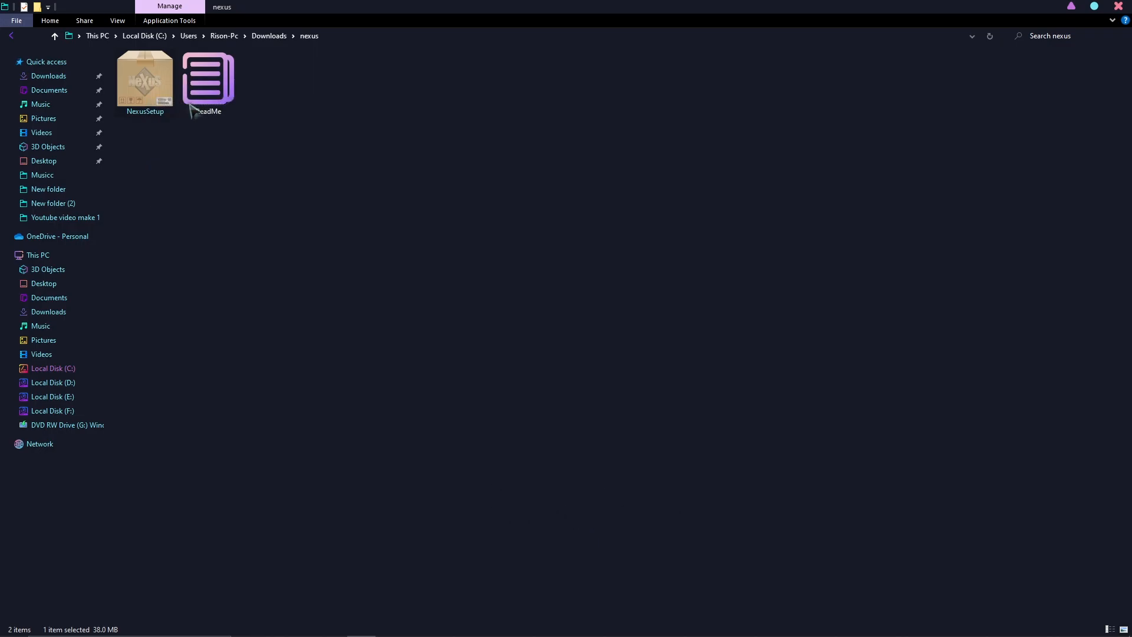
Close the file explorer, minimize the browser, and confirm English as the setup language
{"action": "left_click", "coordinate": [1118, 7]}
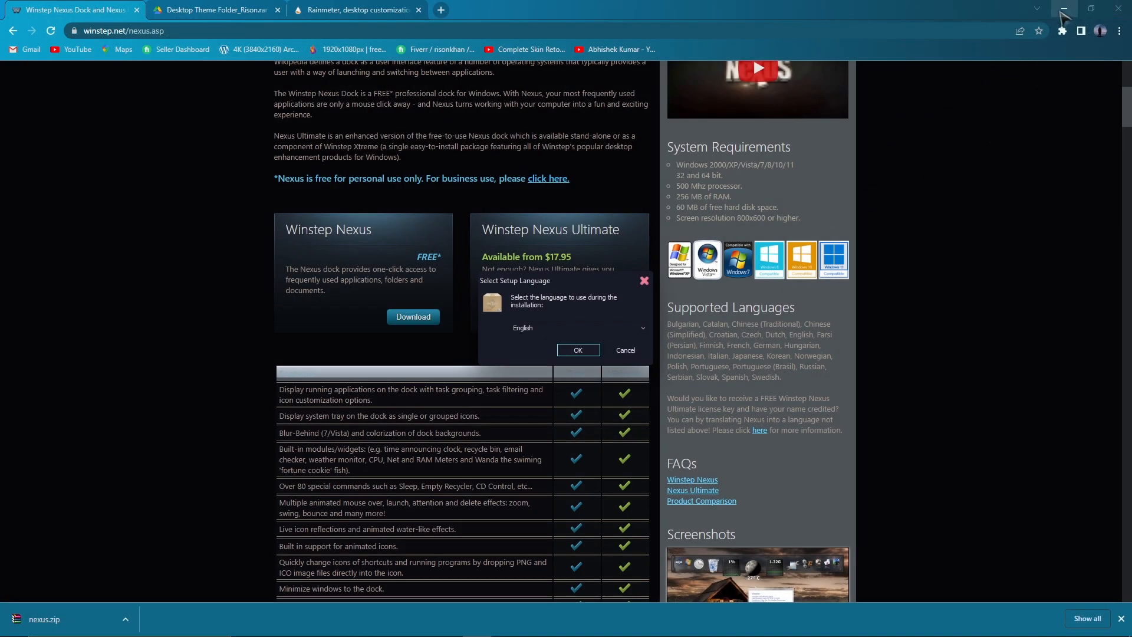
{"action": "left_click", "coordinate": [1065, 9]}
{"action": "left_click", "coordinate": [589, 352]}
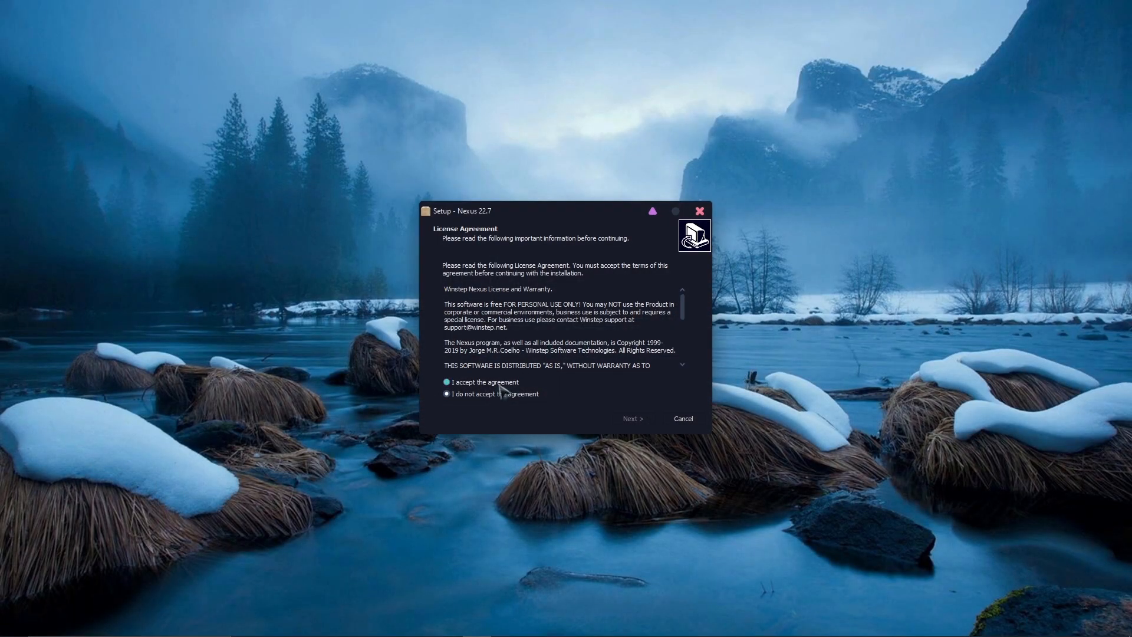
Go through the Nexus setup wizard with the default destination, install, and finish with Launch Nexus checked
{"action": "left_click", "coordinate": [621, 418]}
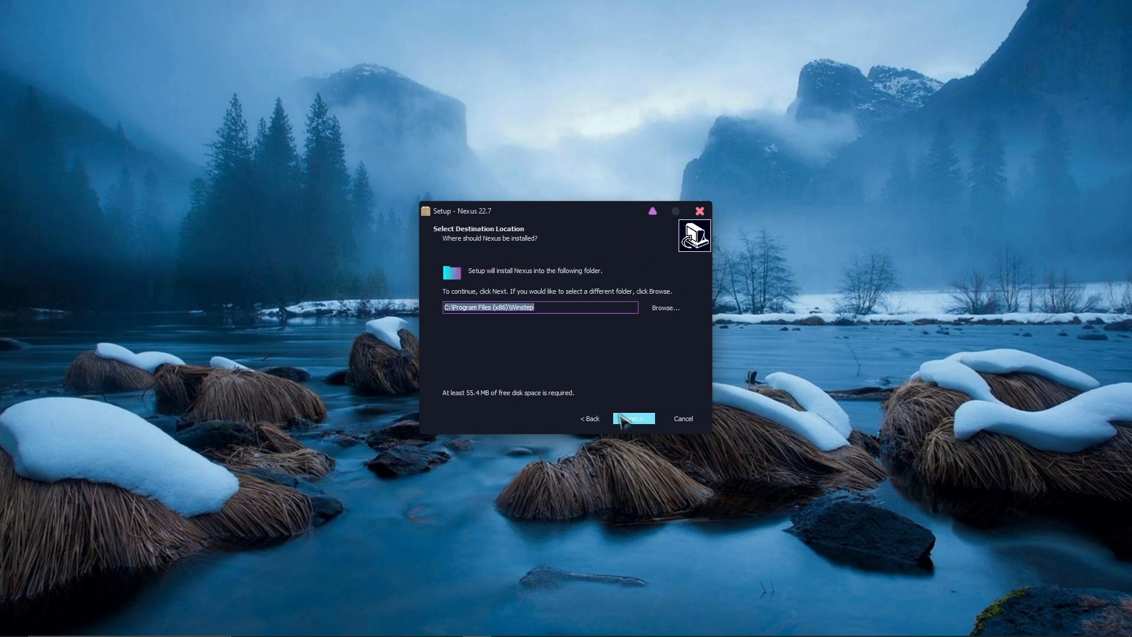
{"action": "left_click", "coordinate": [621, 419]}
{"action": "left_click", "coordinate": [621, 419]}
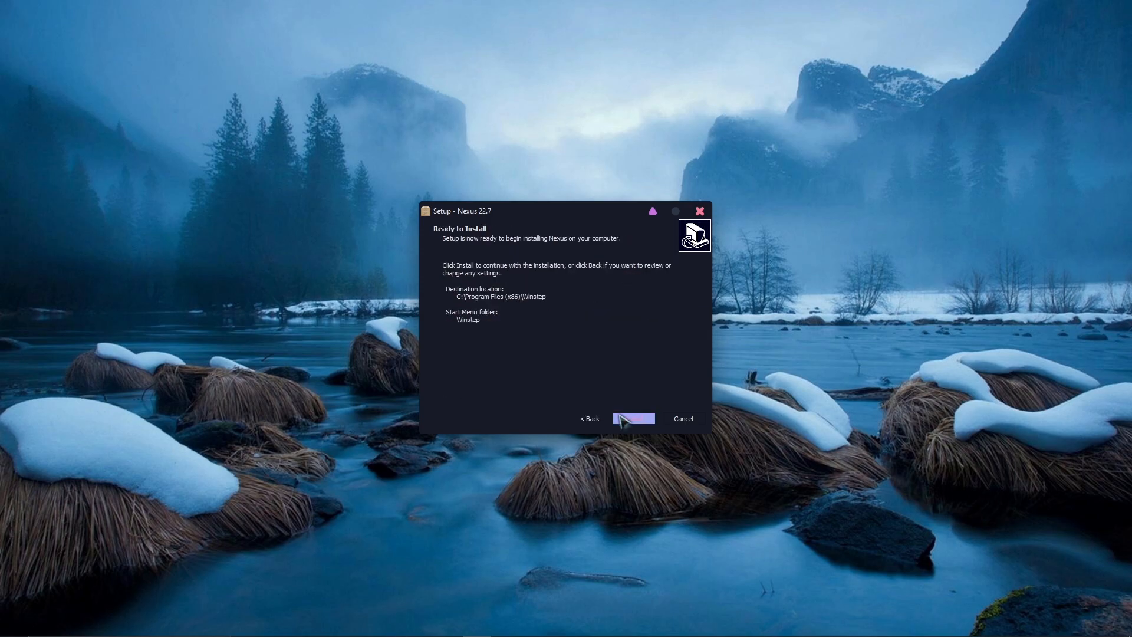
{"action": "left_click", "coordinate": [625, 418]}
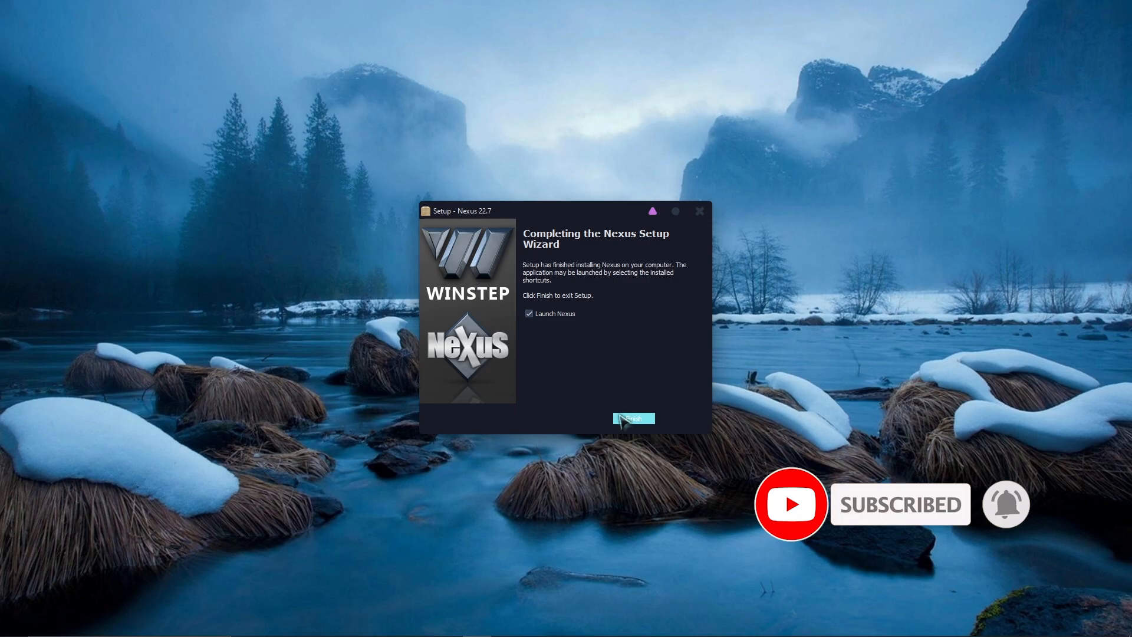
{"action": "left_click", "coordinate": [627, 419]}
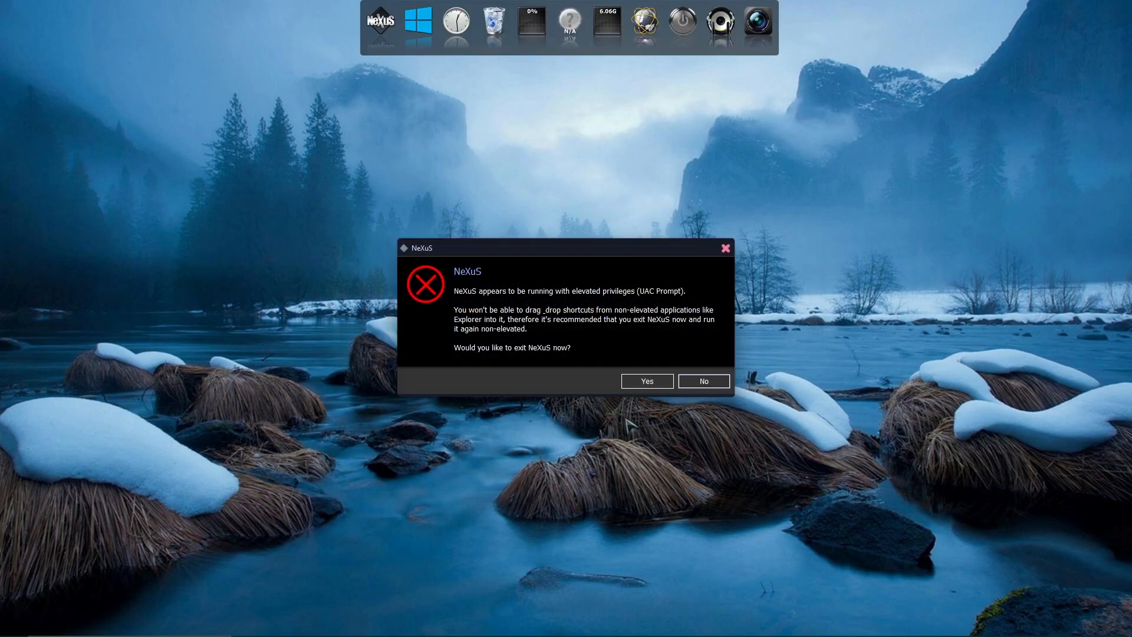
Keep Nexus running by declining to exit it at the elevated-privileges warning
{"action": "left_click", "coordinate": [686, 383]}
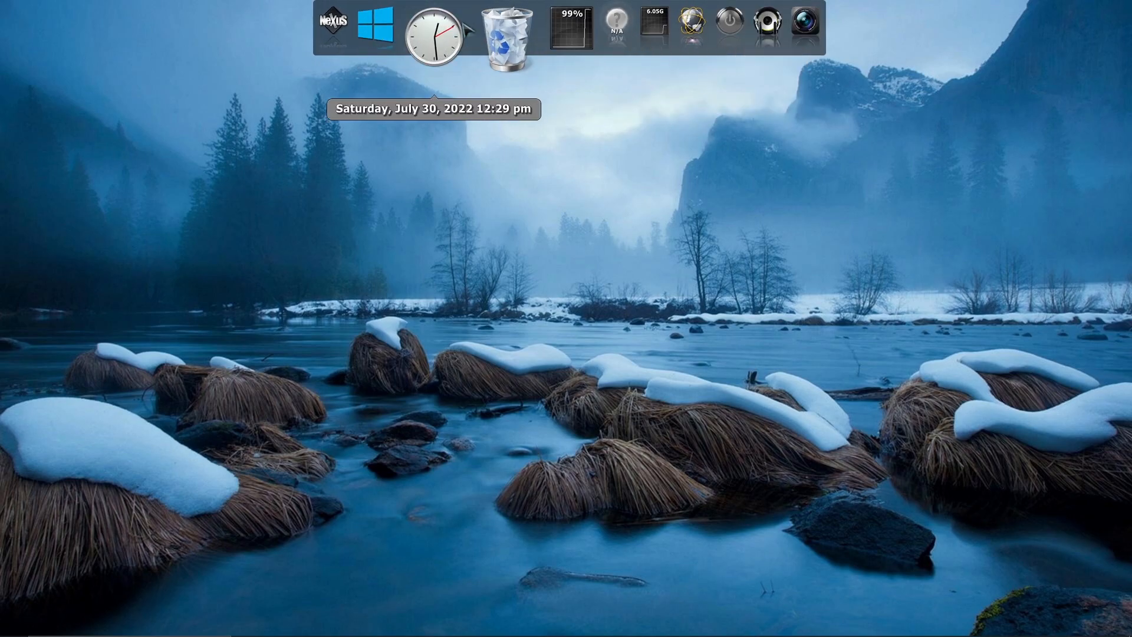
{"action": "right_click", "coordinate": [464, 219]}
{"action": "left_click", "coordinate": [494, 252]}
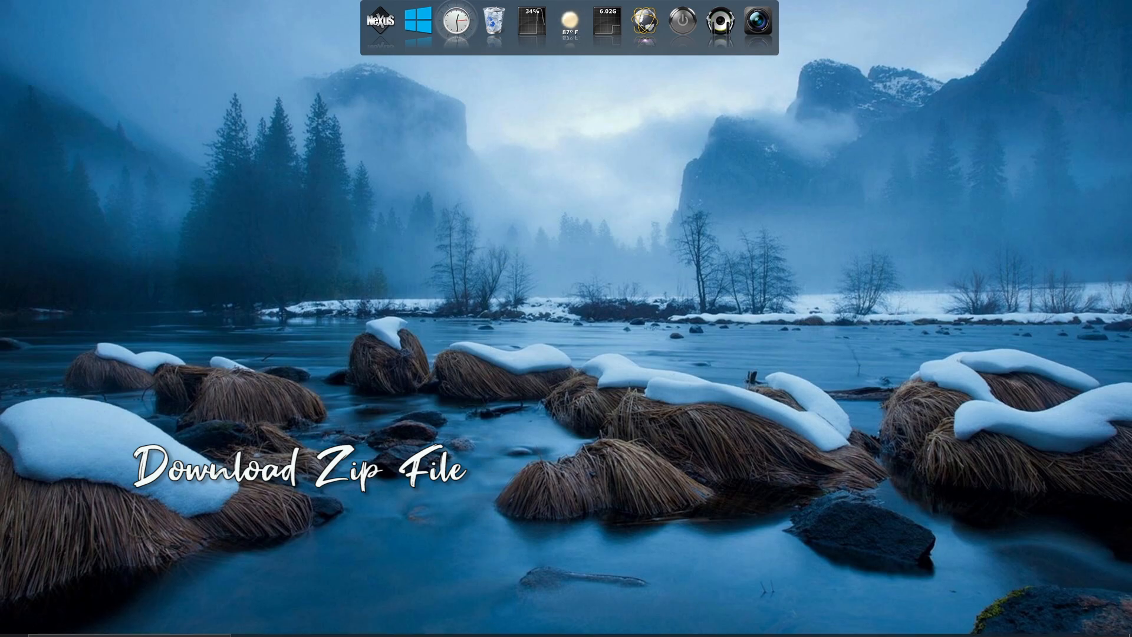
Switch to the browser's Desktop Theme Folder_Rison.rar Google Drive tab and download the archive
{"action": "mouse_move", "coordinate": [495, 632]}
{"action": "left_click", "coordinate": [455, 632]}
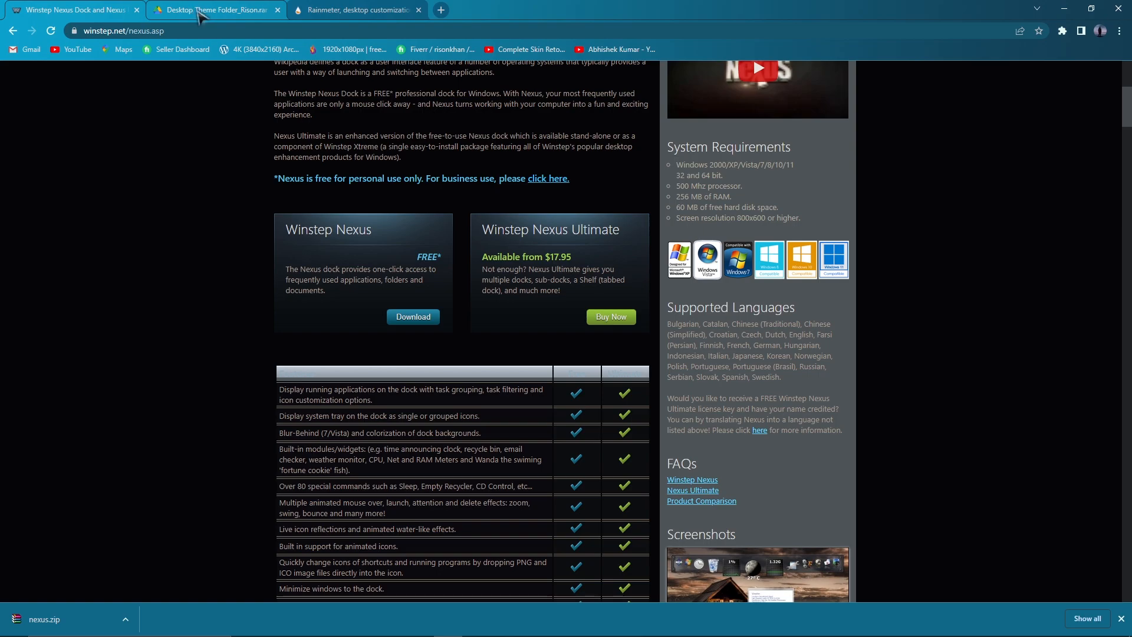
{"action": "left_click", "coordinate": [203, 13]}
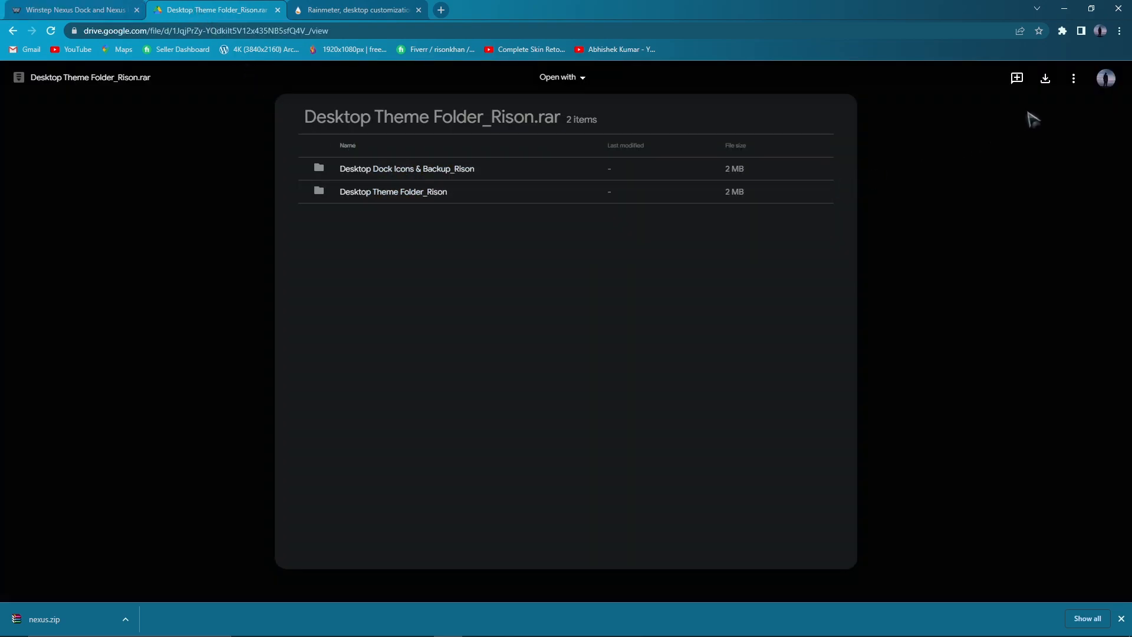
{"action": "left_click", "coordinate": [1044, 84]}
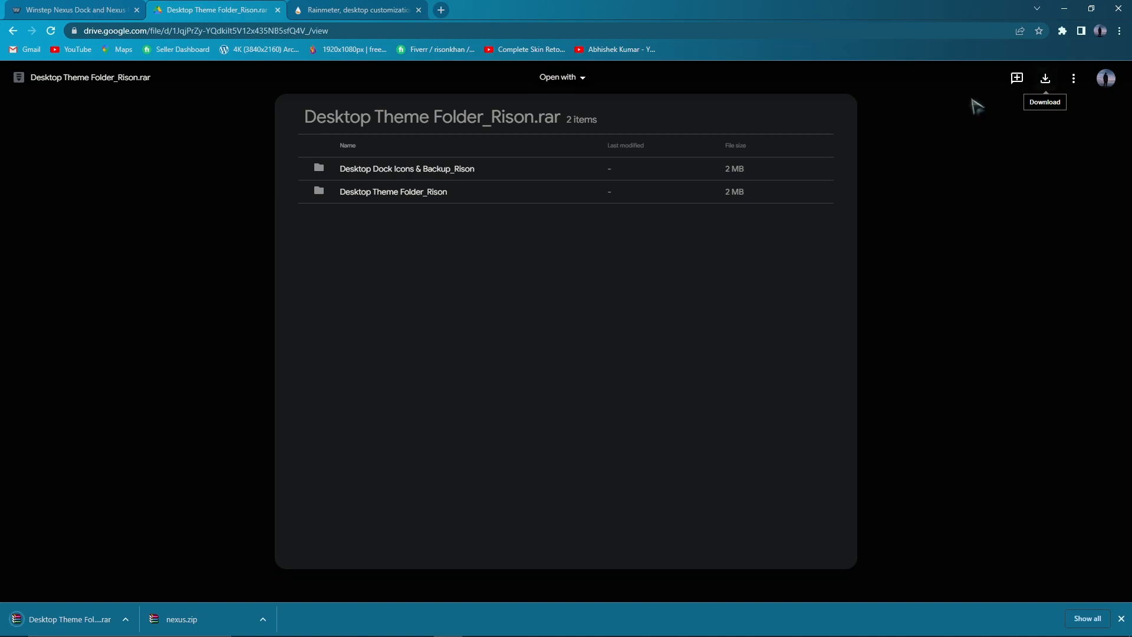
Show the downloaded Desktop Theme Folder_Rison.rar in its Downloads folder
{"action": "left_click", "coordinate": [125, 619]}
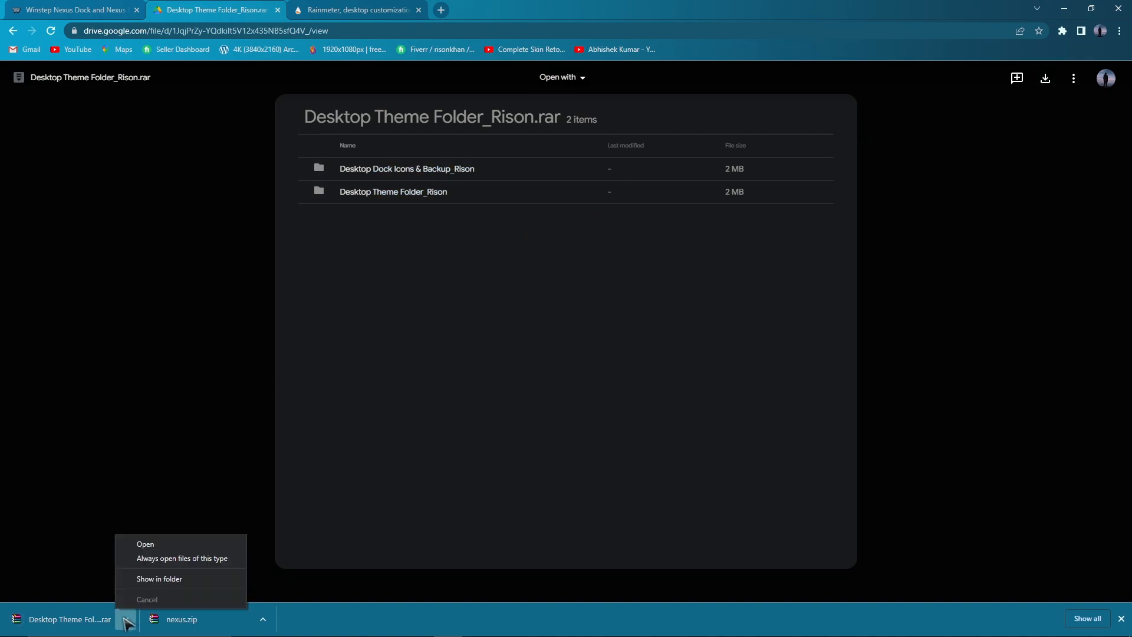
{"action": "left_click", "coordinate": [141, 578]}
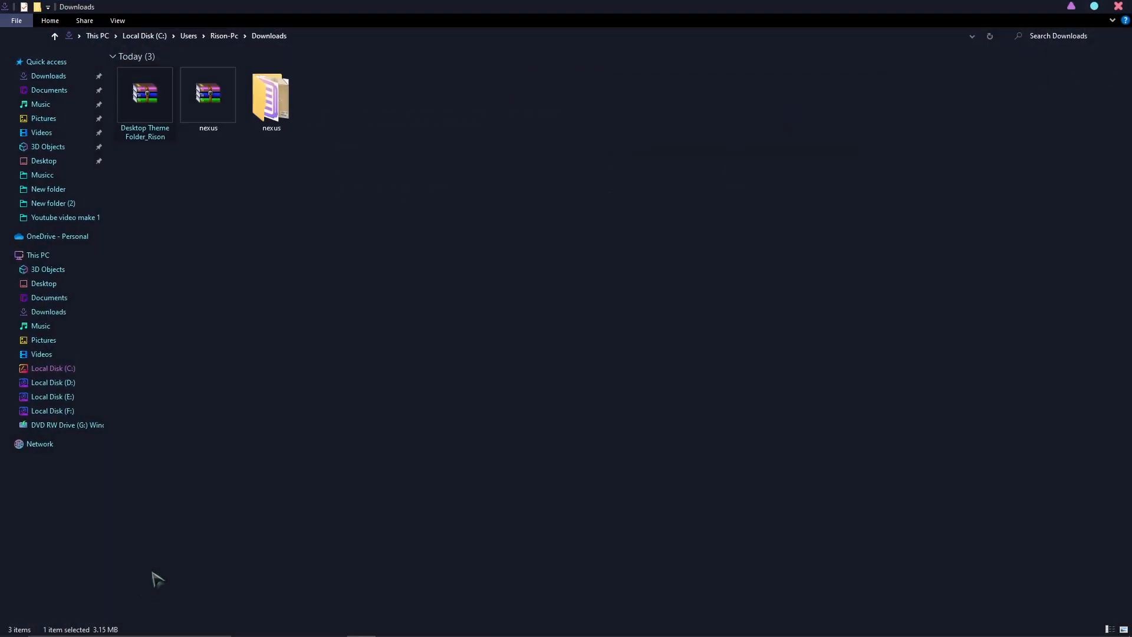
{"action": "left_click", "coordinate": [1094, 7]}
{"action": "left_click", "coordinate": [1059, 9]}
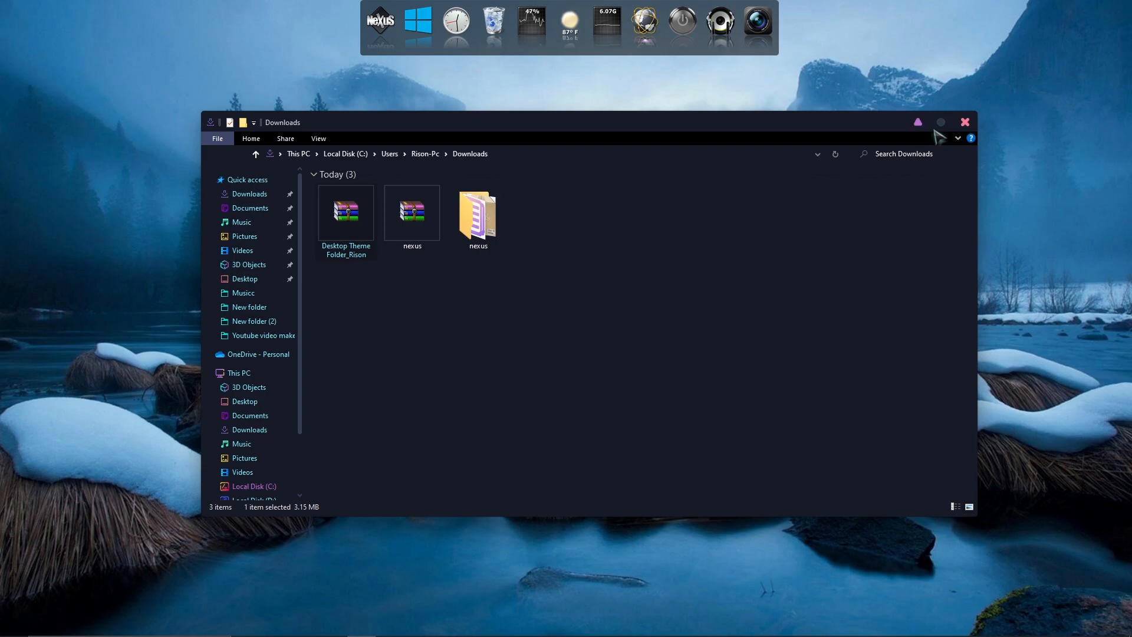
{"action": "left_click", "coordinate": [933, 132]}
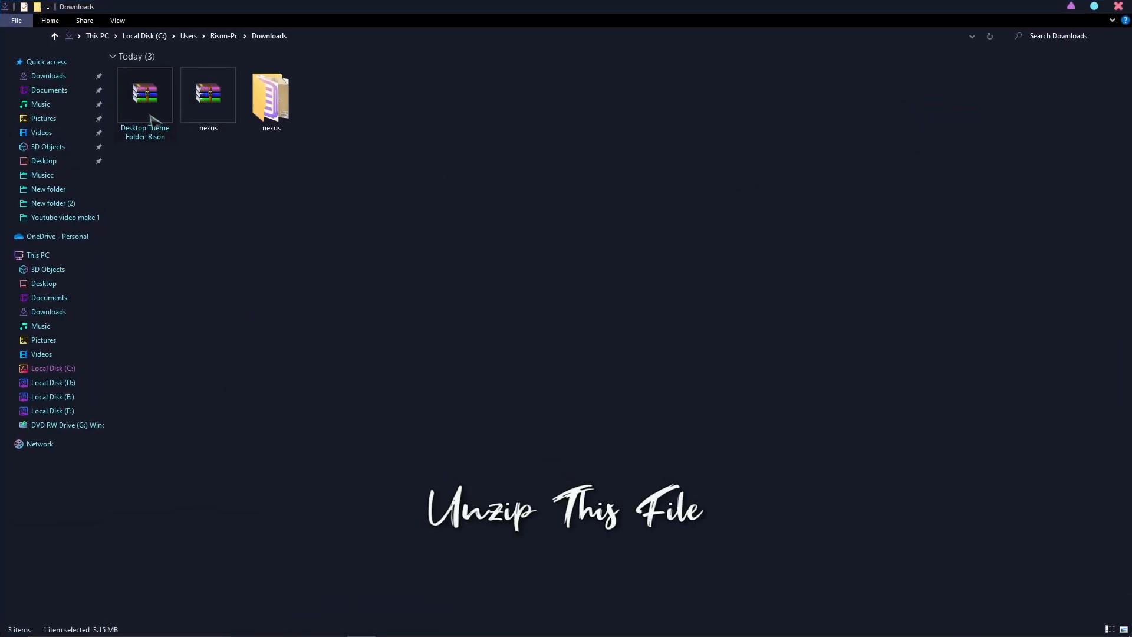
Extract the archive to the Desktop Theme Folder_Rison folder in Downloads with the default options
{"action": "right_click", "coordinate": [145, 106]}
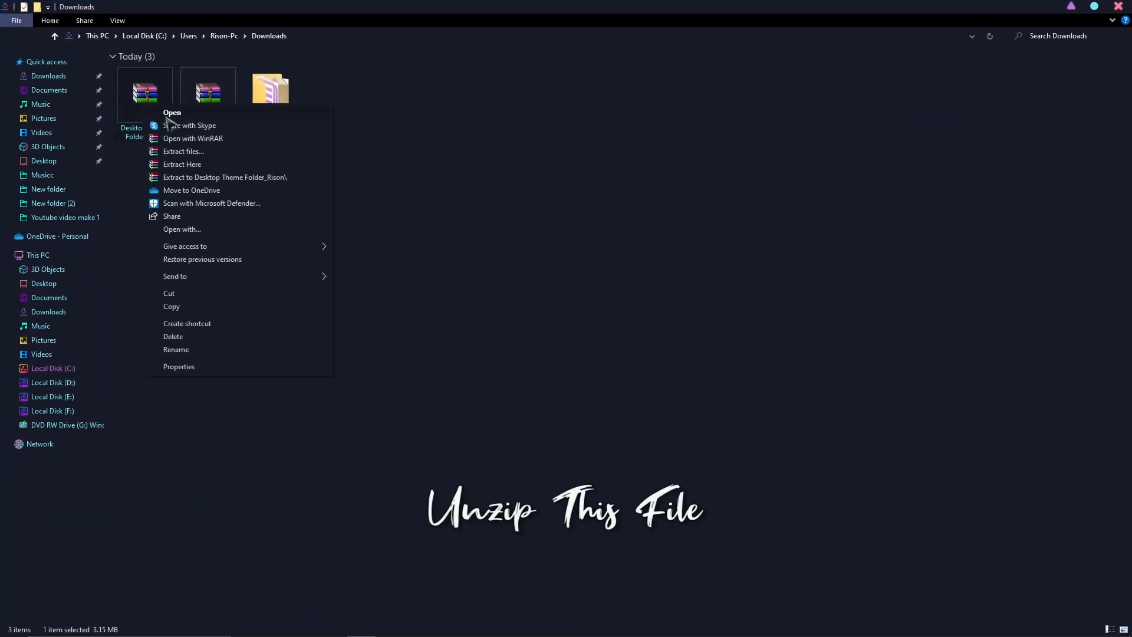
{"action": "left_click", "coordinate": [180, 152]}
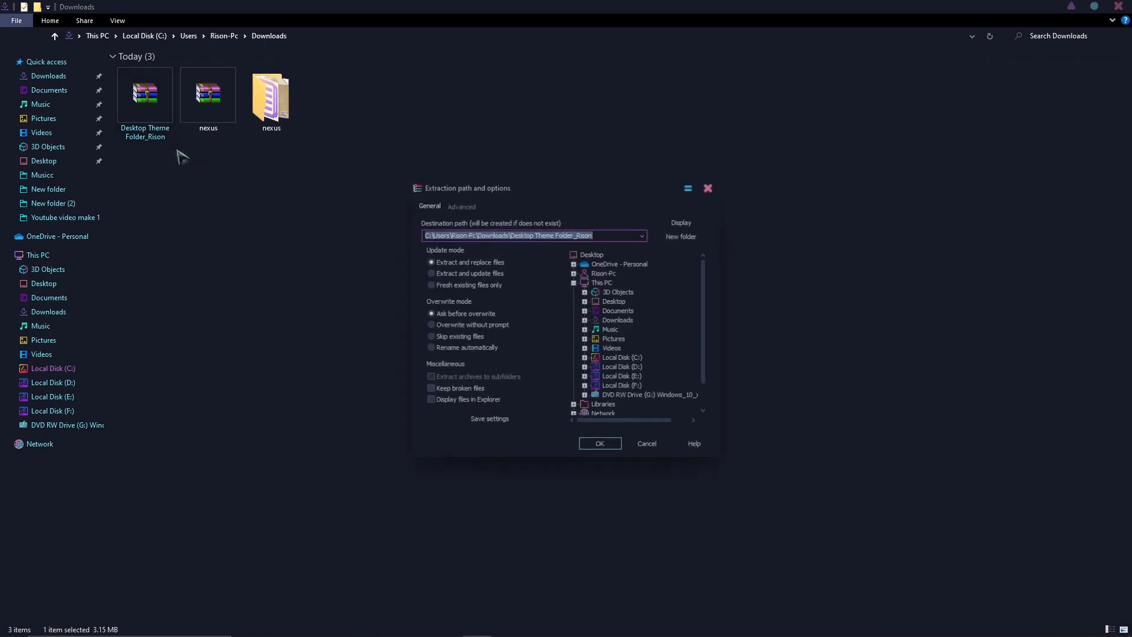
{"action": "left_click", "coordinate": [597, 446]}
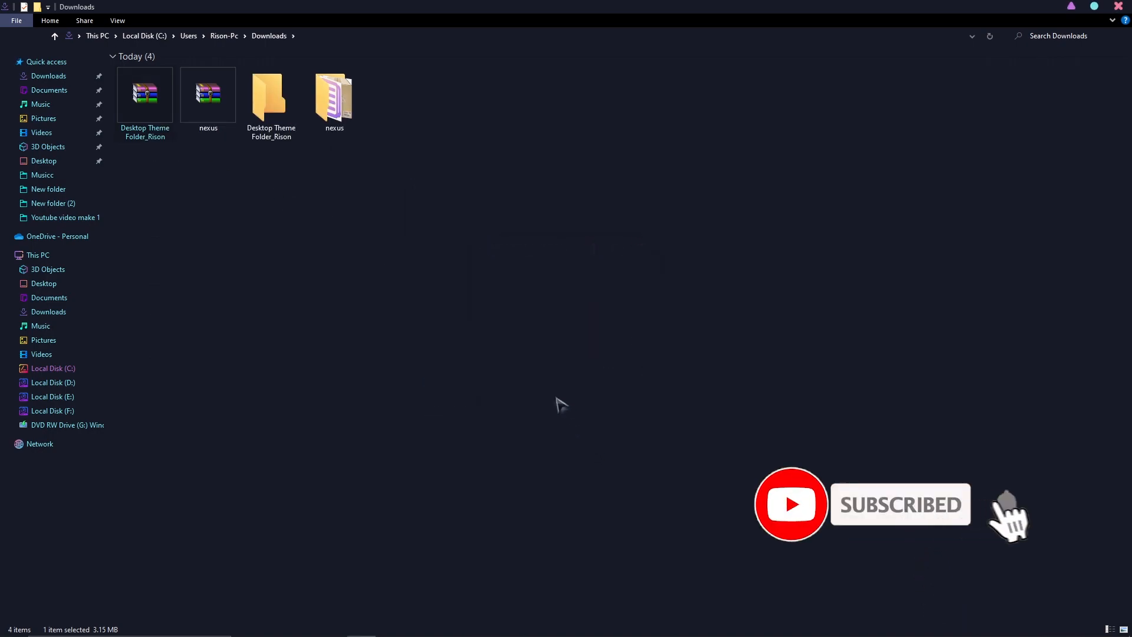
Open the extracted Desktop Theme Folder_Rison folder and switch it to a large-icon view
{"action": "double_click", "coordinate": [281, 114]}
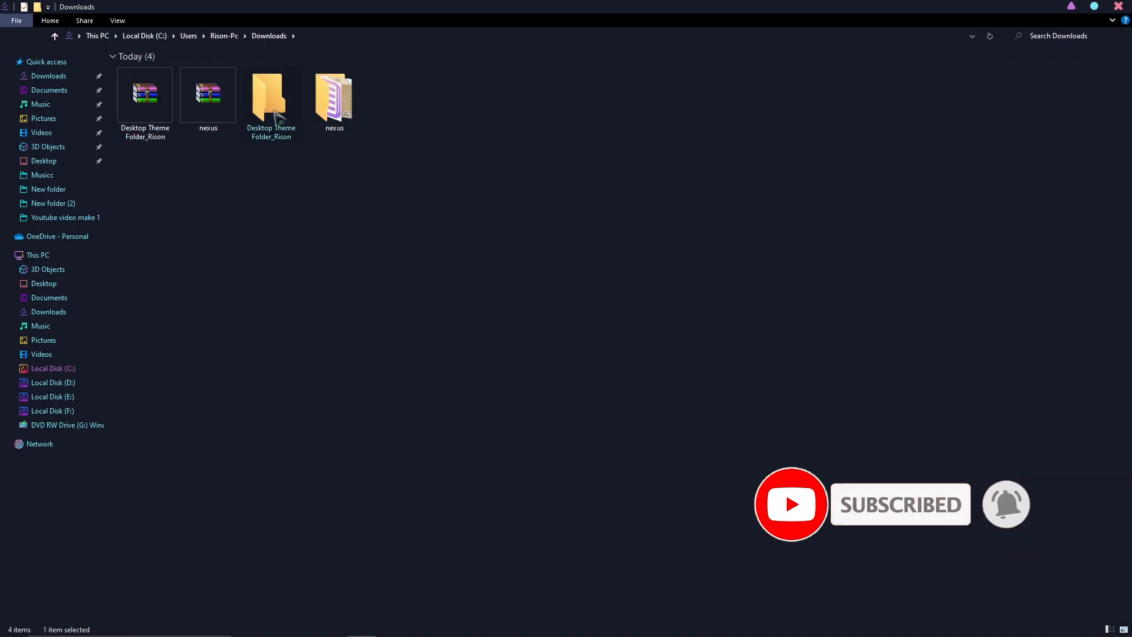
{"action": "right_click", "coordinate": [245, 149]}
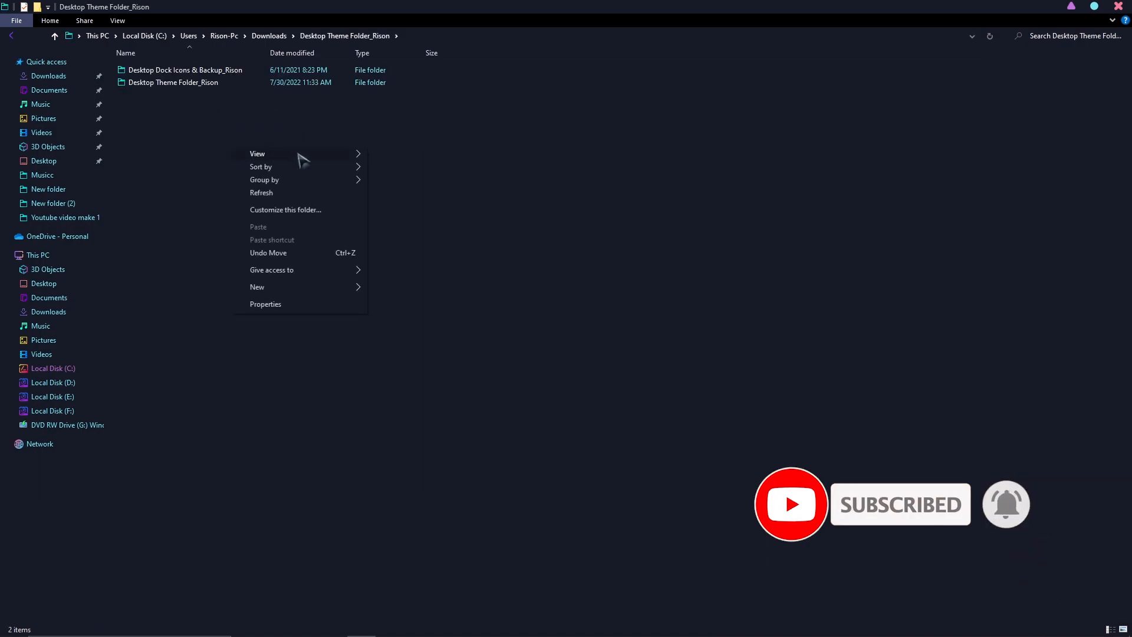
{"action": "mouse_move", "coordinate": [298, 153]}
{"action": "left_click", "coordinate": [399, 167]}
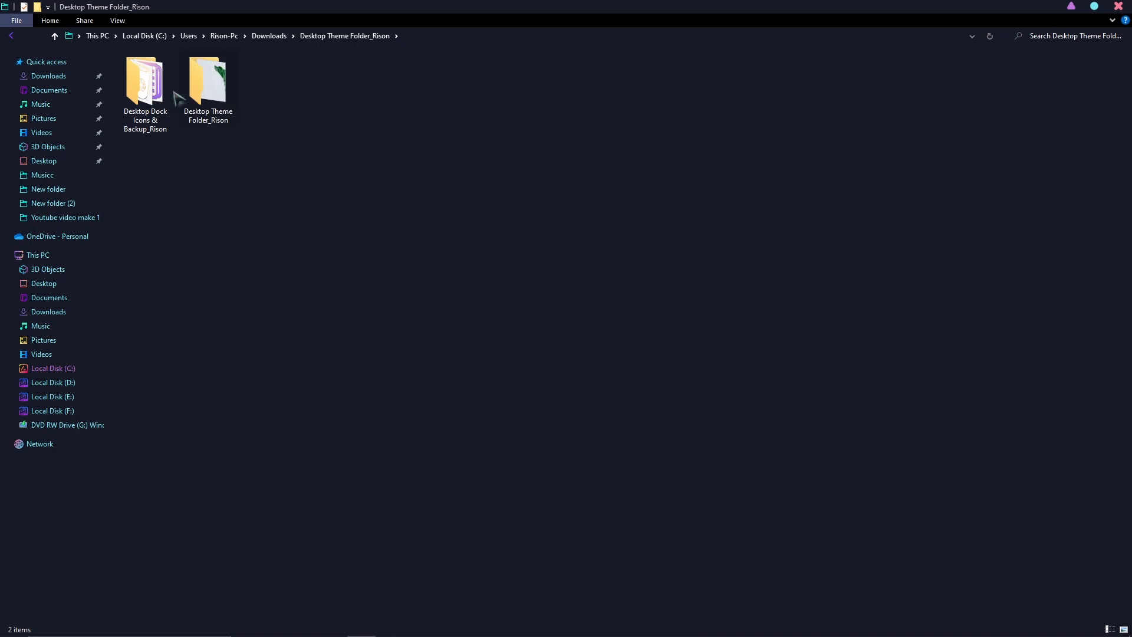
Preview the Desktop Dock Icons & Backup_Rison folder's contents, then copy that folder
{"action": "double_click", "coordinate": [147, 106]}
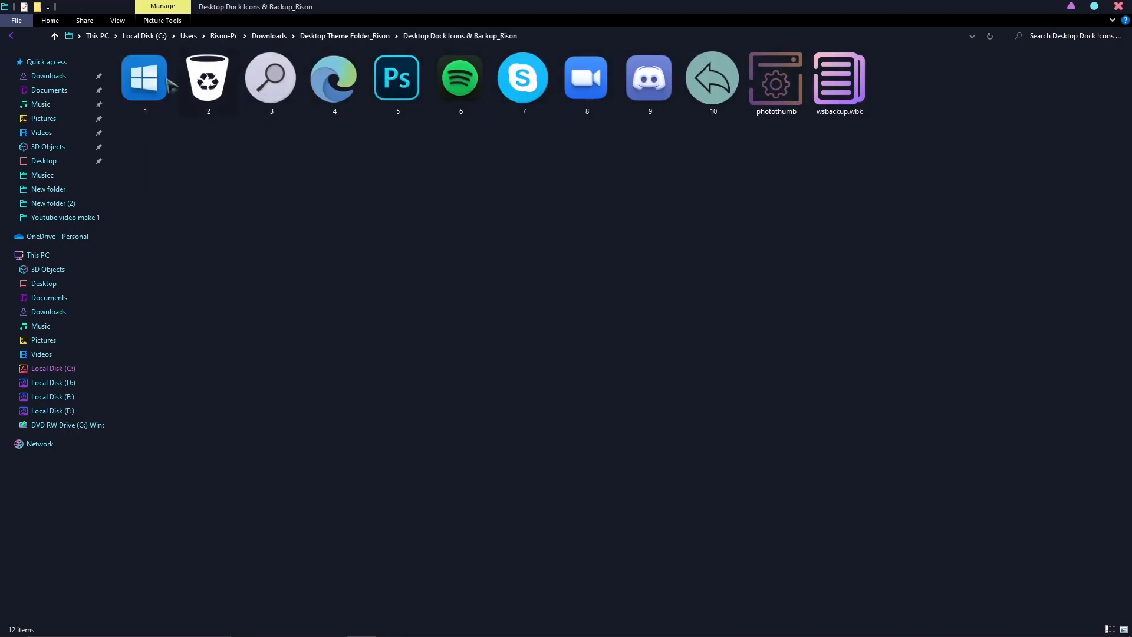
{"action": "left_click", "coordinate": [13, 36]}
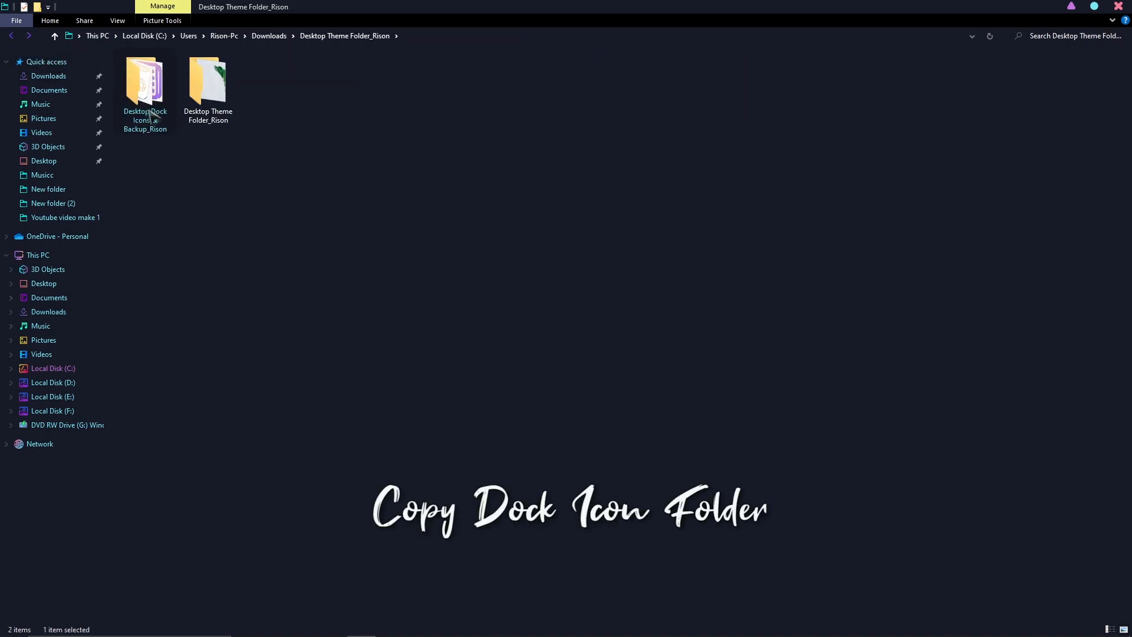
{"action": "right_click", "coordinate": [146, 108]}
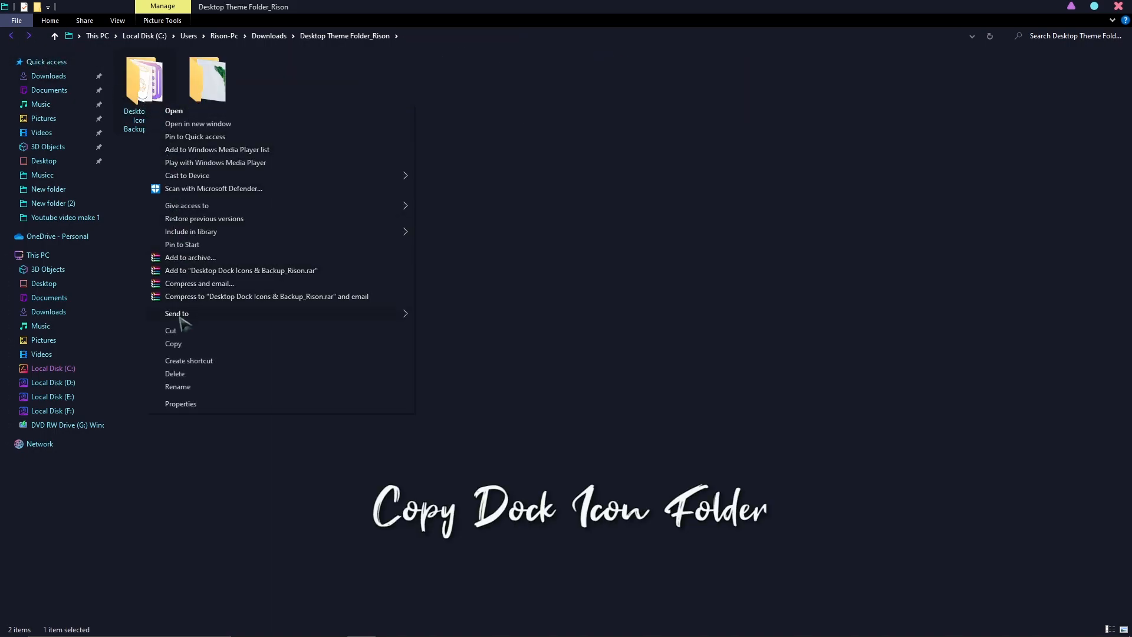
{"action": "left_click", "coordinate": [184, 344]}
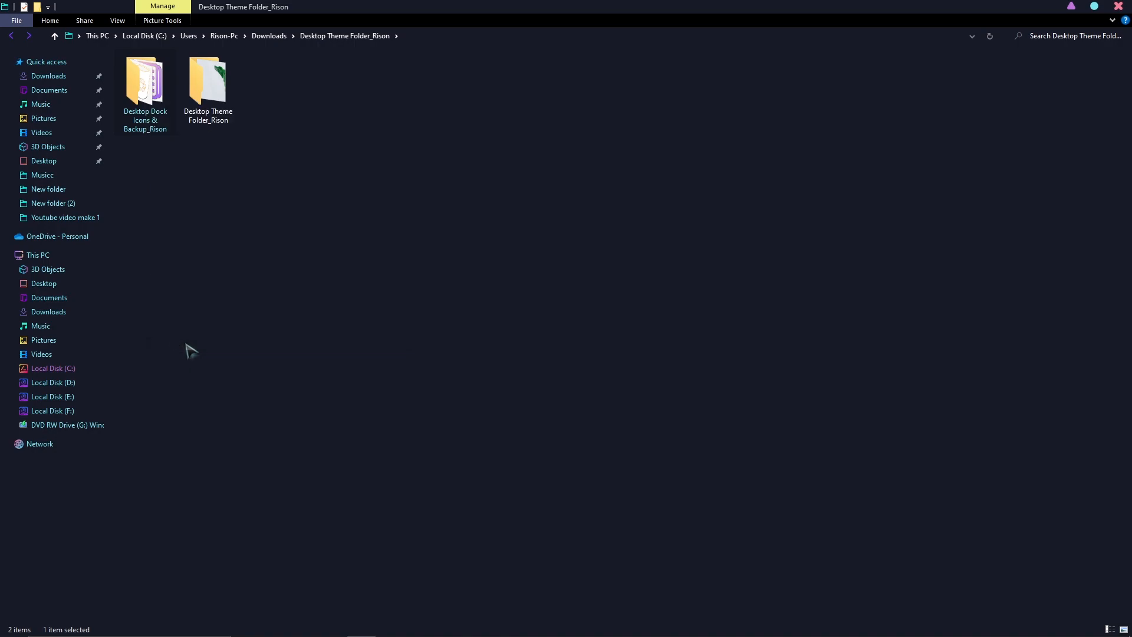
Paste the Desktop Dock Icons & Backup_Rison folder into the root of Local Disk (C:) and close the file explorer
{"action": "left_click", "coordinate": [52, 368]}
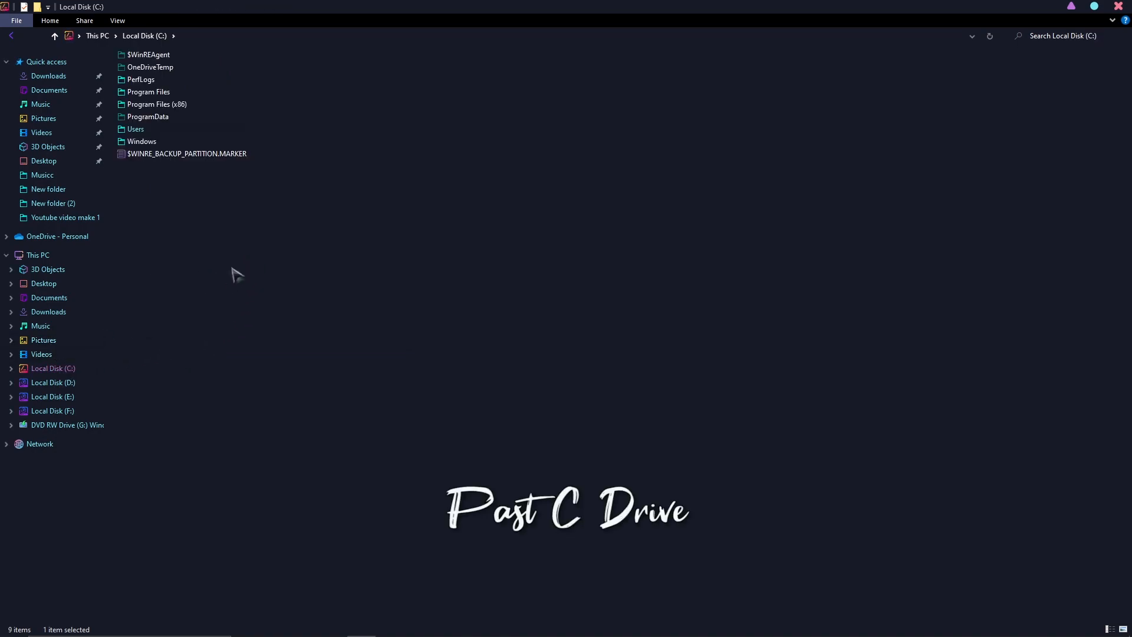
{"action": "right_click", "coordinate": [227, 244]}
{"action": "left_click", "coordinate": [264, 307]}
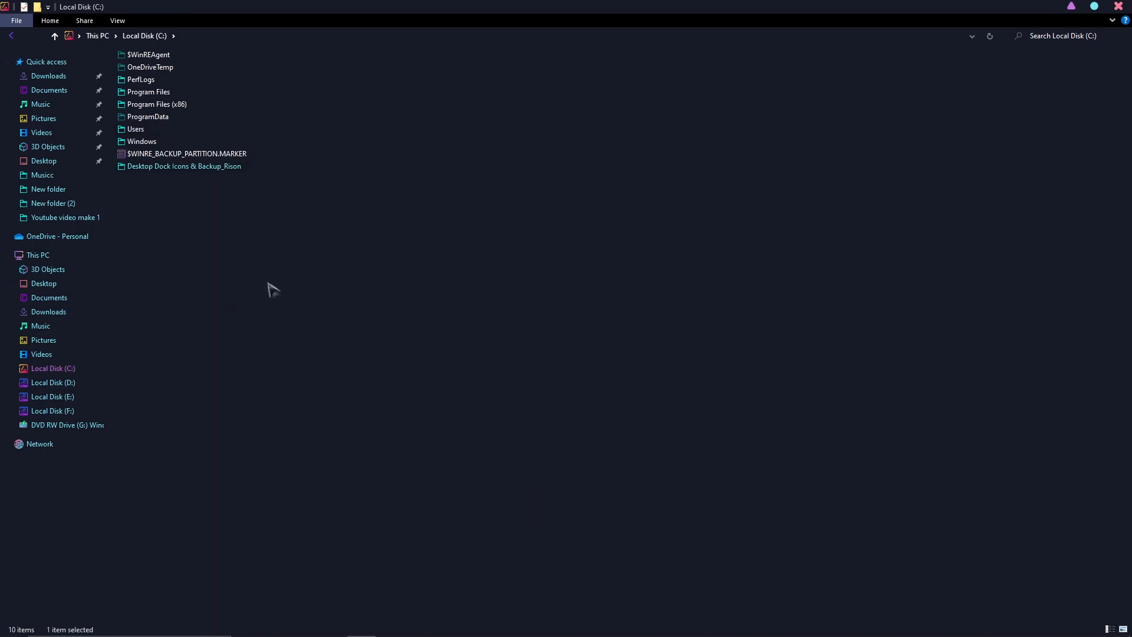
{"action": "right_click", "coordinate": [273, 272]}
{"action": "left_click", "coordinate": [303, 317]}
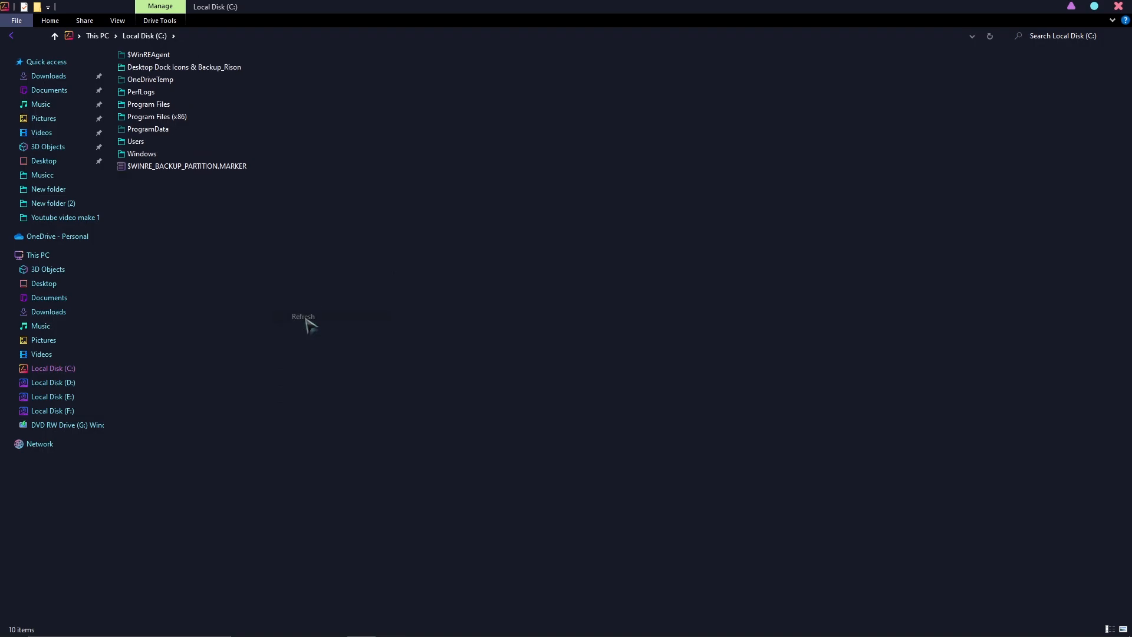
{"action": "left_click", "coordinate": [1113, 11]}
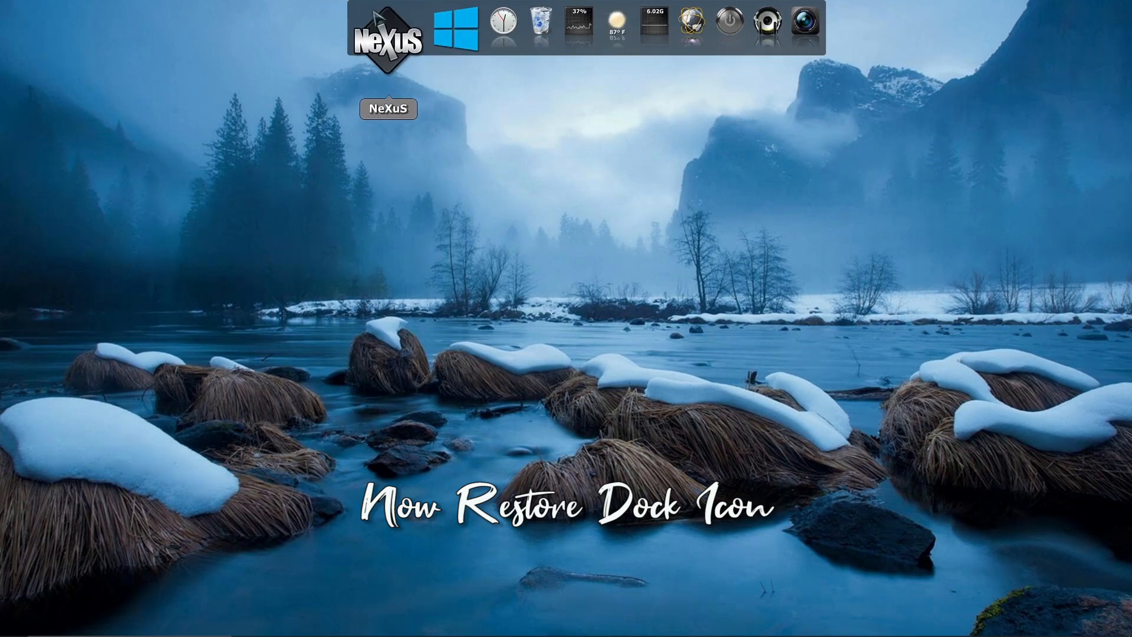
Restore Nexus settings from wsbackup.wbk in C:\Desktop Dock Icons & Backup_Rison and apply them
{"action": "left_click", "coordinate": [387, 38]}
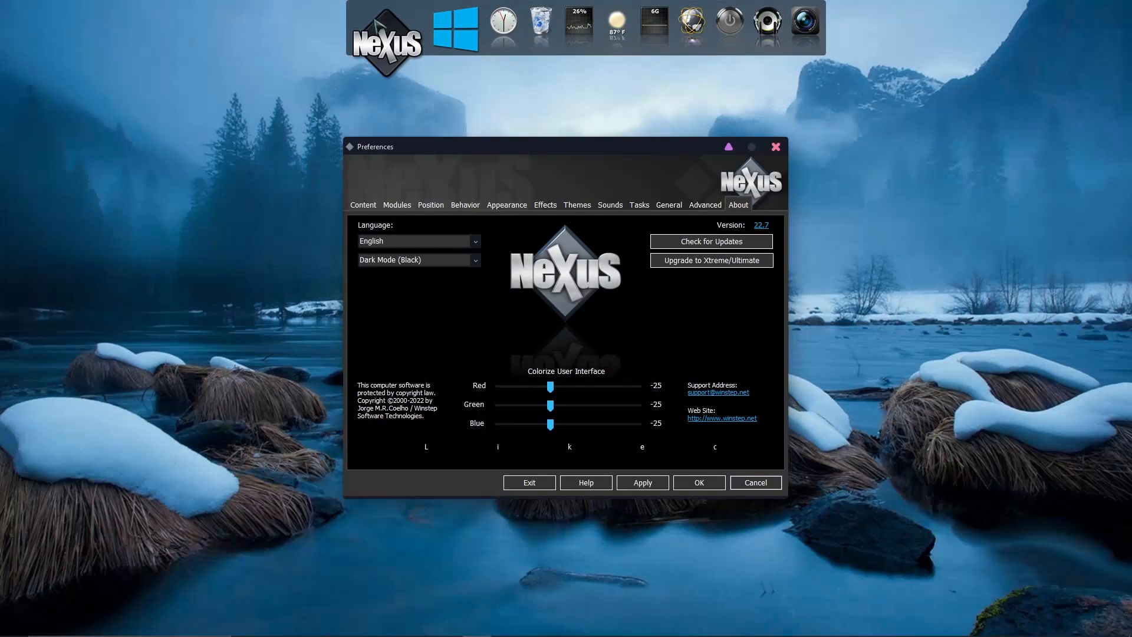
{"action": "left_click", "coordinate": [706, 208]}
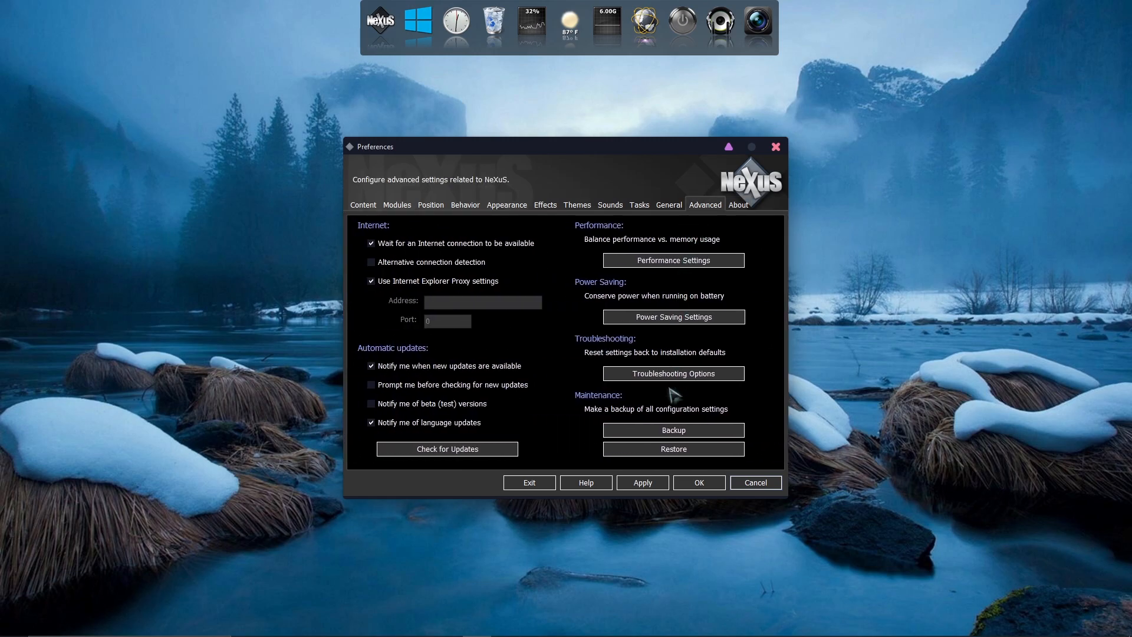
{"action": "left_click", "coordinate": [686, 451]}
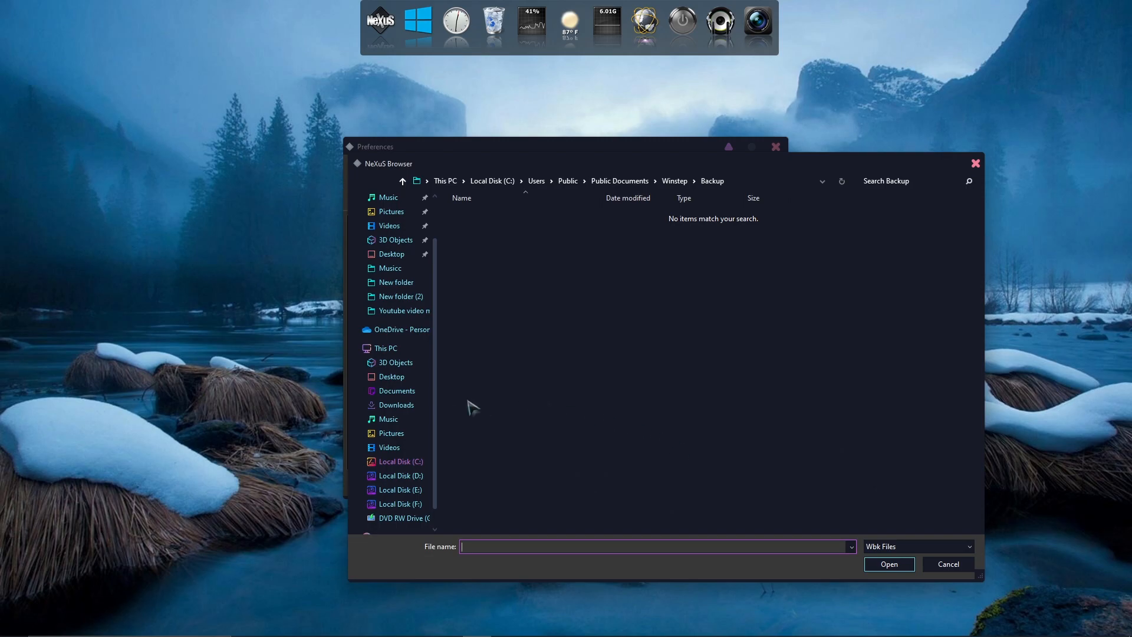
{"action": "left_click", "coordinate": [401, 462]}
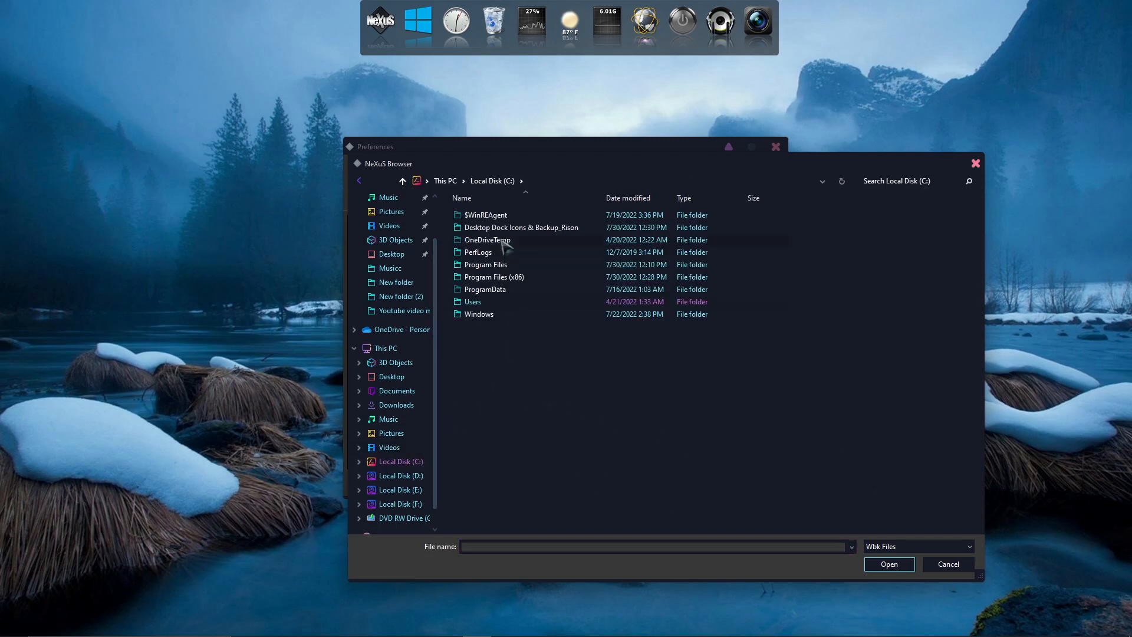
{"action": "double_click", "coordinate": [516, 228]}
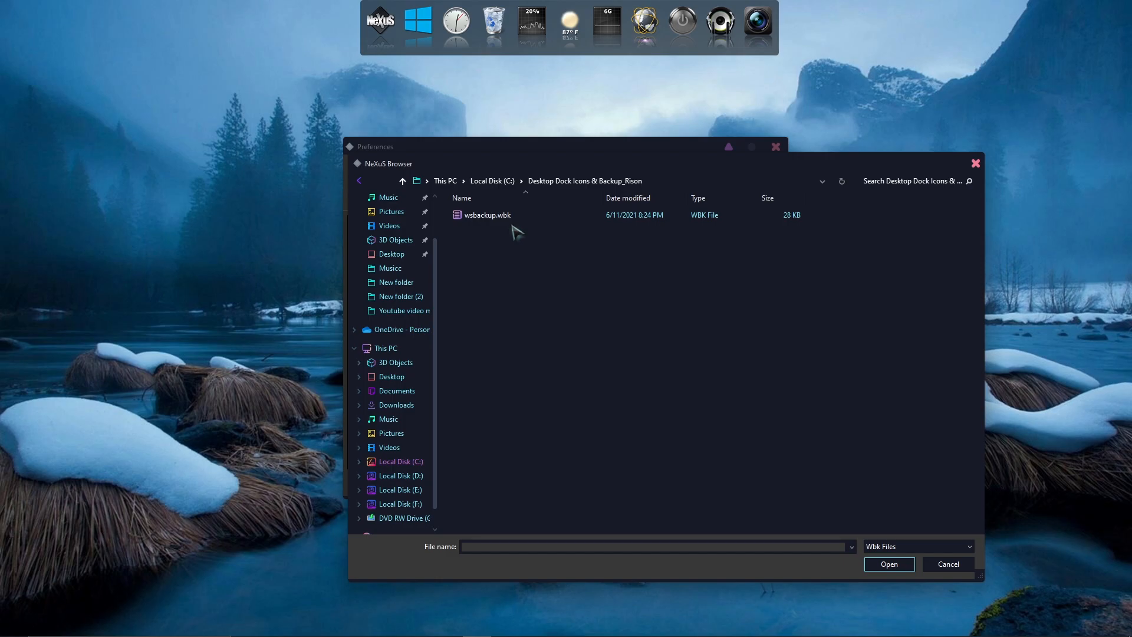
{"action": "left_click", "coordinate": [505, 219]}
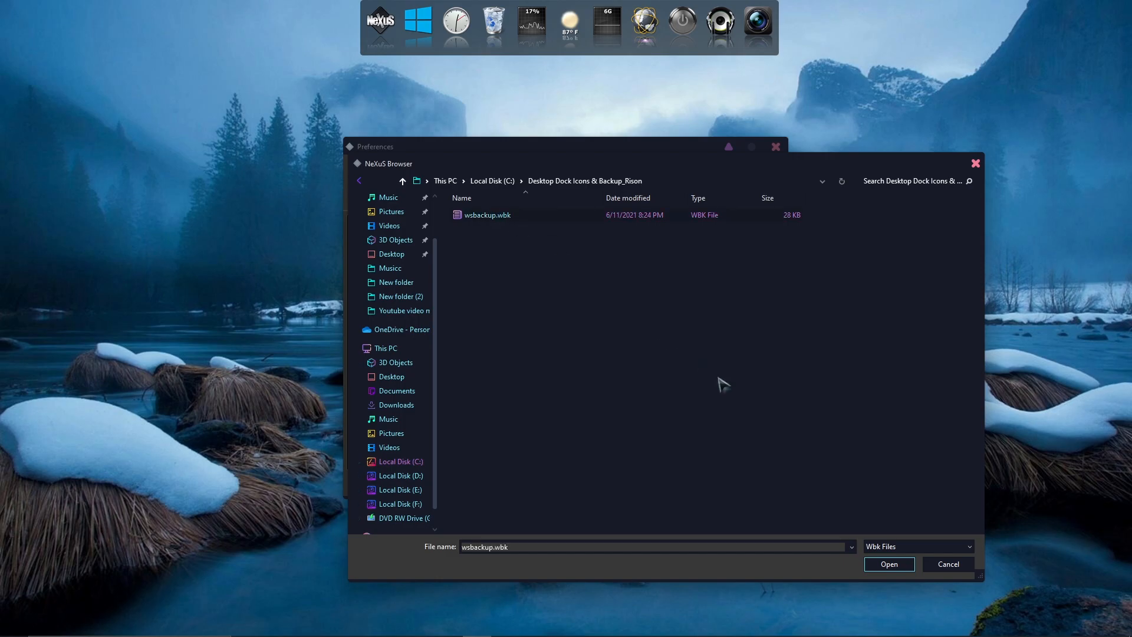
{"action": "left_click", "coordinate": [887, 564]}
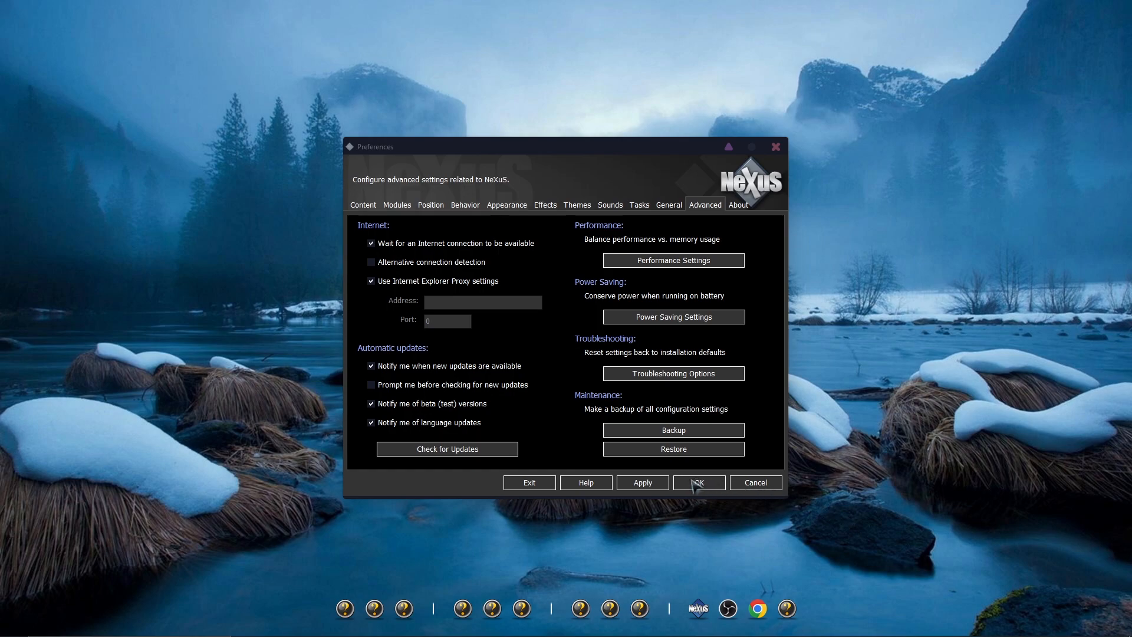
{"action": "left_click", "coordinate": [651, 482]}
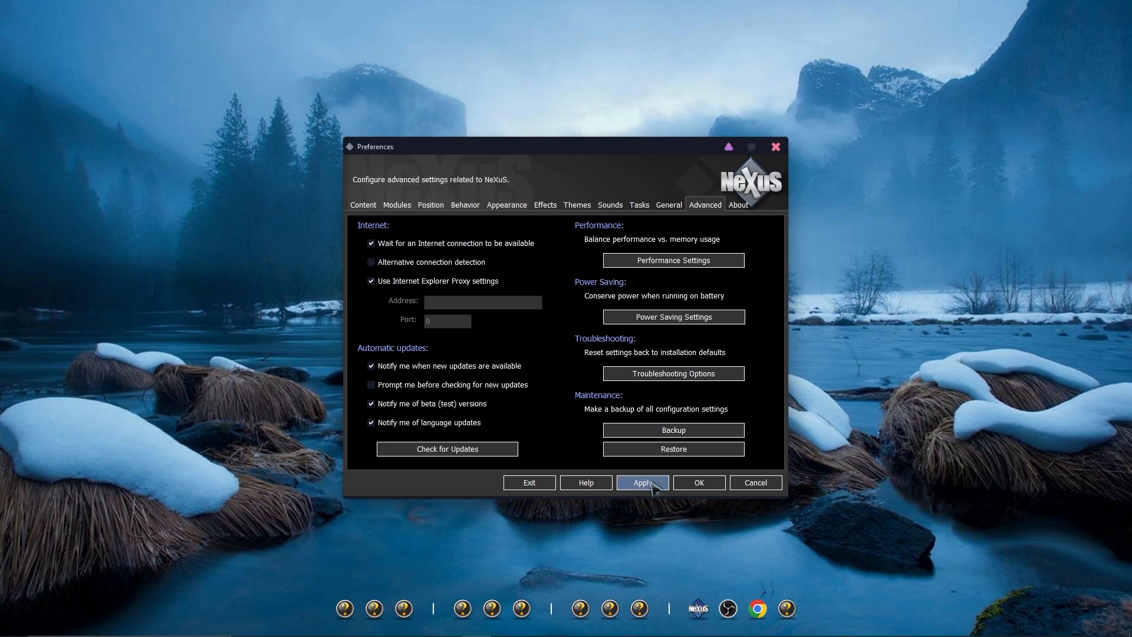
{"action": "left_click", "coordinate": [698, 483]}
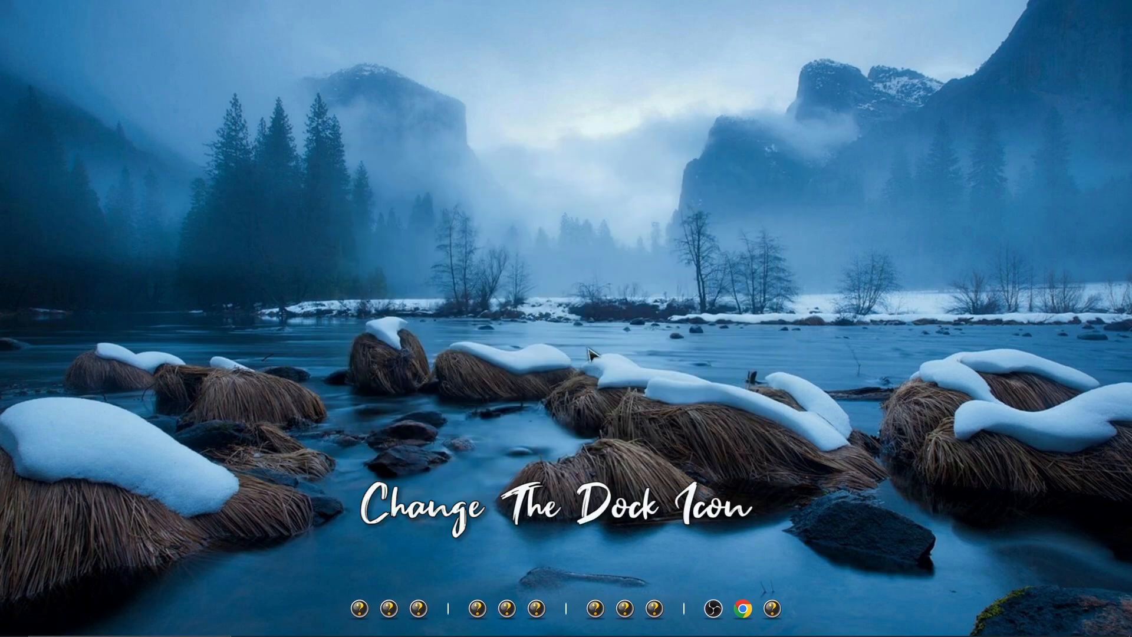
Set the Start Menu dock item's icon to image 1 from C:\Desktop Dock Icons & Backup_Rison
{"action": "right_click", "coordinate": [525, 298]}
{"action": "left_click", "coordinate": [550, 319]}
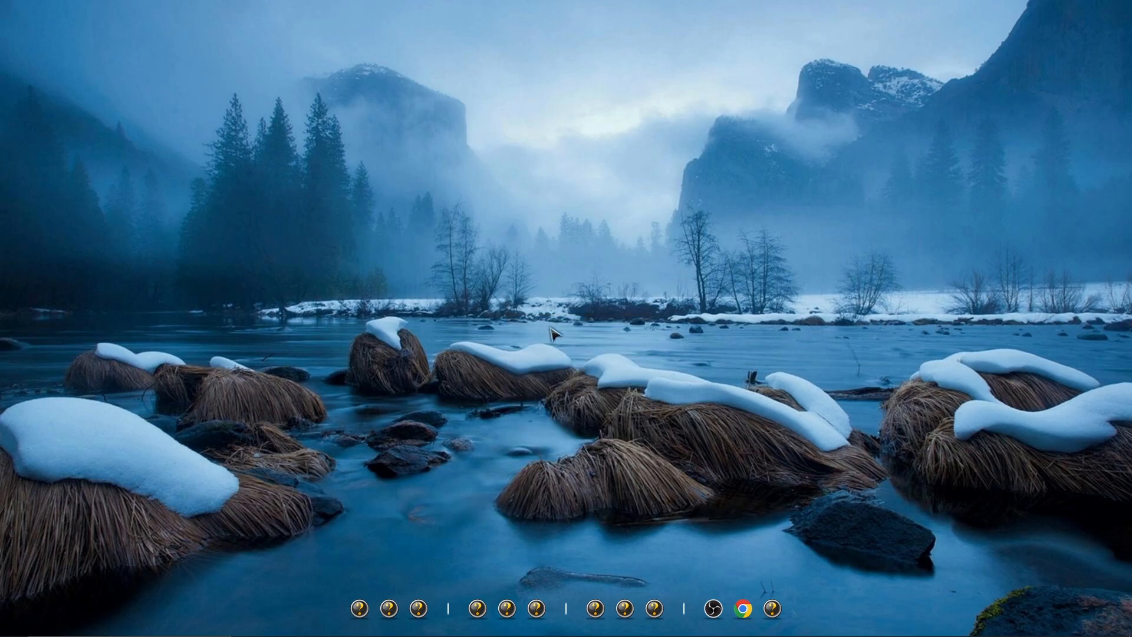
{"action": "right_click", "coordinate": [363, 602]}
{"action": "left_click", "coordinate": [379, 535]}
{"action": "left_click_drag", "start_coordinate": [578, 306], "coordinate": [602, 148]}
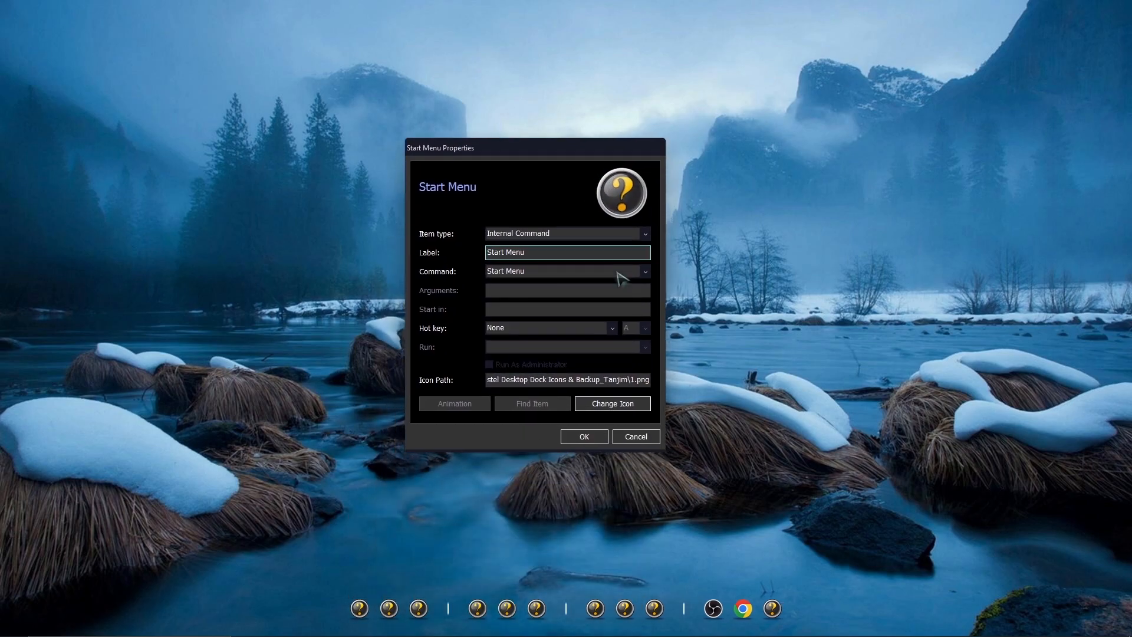
{"action": "left_click", "coordinate": [613, 404]}
{"action": "left_click_drag", "start_coordinate": [754, 293], "coordinate": [757, 218]}
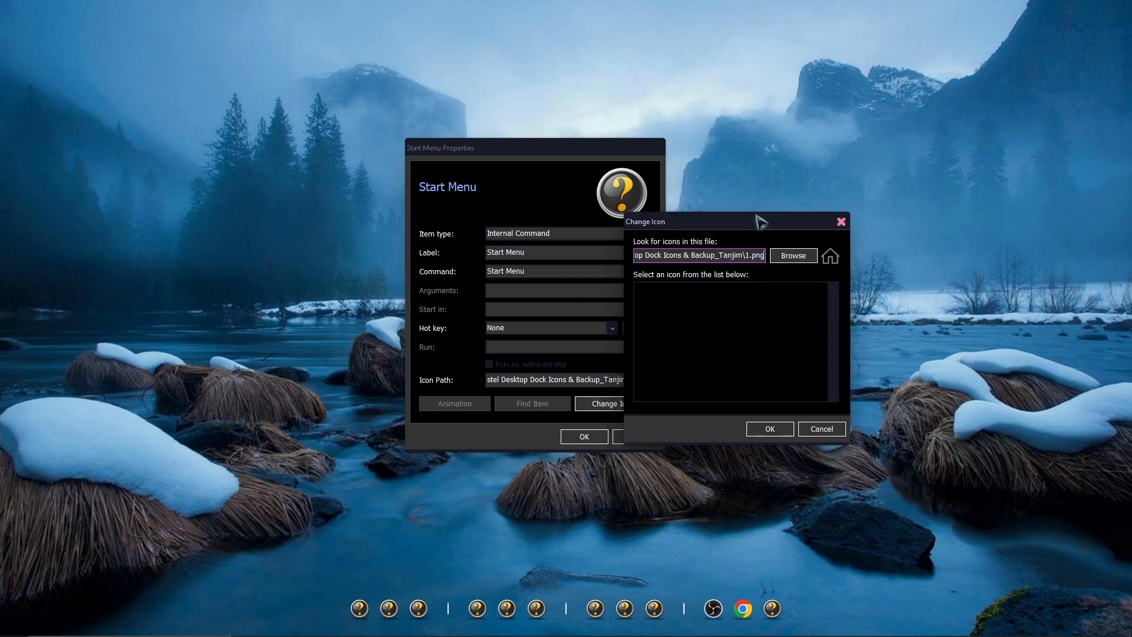
{"action": "left_click", "coordinate": [793, 254]}
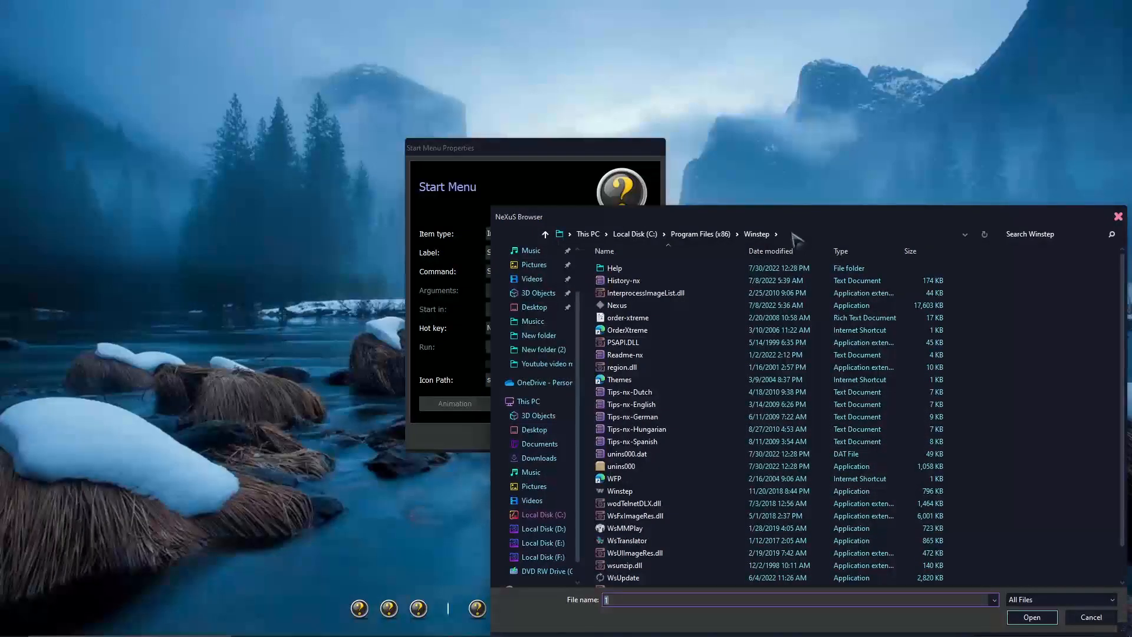
{"action": "left_click_drag", "start_coordinate": [793, 219], "coordinate": [664, 116]}
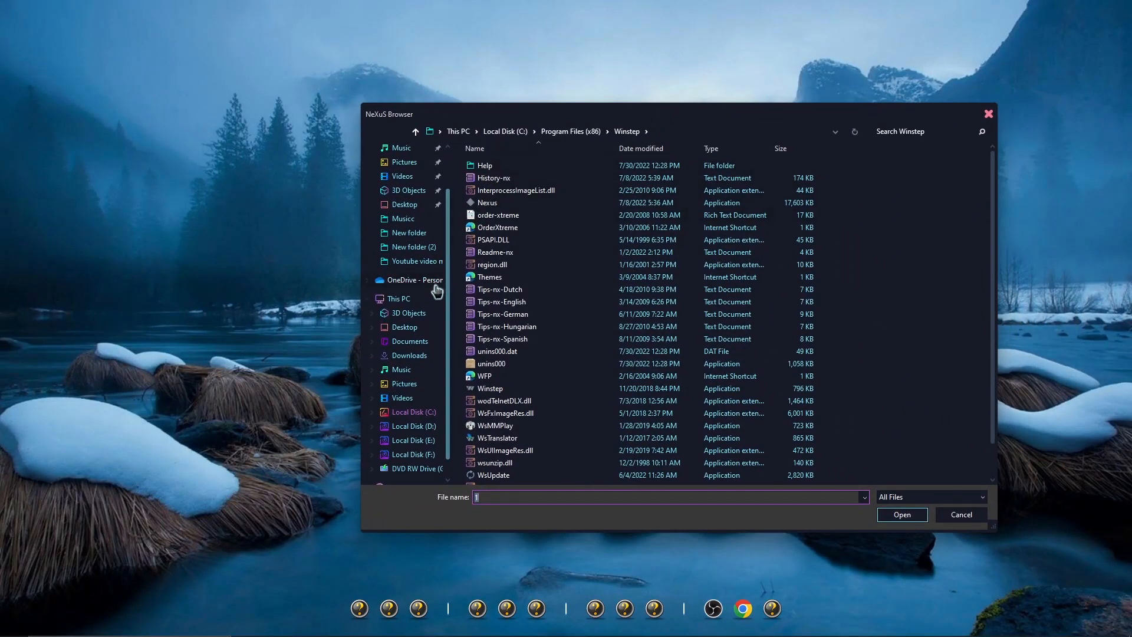
{"action": "left_click", "coordinate": [412, 412]}
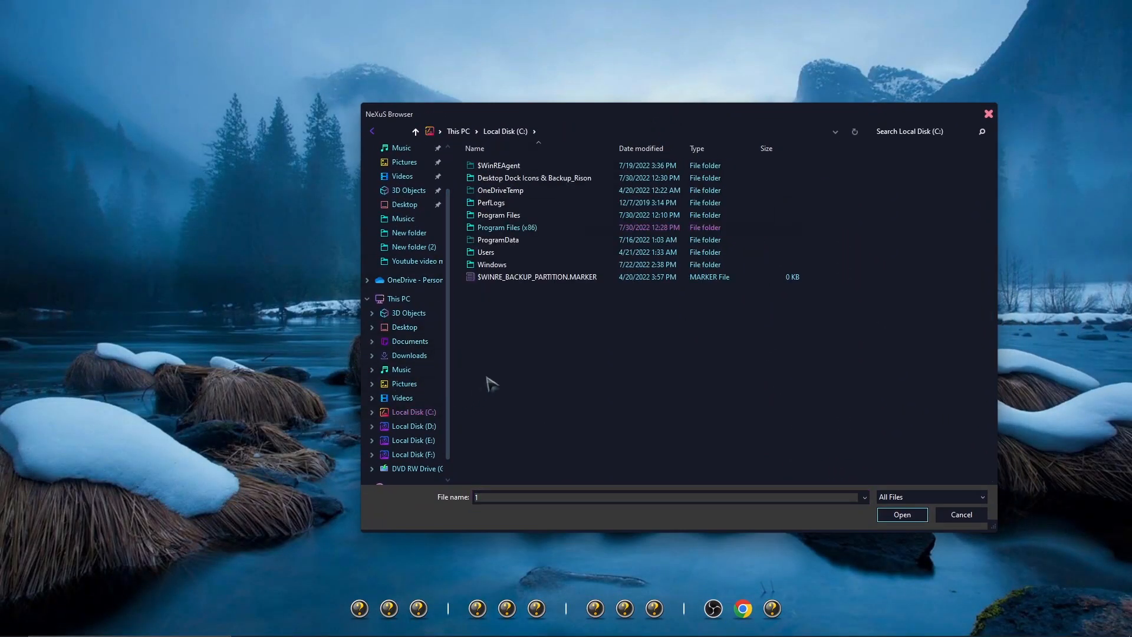
{"action": "double_click", "coordinate": [525, 178]}
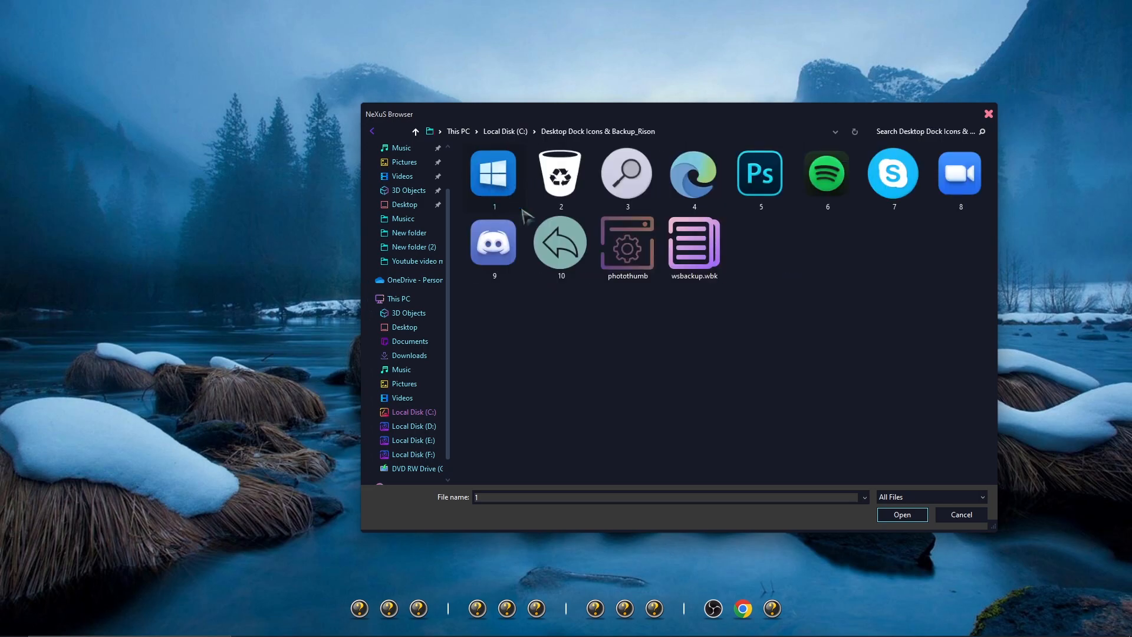
{"action": "left_click", "coordinate": [901, 514]}
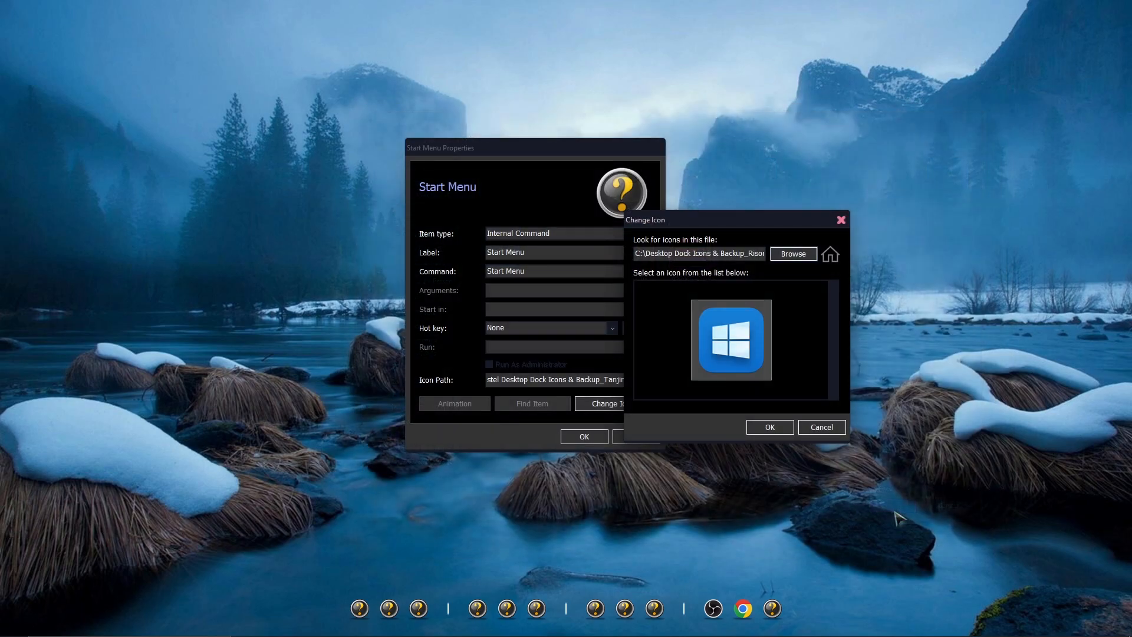
{"action": "left_click", "coordinate": [770, 426]}
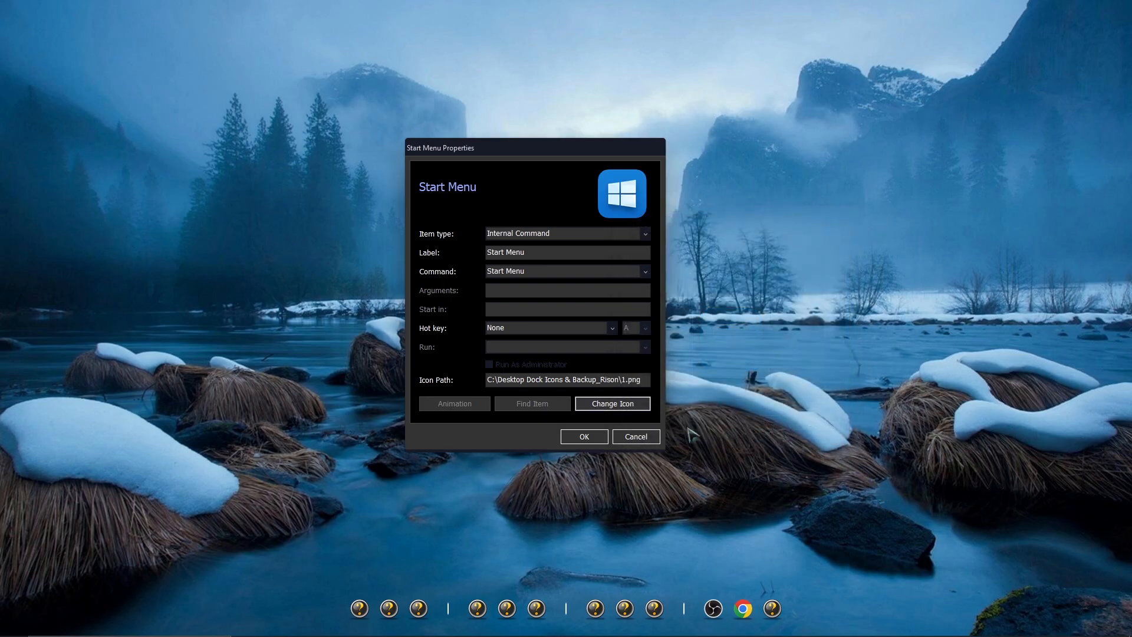
{"action": "left_click", "coordinate": [585, 436]}
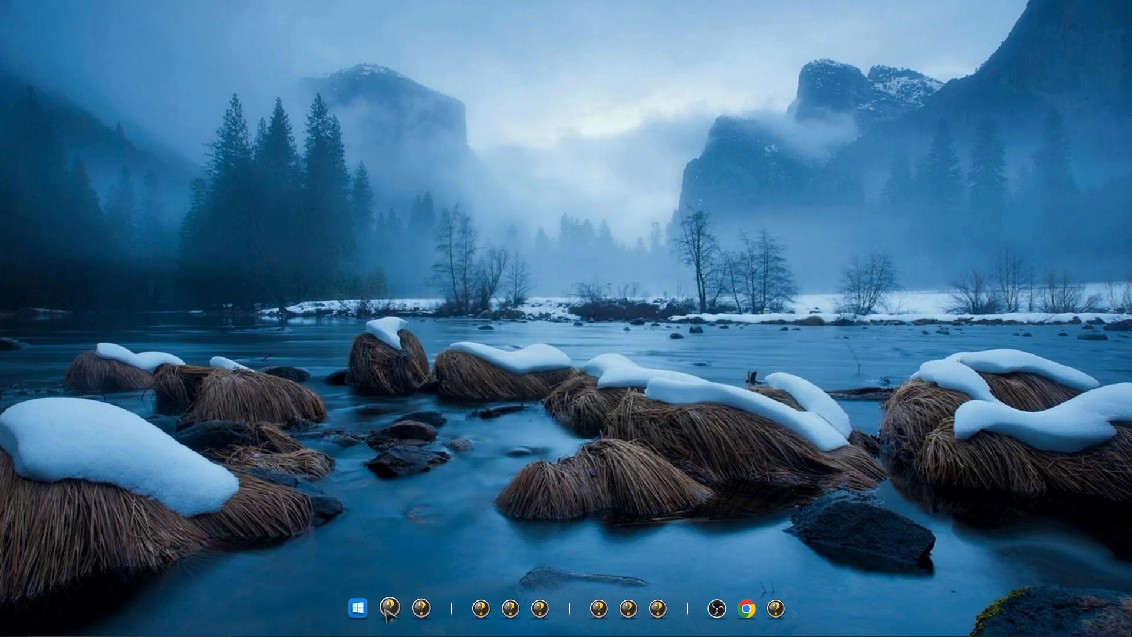
Set the Recycle Bin dock item's icon to image 2 from the Desktop Dock Icons & Backup_Rison folder
{"action": "right_click", "coordinate": [387, 612]}
{"action": "left_click", "coordinate": [411, 526]}
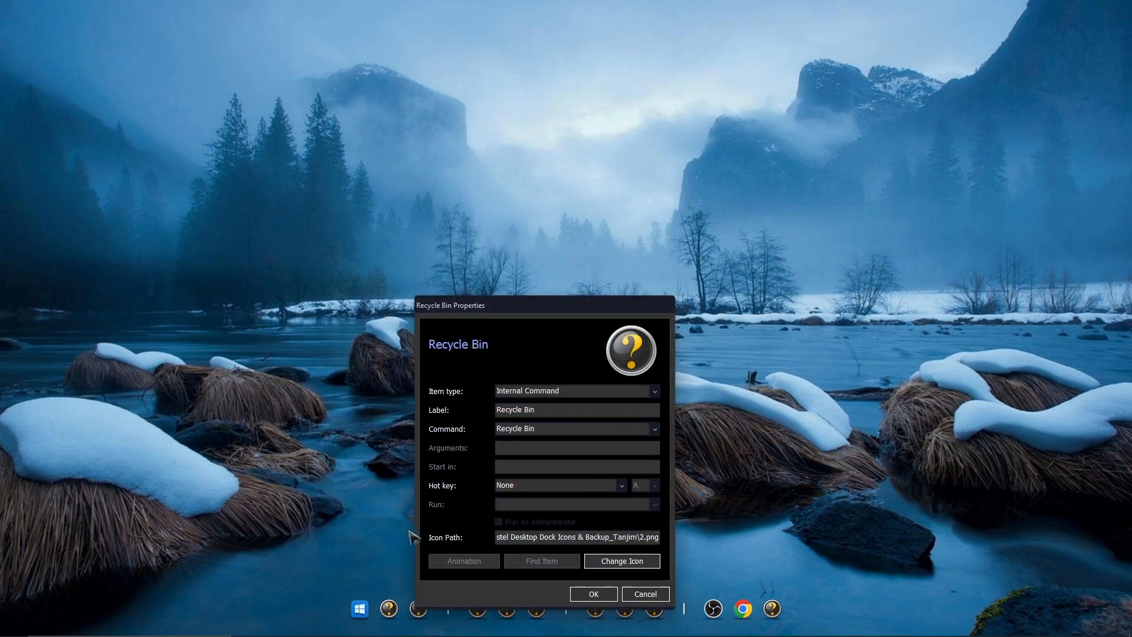
{"action": "left_click_drag", "start_coordinate": [563, 310], "coordinate": [563, 219]}
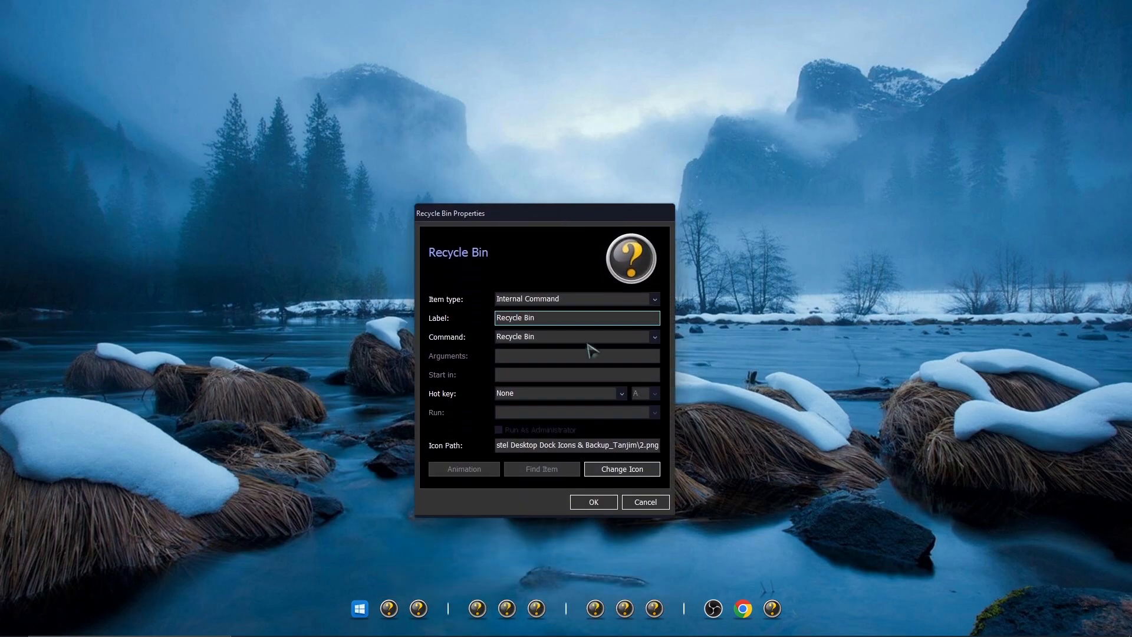
{"action": "left_click", "coordinate": [619, 468]}
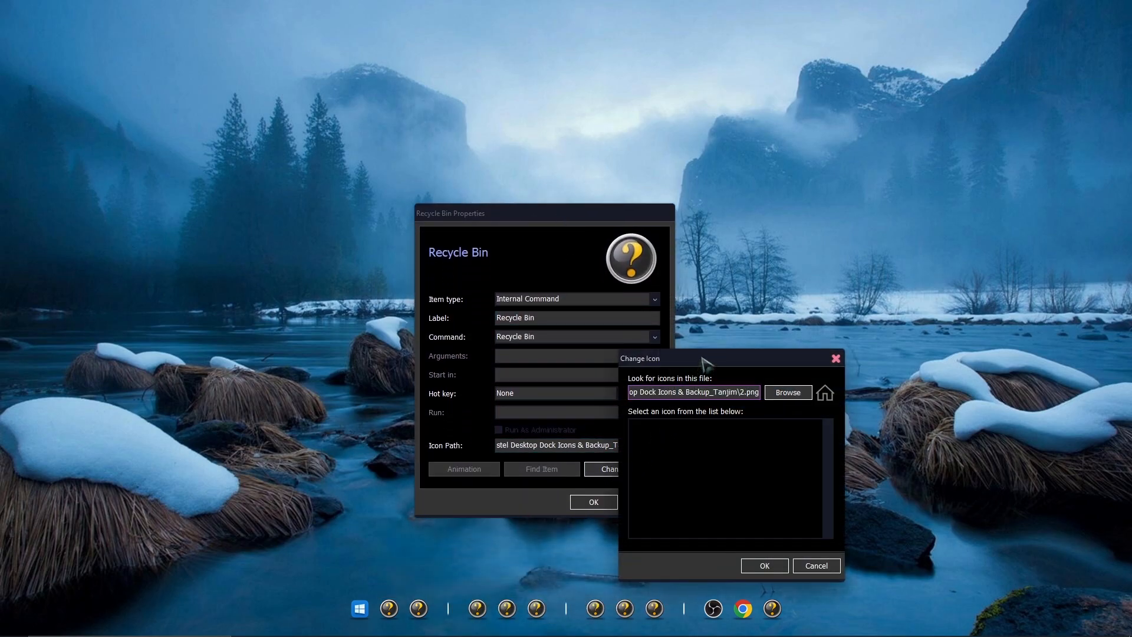
{"action": "left_click_drag", "start_coordinate": [703, 363], "coordinate": [709, 265]}
{"action": "left_click", "coordinate": [793, 295]}
{"action": "left_click_drag", "start_coordinate": [783, 228], "coordinate": [731, 126]}
{"action": "scroll", "coordinate": [495, 330], "scroll_direction": "down", "scroll_amount": 2}
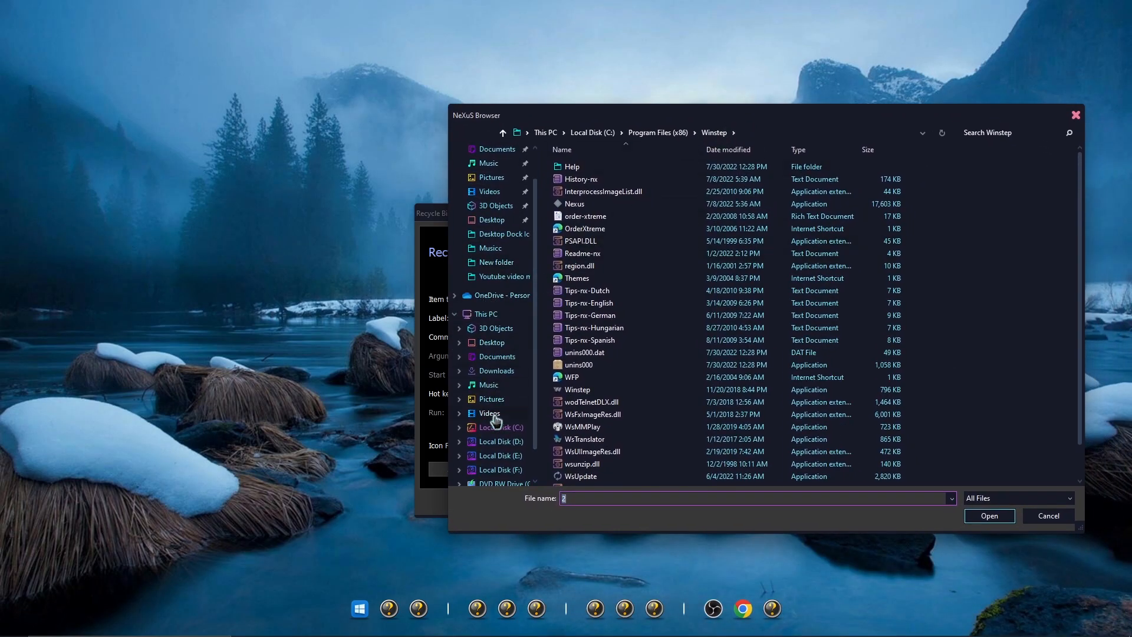
{"action": "left_click", "coordinate": [497, 429]}
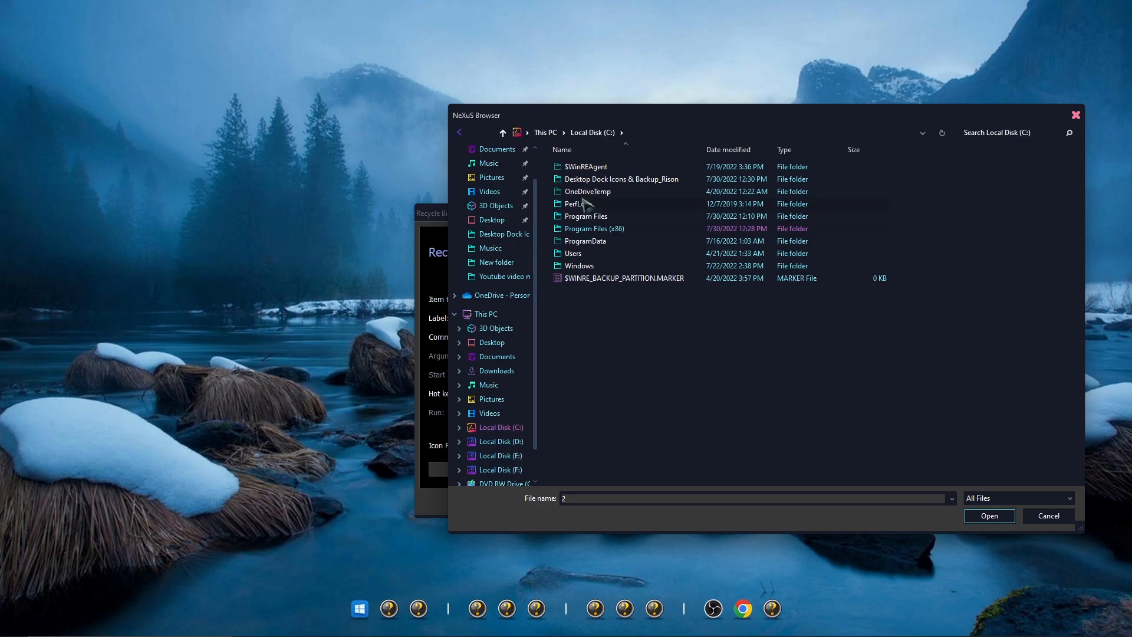
{"action": "double_click", "coordinate": [585, 179]}
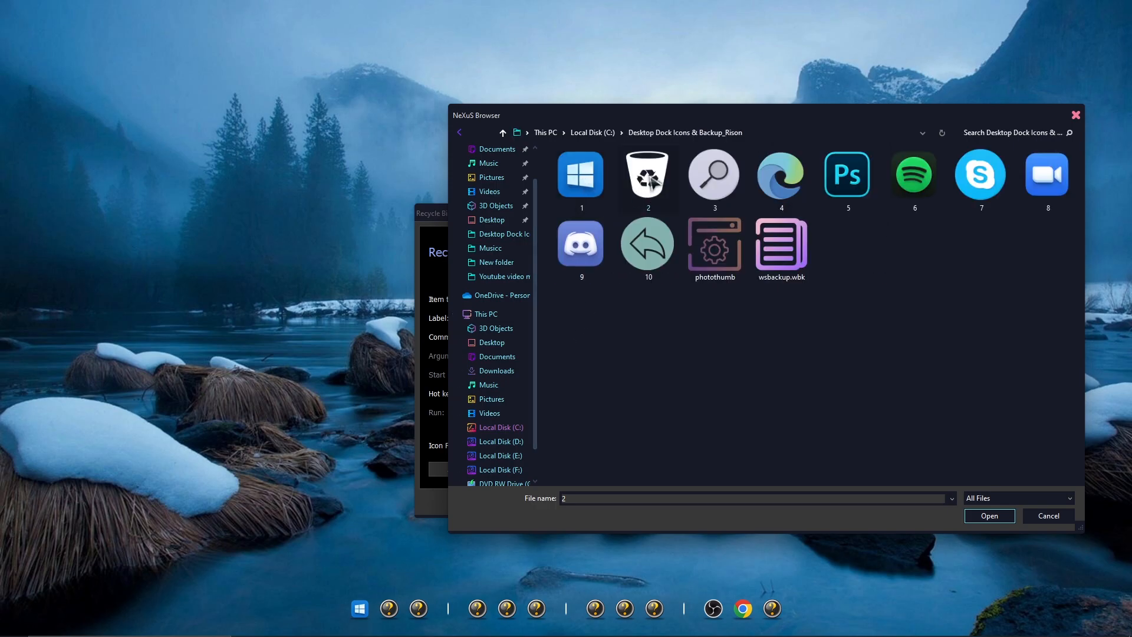
{"action": "left_click", "coordinate": [973, 517]}
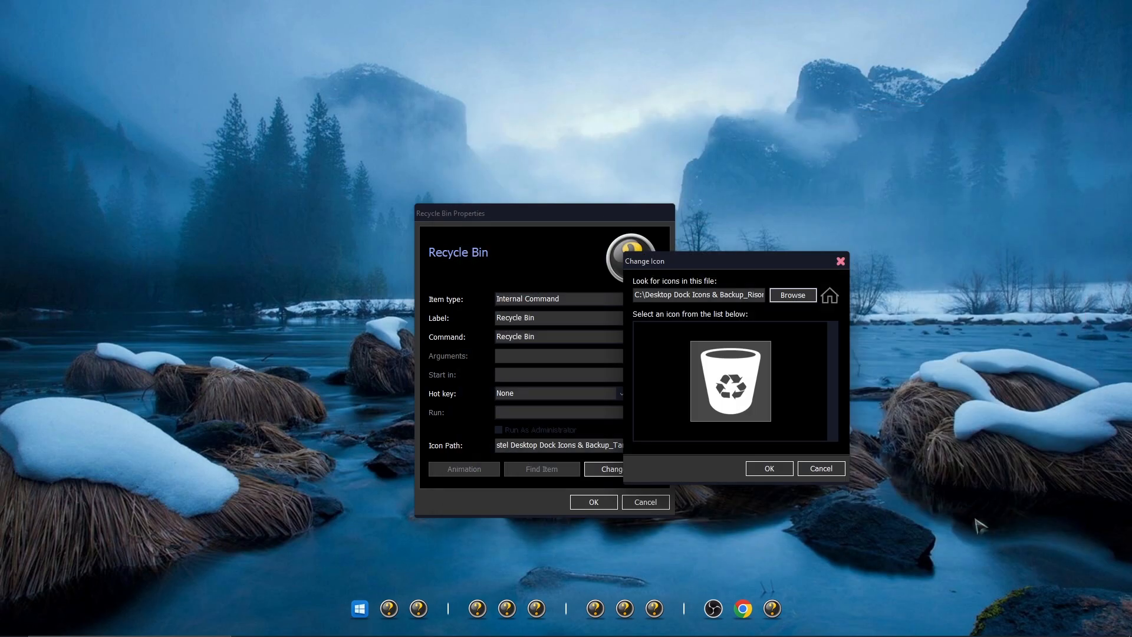
{"action": "left_click", "coordinate": [766, 468]}
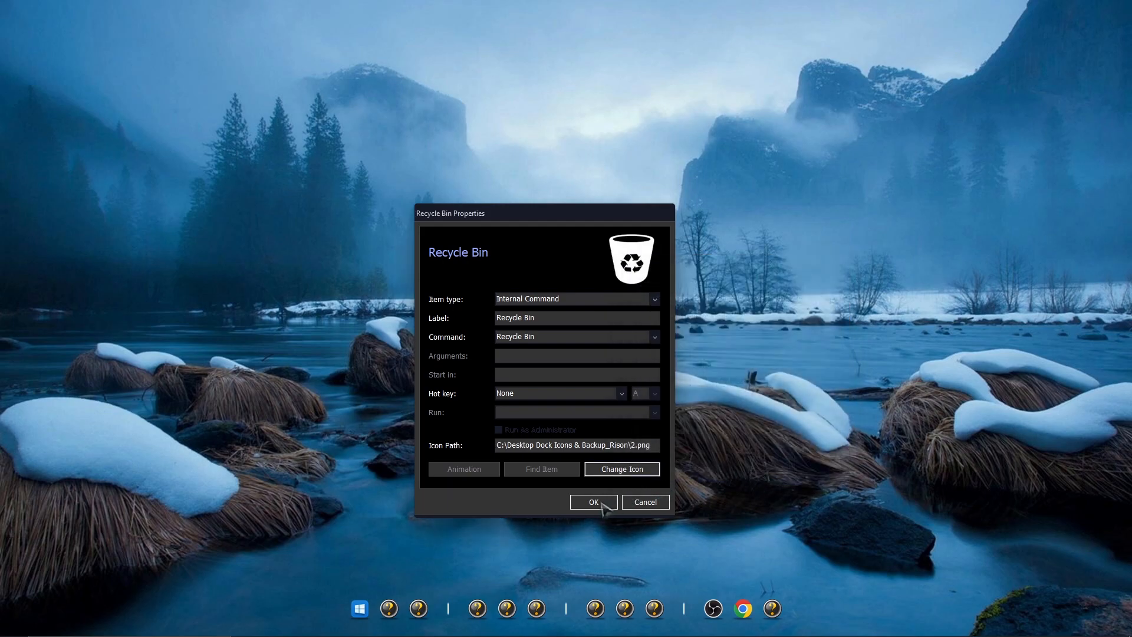
{"action": "left_click", "coordinate": [594, 501]}
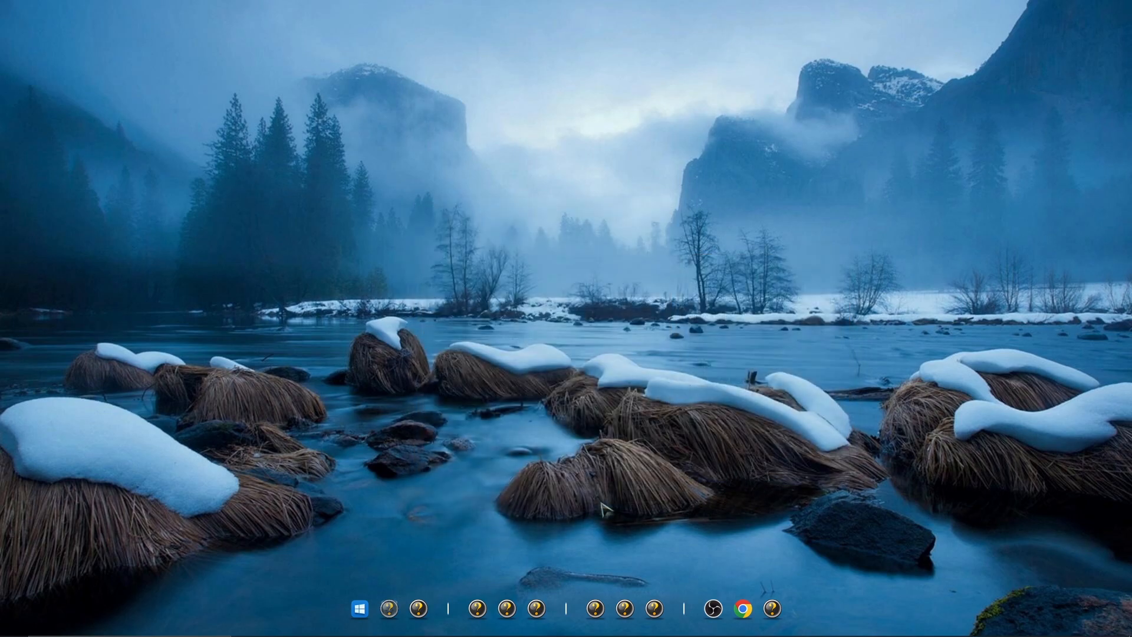
Set the third dock item's icon to the magnifier image 3 from the Desktop Dock Icons & Backup_Rison folder
{"action": "right_click", "coordinate": [418, 608]}
{"action": "left_click", "coordinate": [454, 522]}
{"action": "left_click", "coordinate": [652, 447]}
{"action": "left_click_drag", "start_coordinate": [725, 342], "coordinate": [707, 245]}
{"action": "left_click", "coordinate": [791, 278]}
{"action": "mouse_move", "coordinate": [710, 206]}
{"action": "left_mouse_down"}
{"action": "mouse_move", "coordinate": [708, 62]}
{"action": "mouse_move", "coordinate": [709, 206]}
{"action": "left_mouse_up"}
{"action": "left_click_drag", "start_coordinate": [740, 217], "coordinate": [655, 108]}
{"action": "left_click", "coordinate": [451, 454]}
{"action": "double_click", "coordinate": [559, 168]}
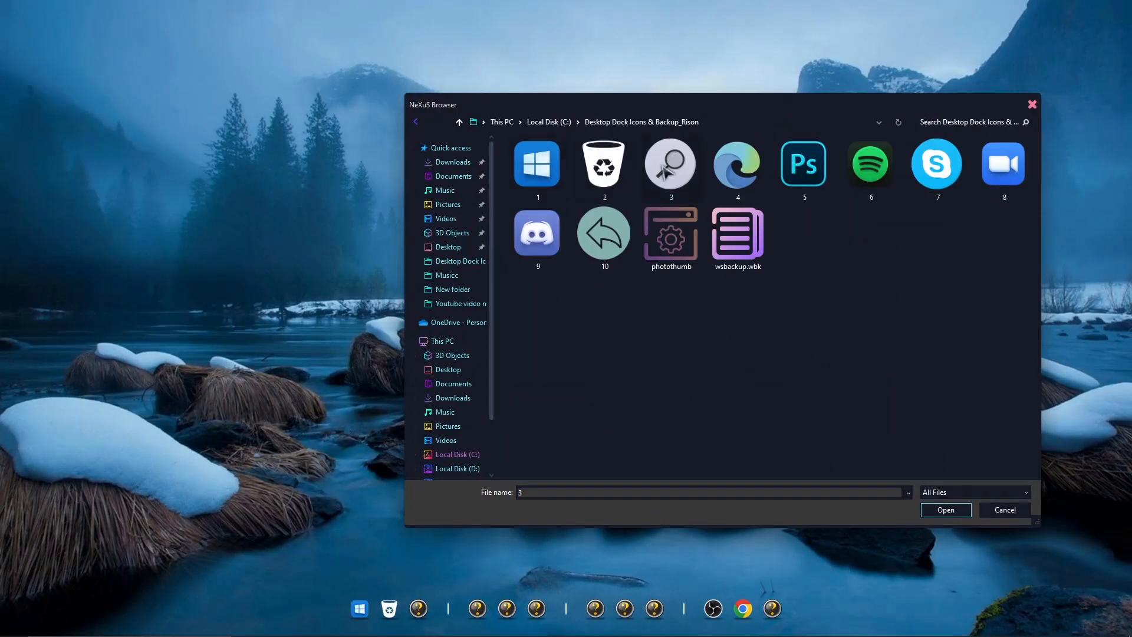
{"action": "left_click", "coordinate": [668, 167]}
{"action": "left_click", "coordinate": [946, 510]}
{"action": "left_click", "coordinate": [768, 452]}
{"action": "left_click", "coordinate": [623, 479]}
Set the Edge dock item's icon to image 4 from the Desktop Dock Icons & Backup_Rison folder
{"action": "right_click", "coordinate": [478, 609]}
{"action": "left_click", "coordinate": [505, 496]}
{"action": "left_click_drag", "start_coordinate": [656, 316], "coordinate": [632, 161]}
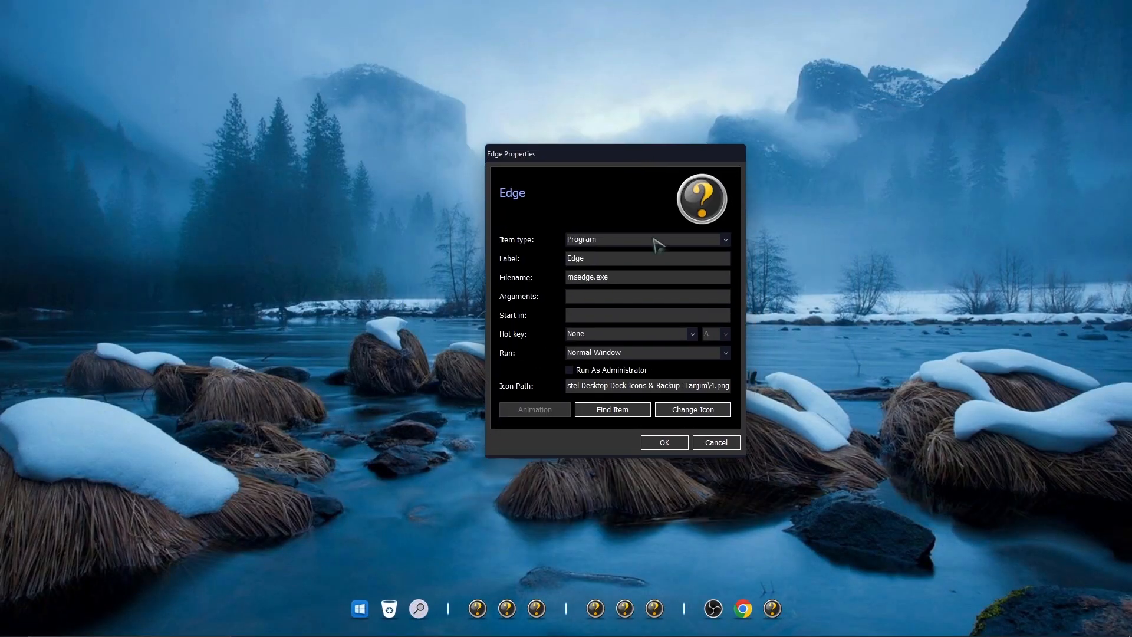
{"action": "left_click", "coordinate": [692, 408]}
{"action": "left_click_drag", "start_coordinate": [787, 323], "coordinate": [757, 190]}
{"action": "left_click", "coordinate": [828, 220]}
{"action": "left_click_drag", "start_coordinate": [837, 191], "coordinate": [744, 98]}
{"action": "left_click", "coordinate": [453, 446]}
{"action": "double_click", "coordinate": [573, 160]}
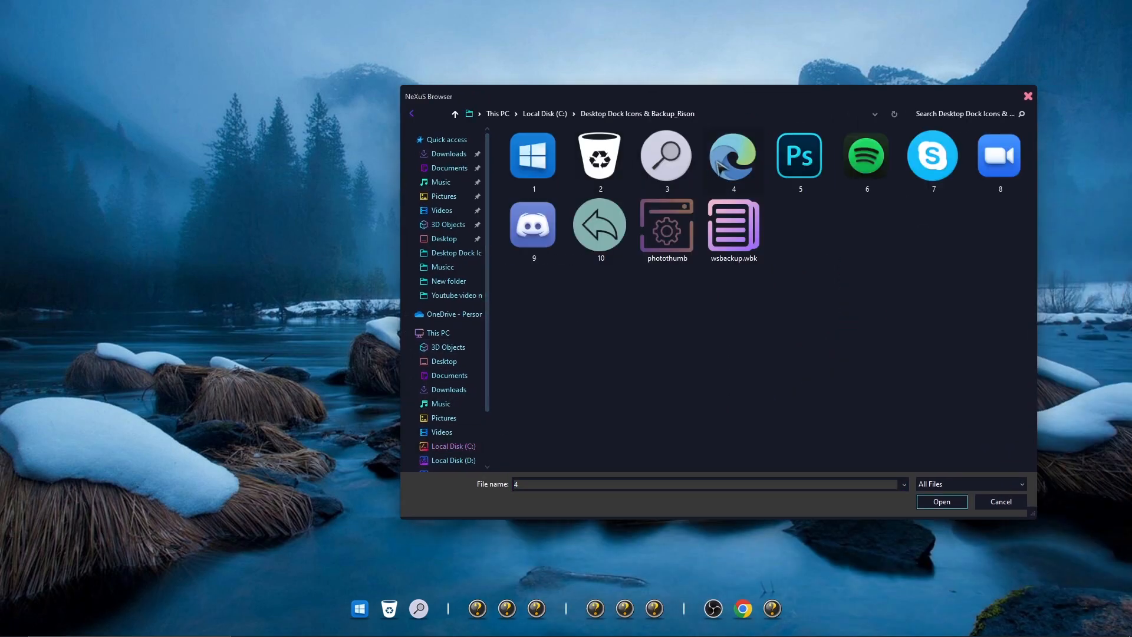
{"action": "double_click", "coordinate": [733, 154]}
{"action": "left_click", "coordinate": [790, 374]}
{"action": "left_click", "coordinate": [655, 440]}
Set the Photoshop dock item's icon to image 5 from the Desktop Dock Icons & Backup_Rison folder
{"action": "right_click", "coordinate": [477, 609]}
{"action": "left_click", "coordinate": [539, 493]}
{"action": "left_click_drag", "start_coordinate": [662, 312], "coordinate": [611, 184]}
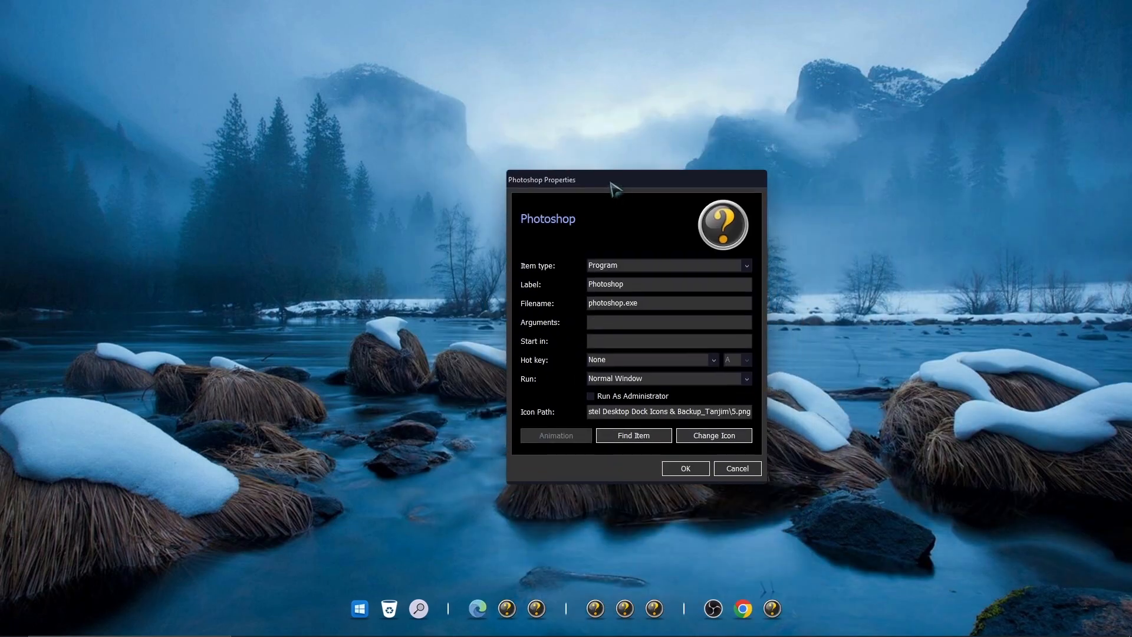
{"action": "left_click", "coordinate": [712, 435]}
{"action": "left_click_drag", "start_coordinate": [821, 336], "coordinate": [807, 264]}
{"action": "left_click", "coordinate": [857, 288]}
{"action": "left_click_drag", "start_coordinate": [823, 212], "coordinate": [791, 86]}
{"action": "left_click", "coordinate": [521, 437]}
{"action": "double_click", "coordinate": [645, 151]}
{"action": "left_click", "coordinate": [856, 154]}
{"action": "left_click", "coordinate": [987, 492]}
{"action": "left_click", "coordinate": [819, 442]}
{"action": "left_click", "coordinate": [684, 467]}
Set the Spotify dock item's icon to image 6 from the Desktop Dock Icons & Backup_Rison folder
{"action": "right_click", "coordinate": [537, 606]}
{"action": "left_click", "coordinate": [574, 492]}
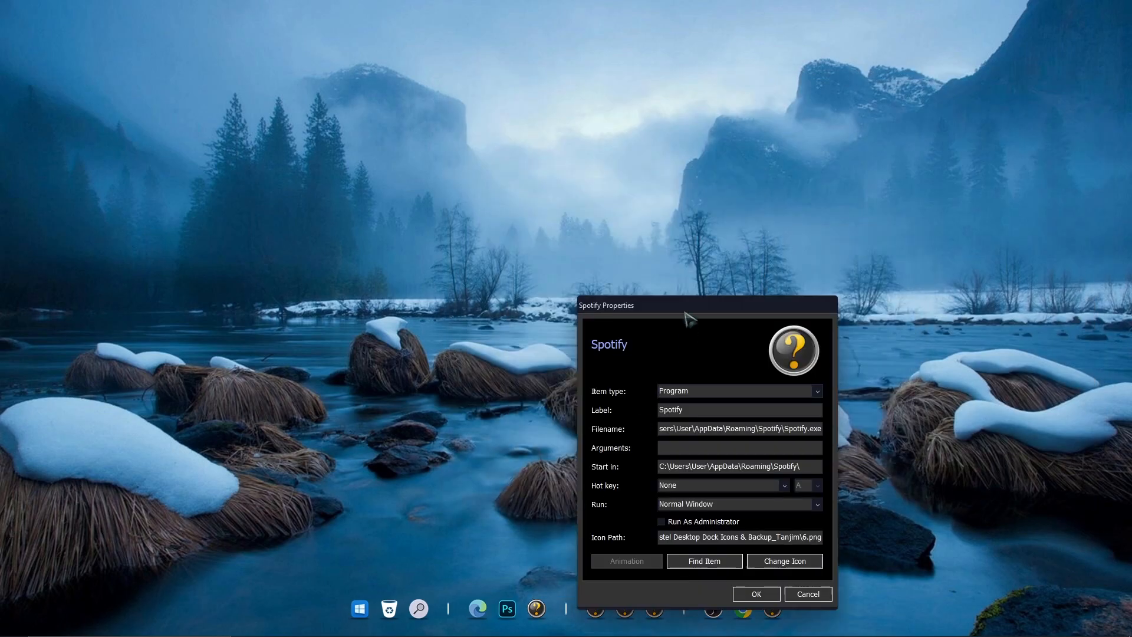
{"action": "left_click_drag", "start_coordinate": [655, 310], "coordinate": [636, 144]}
{"action": "left_click", "coordinate": [750, 396]}
{"action": "left_click_drag", "start_coordinate": [819, 294], "coordinate": [787, 143]}
{"action": "left_click", "coordinate": [897, 210]}
{"action": "left_click", "coordinate": [498, 453]}
{"action": "double_click", "coordinate": [593, 169]}
{"action": "left_click", "coordinate": [907, 171]}
{"action": "left_click", "coordinate": [985, 508]}
{"action": "left_click", "coordinate": [874, 382]}
{"action": "left_click", "coordinate": [725, 432]}
Set the Skype dock item's icon to image 7 from the Desktop Dock Icons & Backup_Rison folder
{"action": "right_click", "coordinate": [596, 608]}
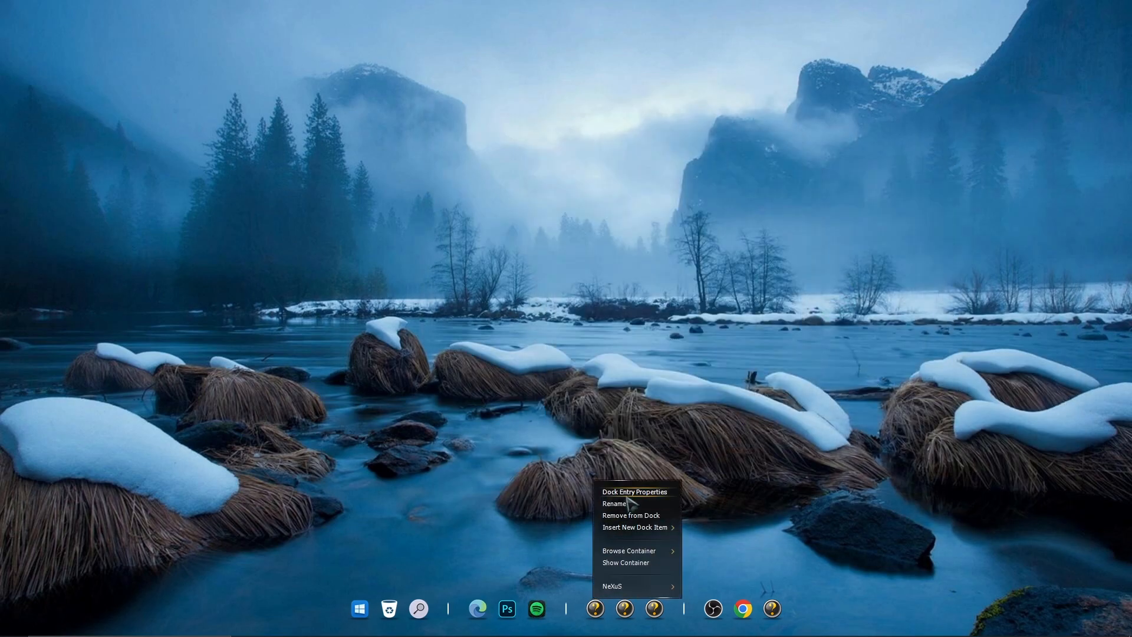
{"action": "left_click", "coordinate": [632, 488]}
{"action": "left_click_drag", "start_coordinate": [698, 301], "coordinate": [698, 183]}
{"action": "left_click", "coordinate": [812, 434]}
{"action": "left_click", "coordinate": [905, 361]}
{"action": "left_click", "coordinate": [488, 462]}
{"action": "double_click", "coordinate": [567, 179]}
{"action": "left_click", "coordinate": [948, 191]}
{"action": "left_click", "coordinate": [976, 519]}
{"action": "left_click", "coordinate": [952, 537]}
{"action": "left_click", "coordinate": [787, 466]}
Set the Zoom dock item's icon to image 8 from the Desktop Dock Icons & Backup_Rison folder
{"action": "right_click", "coordinate": [625, 608]}
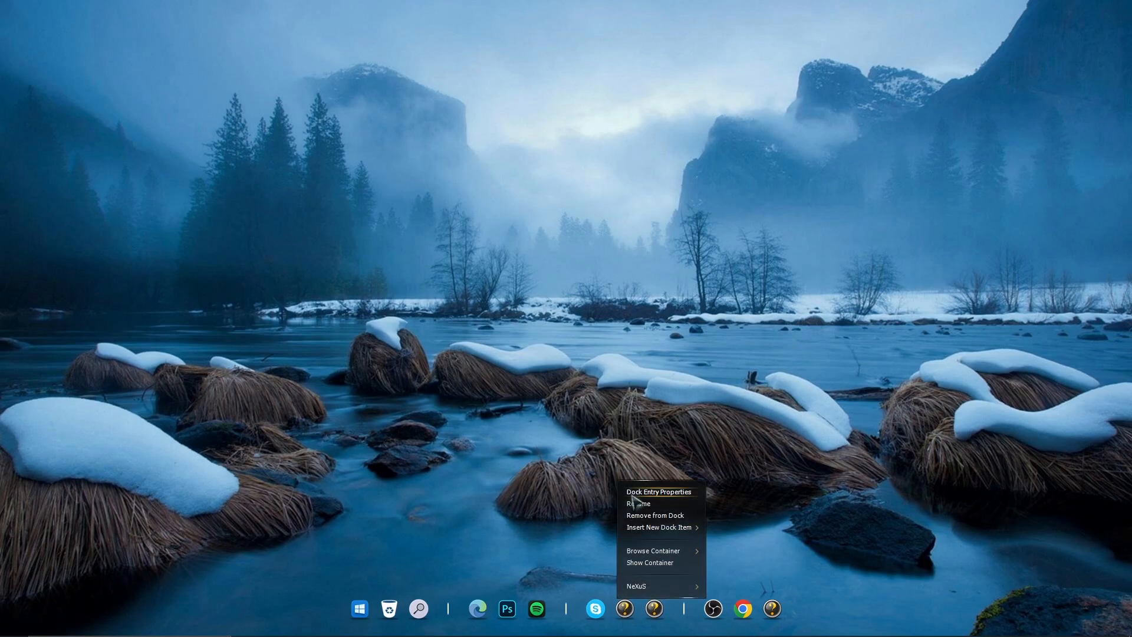
{"action": "left_click", "coordinate": [633, 489]}
{"action": "left_click_drag", "start_coordinate": [716, 312], "coordinate": [624, 182]}
{"action": "left_click", "coordinate": [744, 426]}
{"action": "left_click", "coordinate": [905, 351]}
{"action": "left_click_drag", "start_coordinate": [809, 213], "coordinate": [722, 124]}
{"action": "left_click", "coordinate": [460, 473]}
{"action": "double_click", "coordinate": [564, 189]}
{"action": "left_click", "coordinate": [1003, 185]}
{"action": "left_click", "coordinate": [942, 528]}
{"action": "left_click", "coordinate": [877, 420]}
{"action": "left_click", "coordinate": [706, 459]}
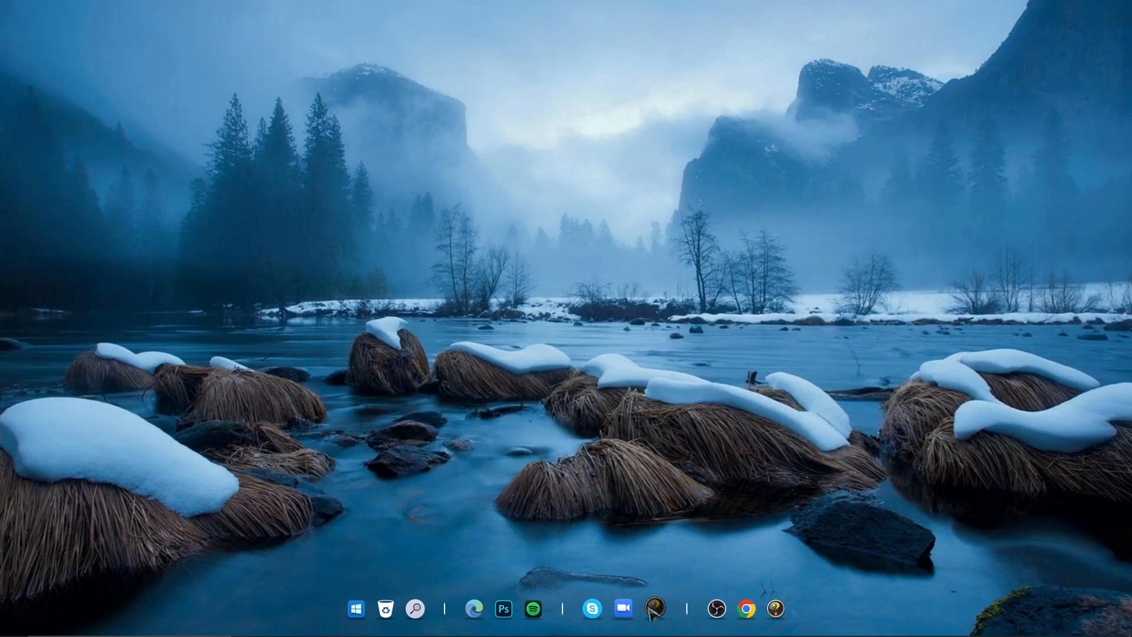
Set the Discord dock item's icon to image 9 from the Desktop Dock Icons & Backup_Rison folder
{"action": "right_click", "coordinate": [655, 608]}
{"action": "left_click", "coordinate": [662, 490]}
{"action": "left_click", "coordinate": [883, 561]}
{"action": "left_click", "coordinate": [965, 258]}
{"action": "left_click_drag", "start_coordinate": [853, 215], "coordinate": [760, 119]}
{"action": "left_click", "coordinate": [450, 463]}
{"action": "double_click", "coordinate": [551, 176]}
{"action": "left_click", "coordinate": [528, 256]}
{"action": "left_click", "coordinate": [936, 518]}
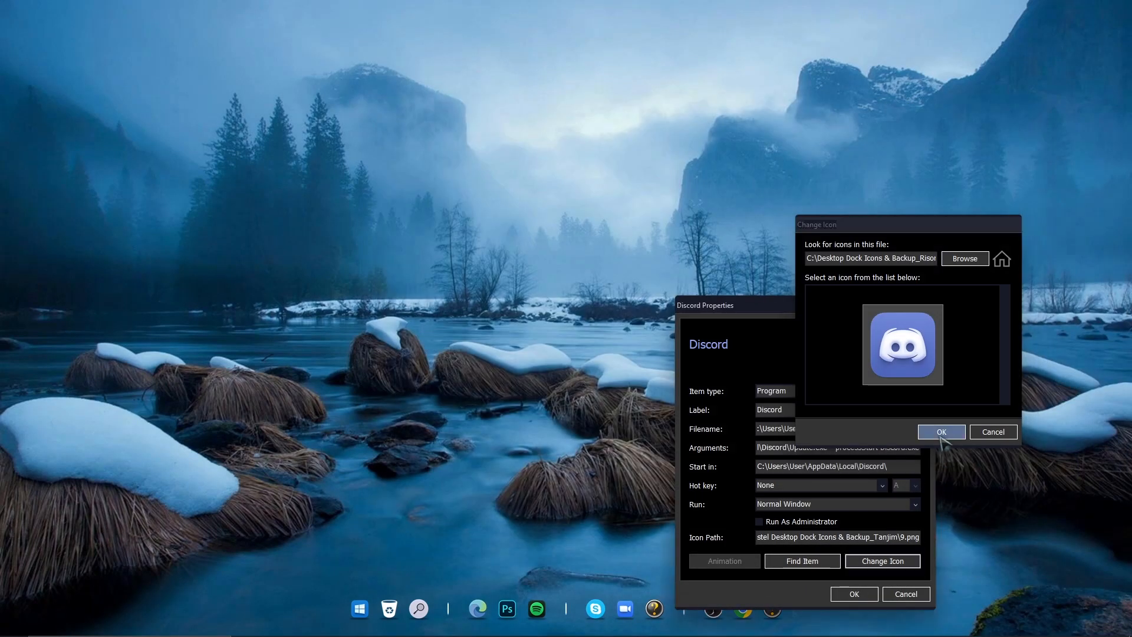
{"action": "left_click", "coordinate": [938, 433]}
{"action": "left_click", "coordinate": [854, 594]}
Set the System Tray Expand Button's icon to image 10 from the Desktop Dock Icons & Backup_Rison folder
{"action": "right_click", "coordinate": [772, 608]}
{"action": "left_click", "coordinate": [784, 560]}
{"action": "left_click", "coordinate": [806, 436]}
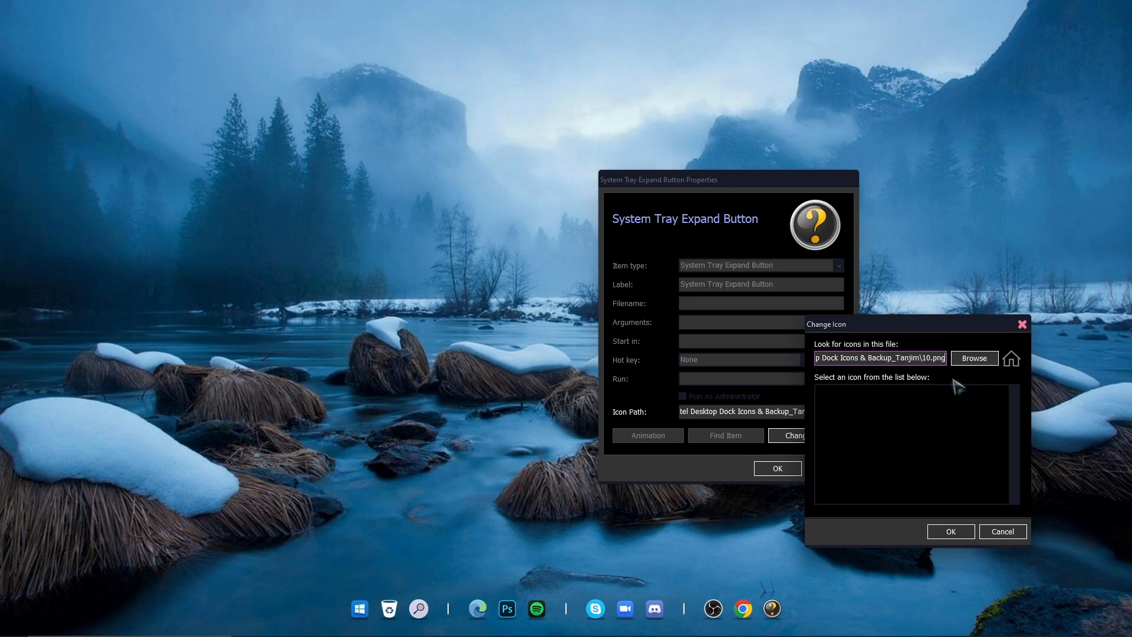
{"action": "left_click", "coordinate": [972, 358]}
{"action": "left_click", "coordinate": [549, 562]}
{"action": "double_click", "coordinate": [633, 278]}
{"action": "left_click", "coordinate": [687, 339]}
{"action": "left_click", "coordinate": [1032, 616]}
{"action": "left_click", "coordinate": [937, 434]}
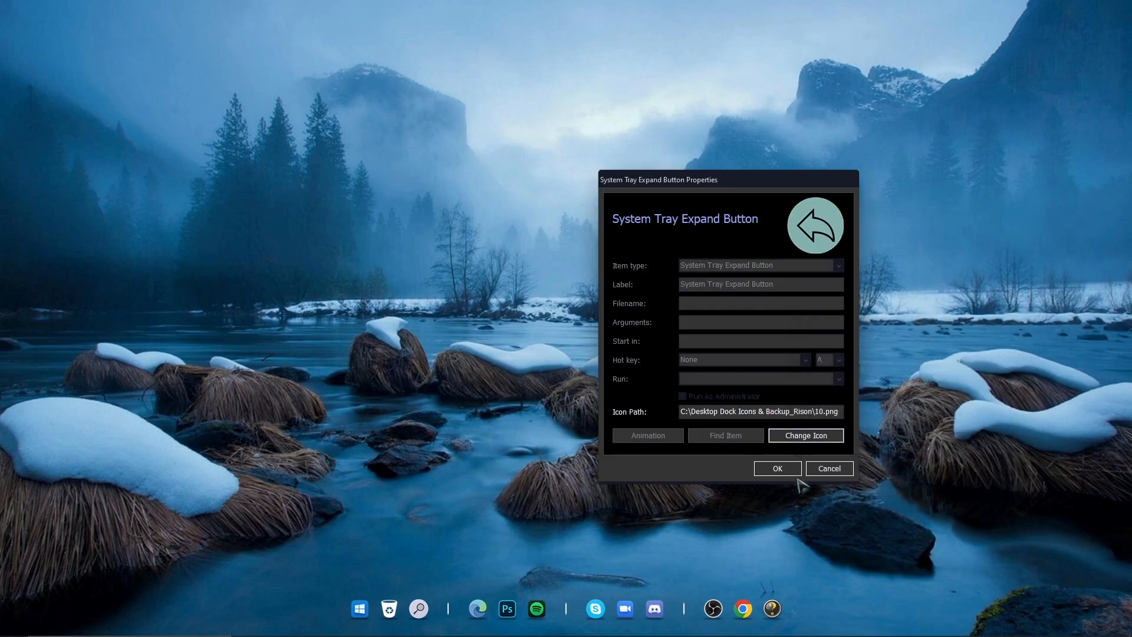
{"action": "left_click", "coordinate": [779, 469]}
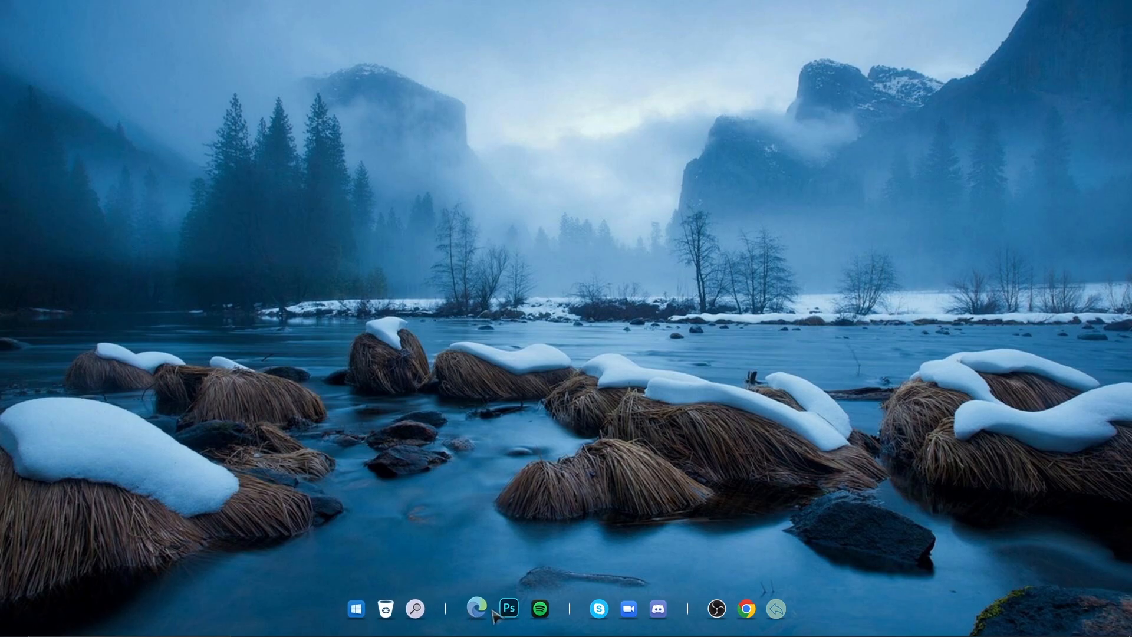
Open the Desktop Theme Folder_Rison folder in Downloads and switch its view to large icons
{"action": "right_click", "coordinate": [575, 321]}
{"action": "left_click", "coordinate": [616, 360]}
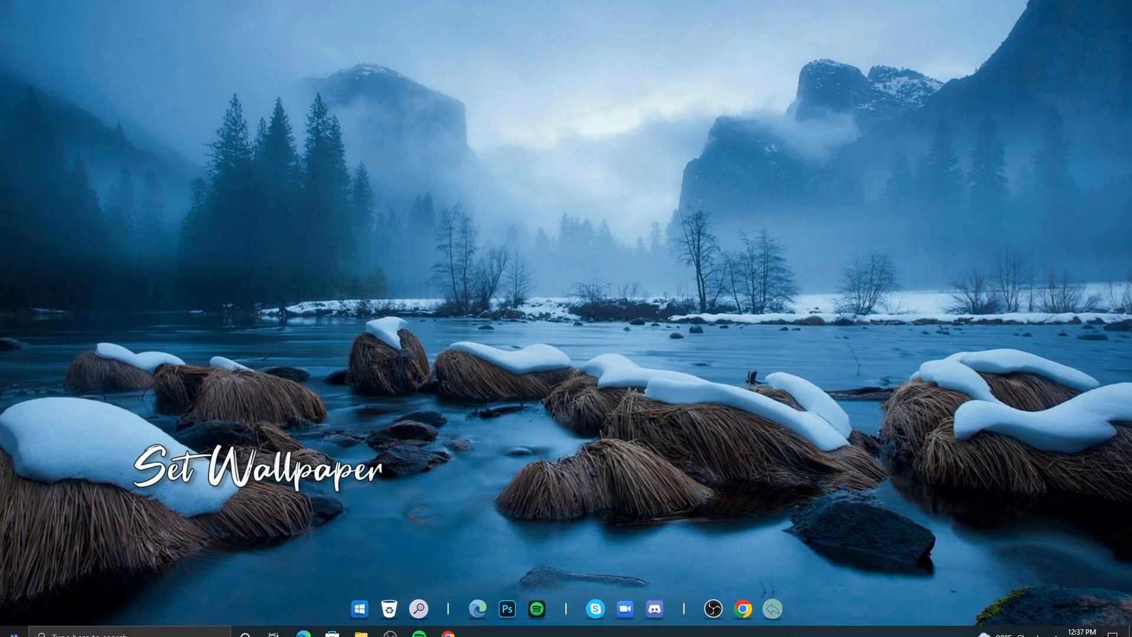
{"action": "left_click", "coordinate": [360, 625]}
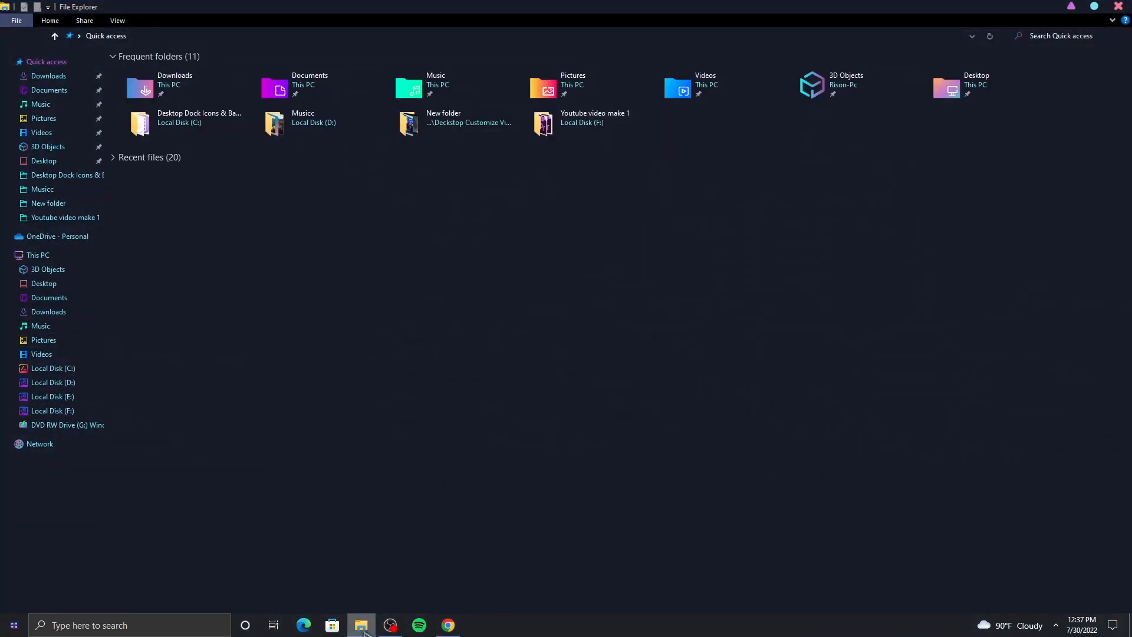
{"action": "left_click", "coordinate": [53, 77]}
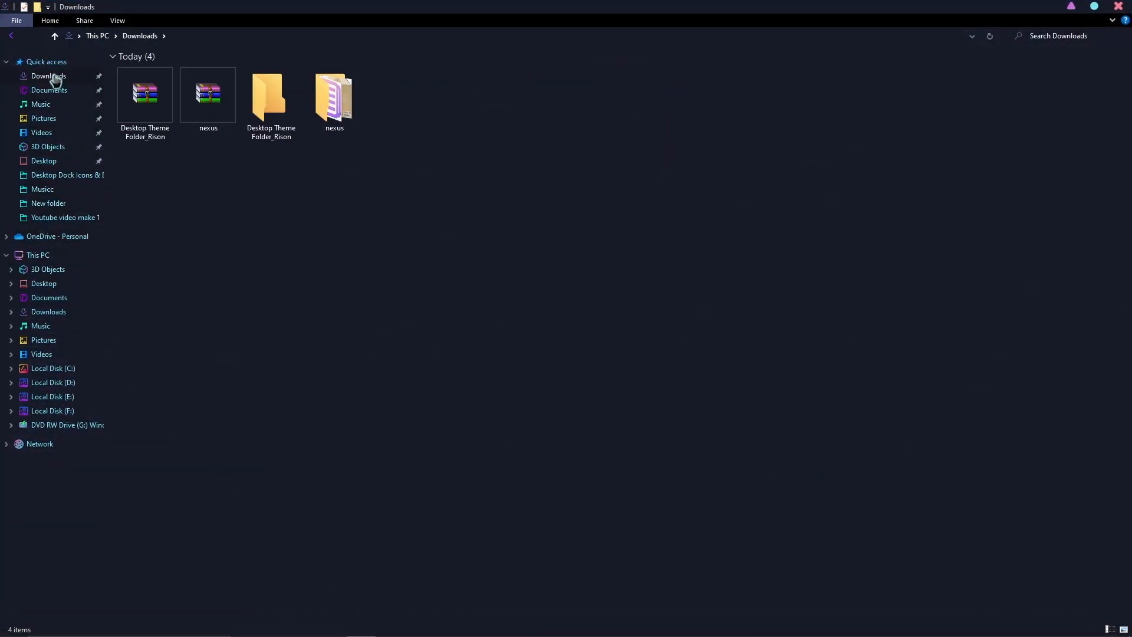
{"action": "double_click", "coordinate": [264, 112]}
{"action": "right_click", "coordinate": [264, 113]}
{"action": "mouse_move", "coordinate": [342, 120]}
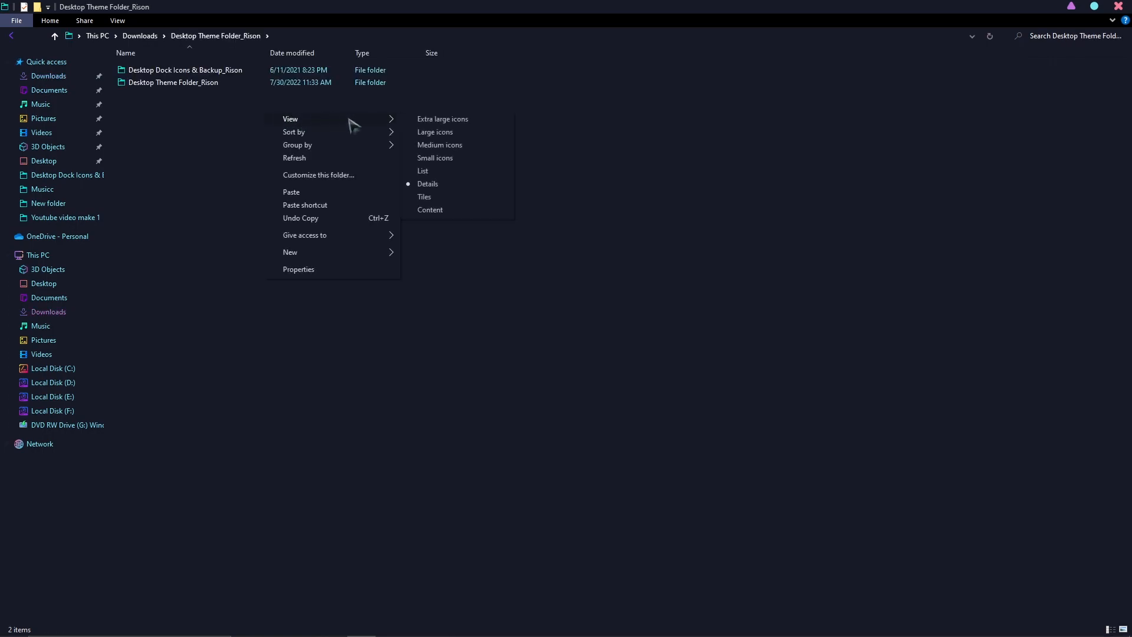
{"action": "left_click", "coordinate": [421, 132]}
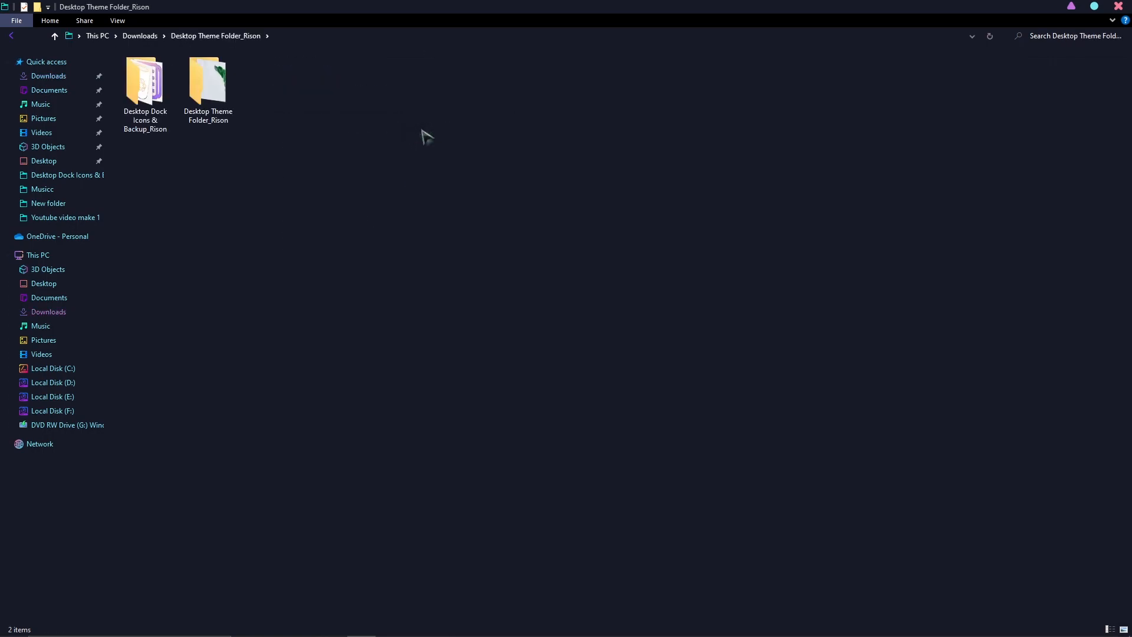
Set the Wallpaper image from the inner Desktop Theme Folder_Rison folder as the desktop background and close the window
{"action": "double_click", "coordinate": [229, 112]}
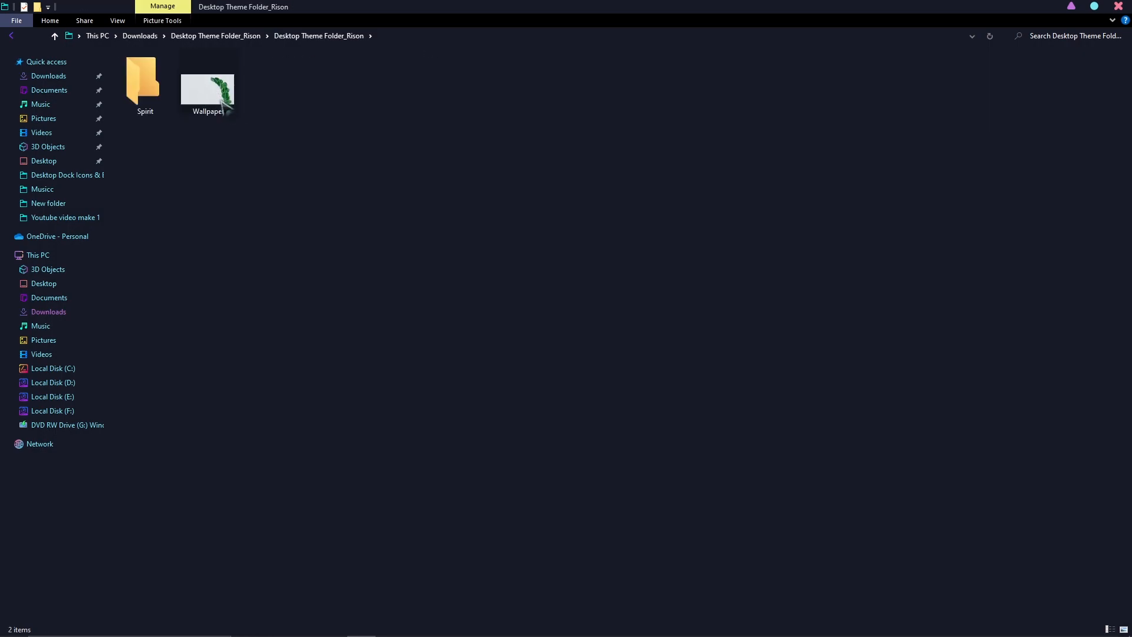
{"action": "right_click", "coordinate": [223, 92]}
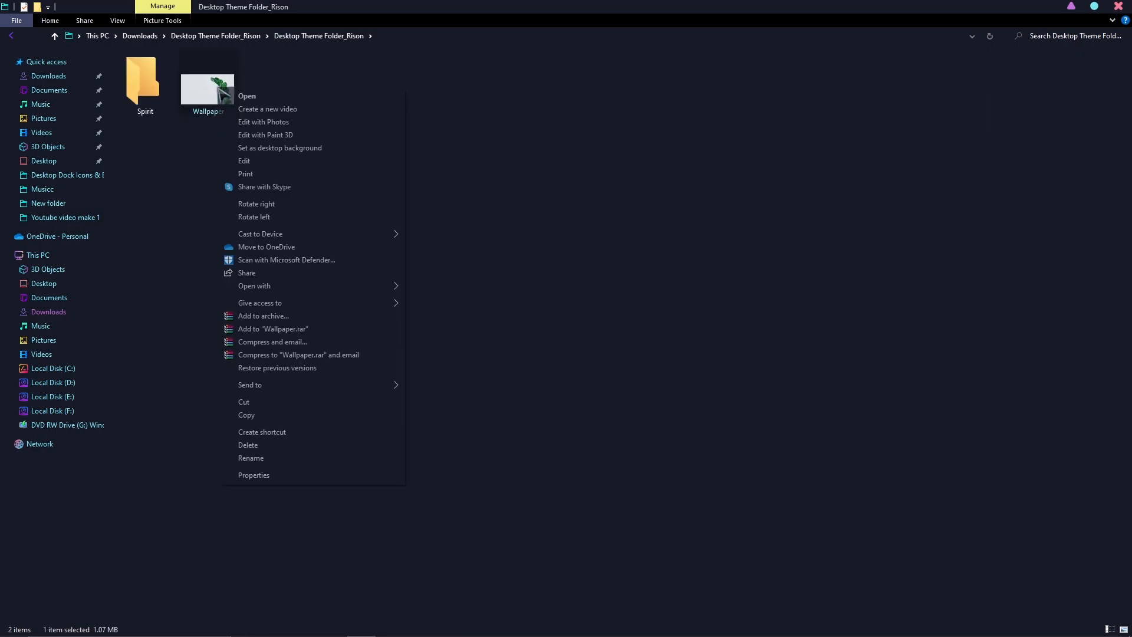
{"action": "left_click", "coordinate": [259, 148]}
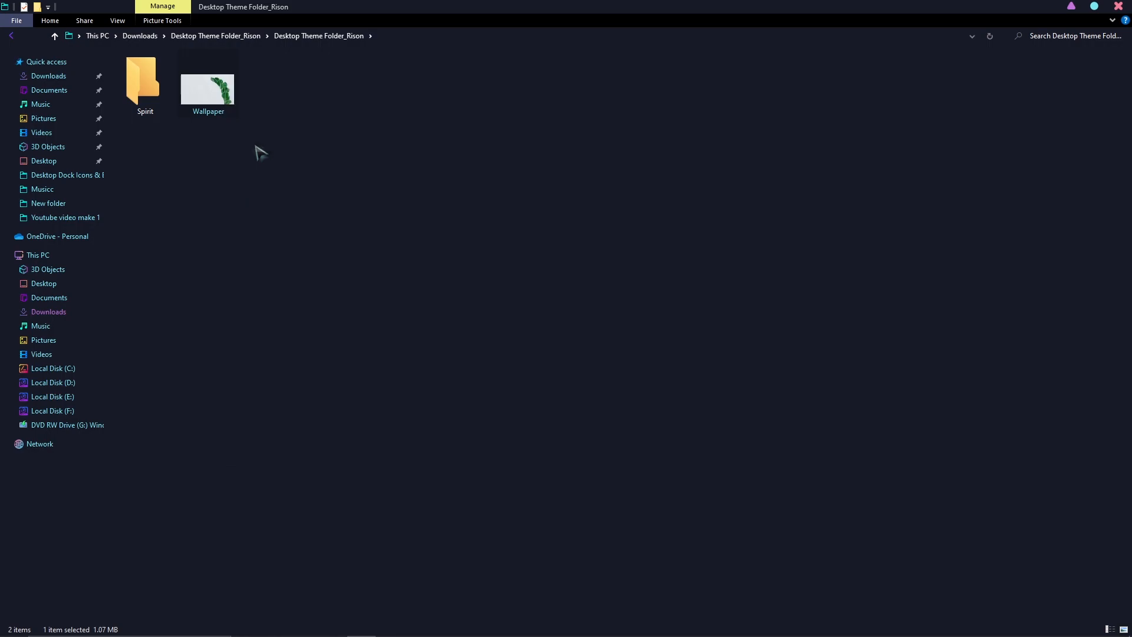
{"action": "left_click", "coordinate": [1118, 6]}
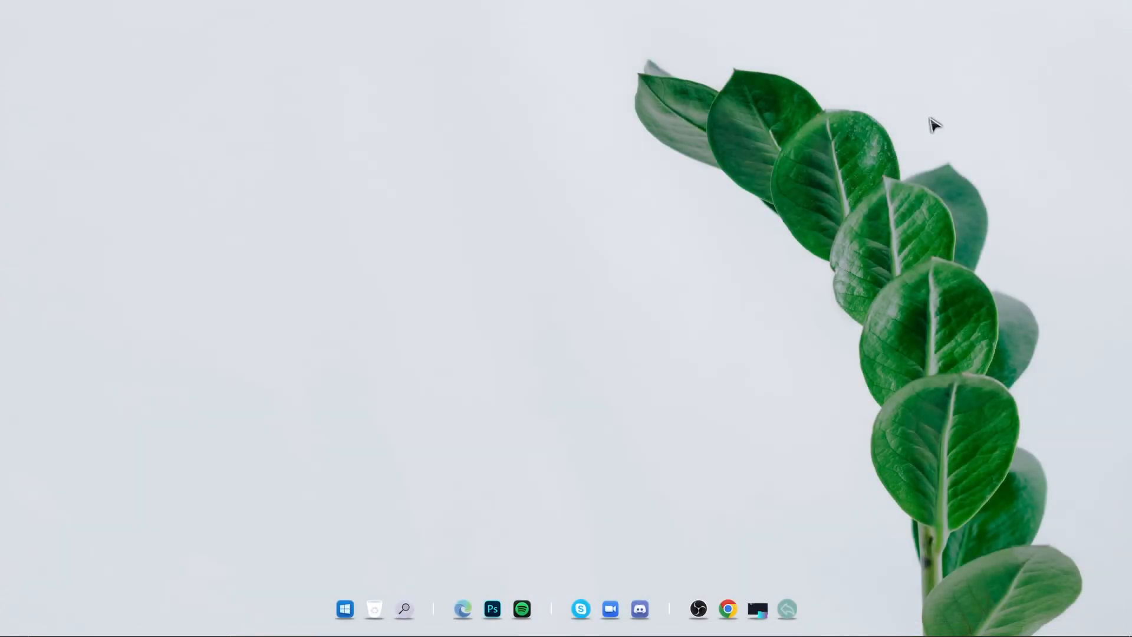
Download Rainmeter 4.5.13 from rainmeter.net in Chrome and open the downloaded installer
{"action": "right_click", "coordinate": [543, 212]}
{"action": "left_click", "coordinate": [575, 249]}
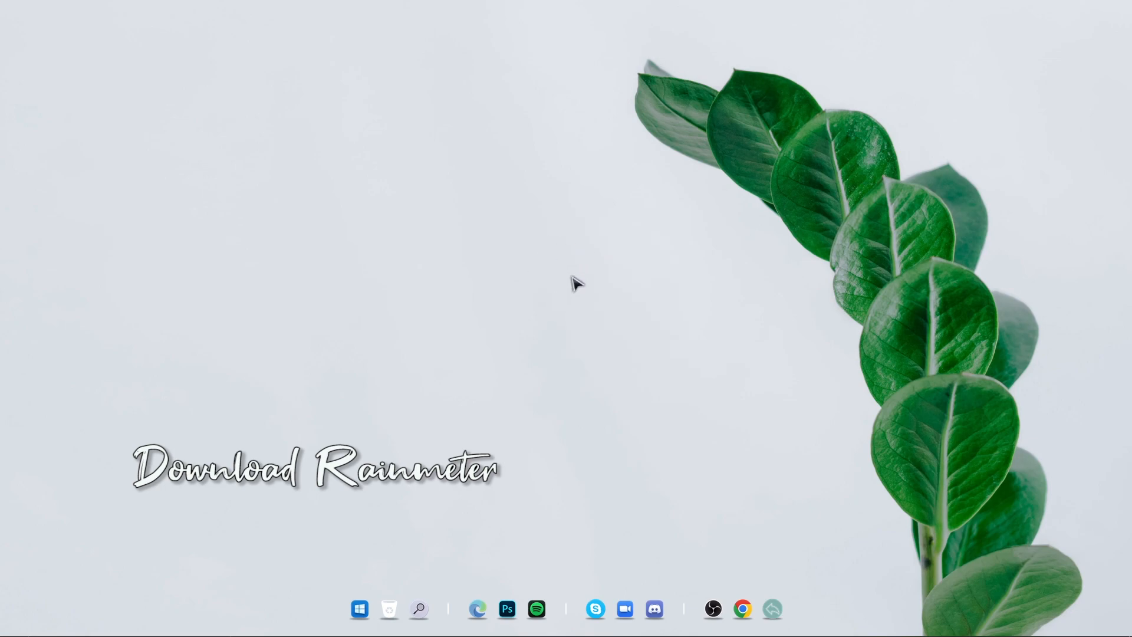
{"action": "left_click", "coordinate": [744, 608]}
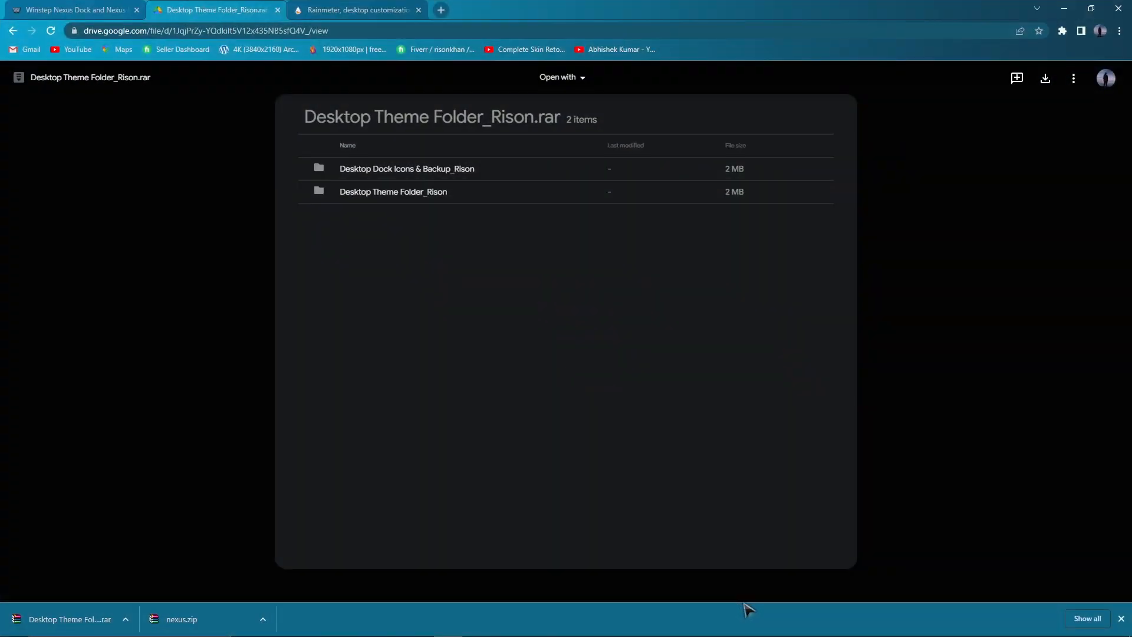
{"action": "left_click", "coordinate": [353, 10]}
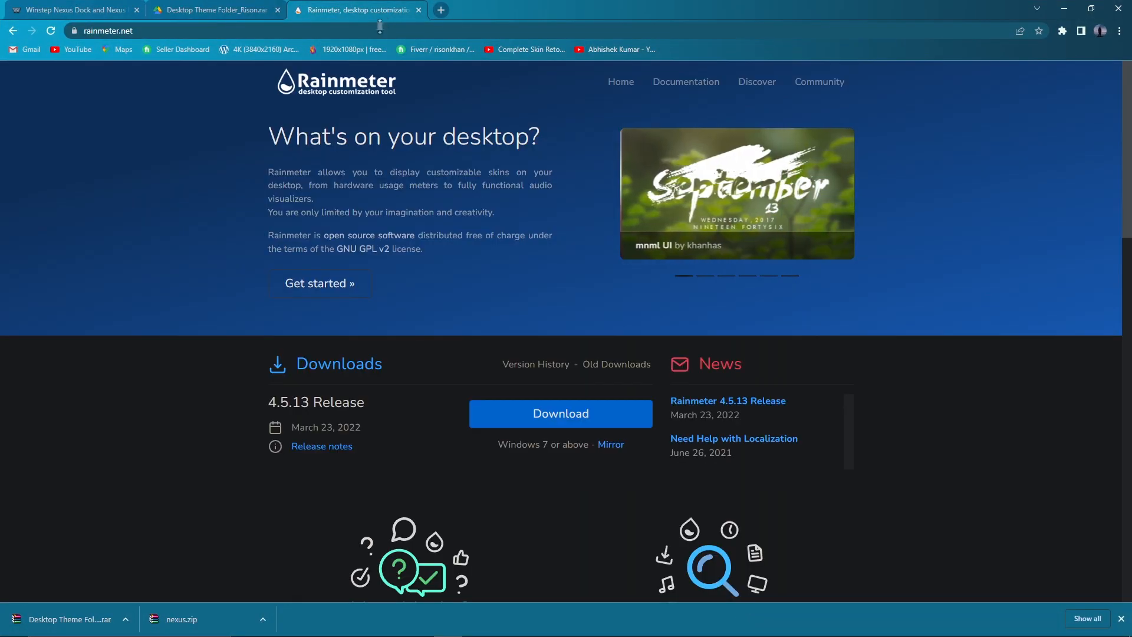
{"action": "left_click", "coordinate": [567, 420]}
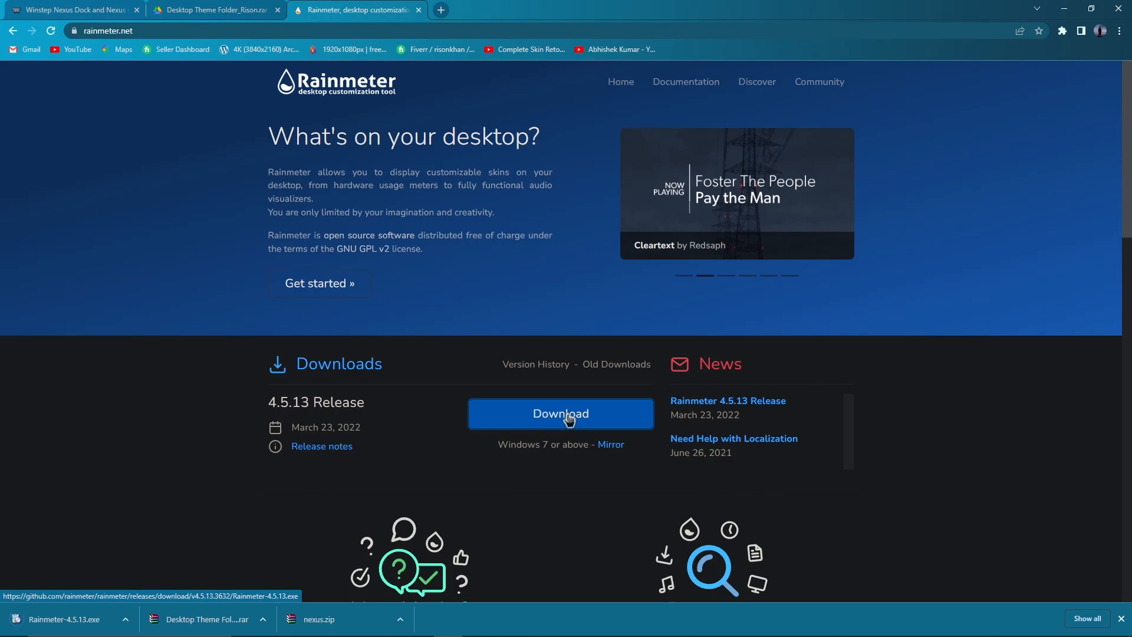
{"action": "left_click", "coordinate": [126, 619]}
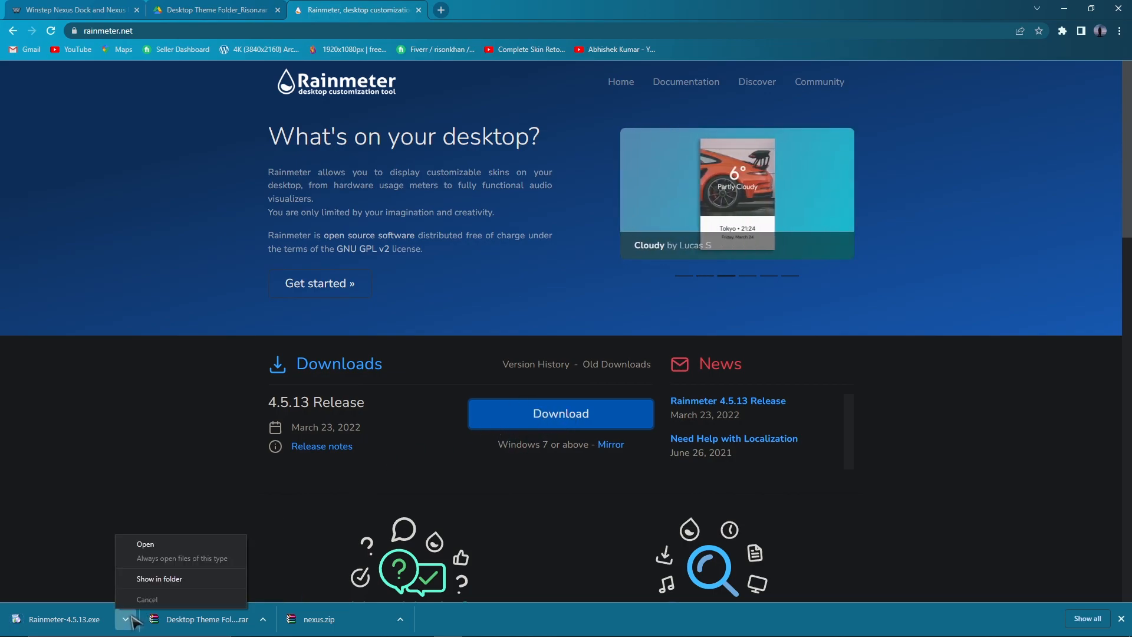
{"action": "left_click", "coordinate": [174, 554]}
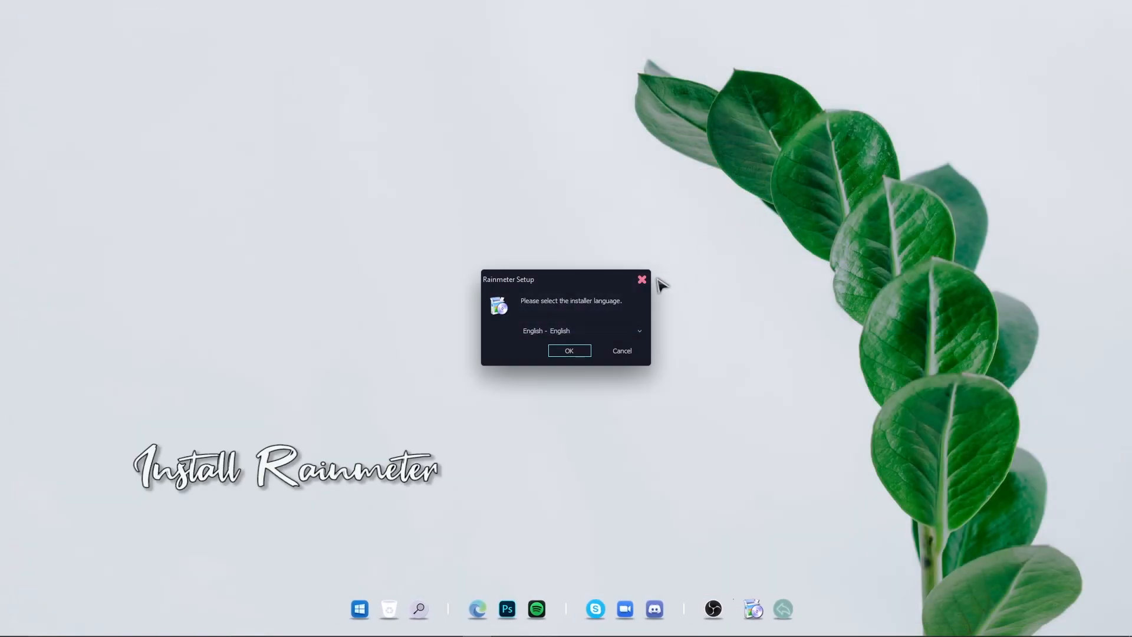
Install Rainmeter in English with the standard installation
{"action": "left_click", "coordinate": [579, 352]}
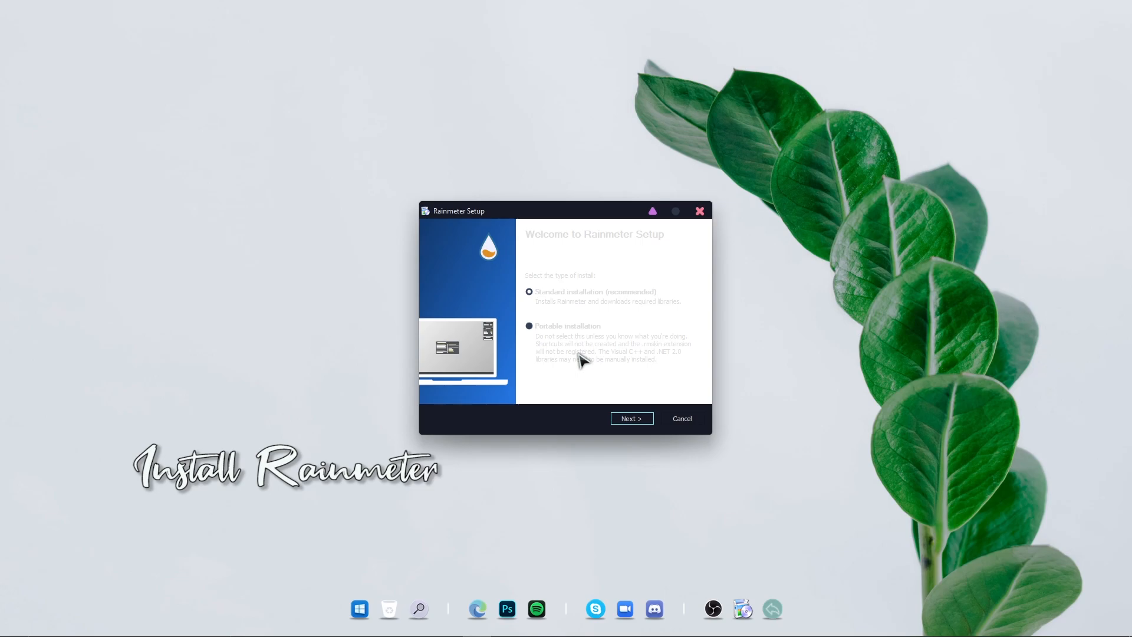
{"action": "left_click", "coordinate": [635, 419]}
{"action": "left_click", "coordinate": [636, 419]}
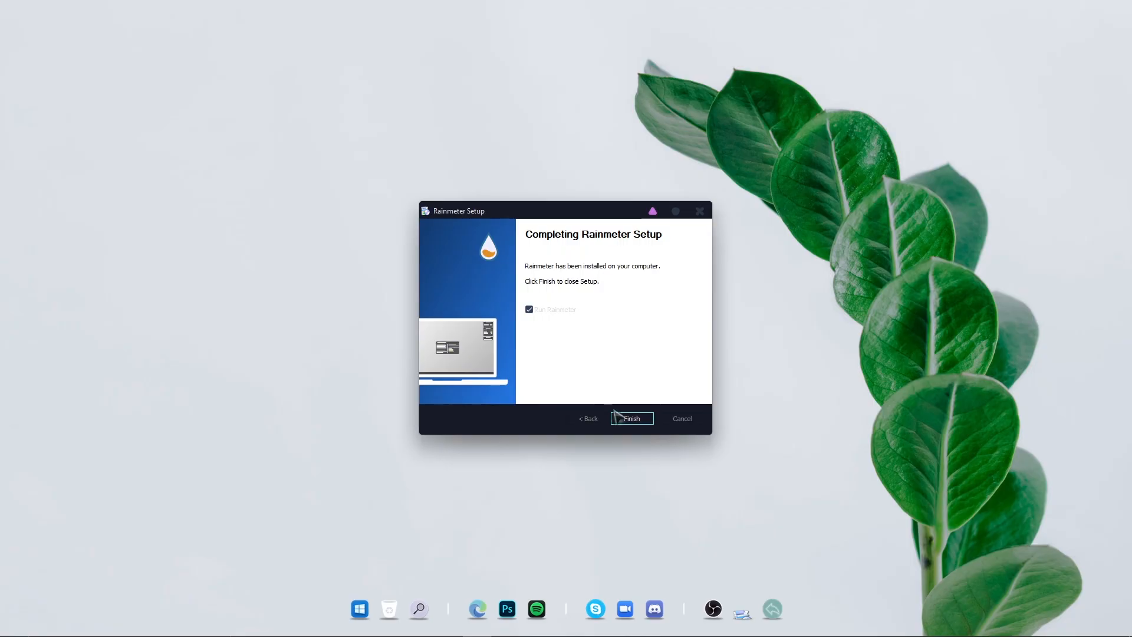
{"action": "left_click", "coordinate": [633, 418]}
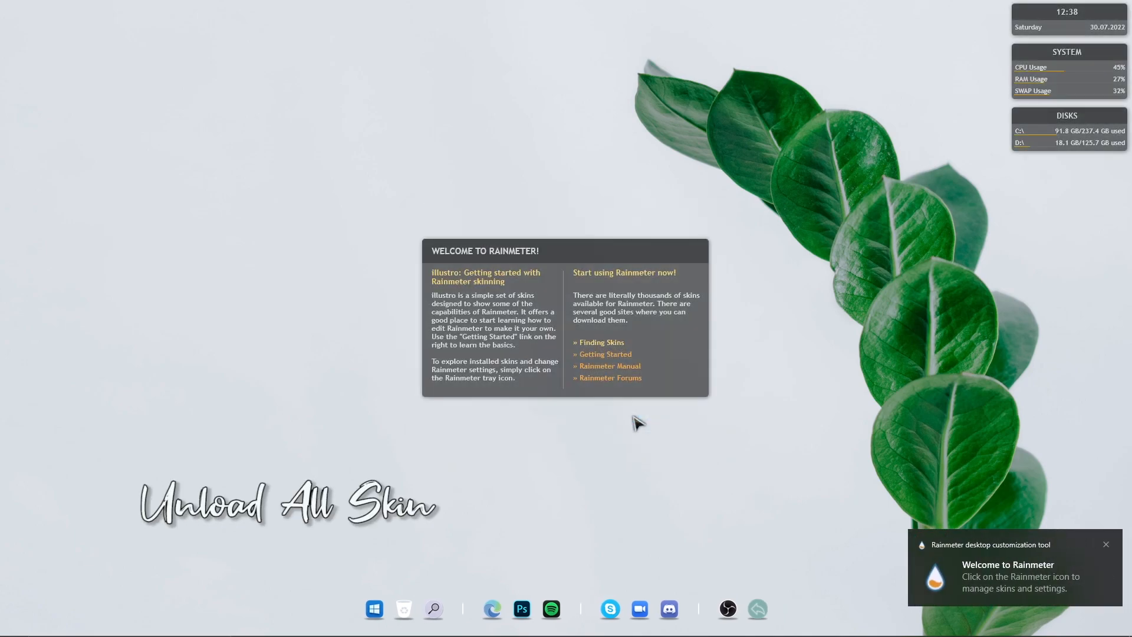
Unload the default Rainmeter Welcome, Clock, System and Disk skins from the desktop
{"action": "right_click", "coordinate": [590, 307]}
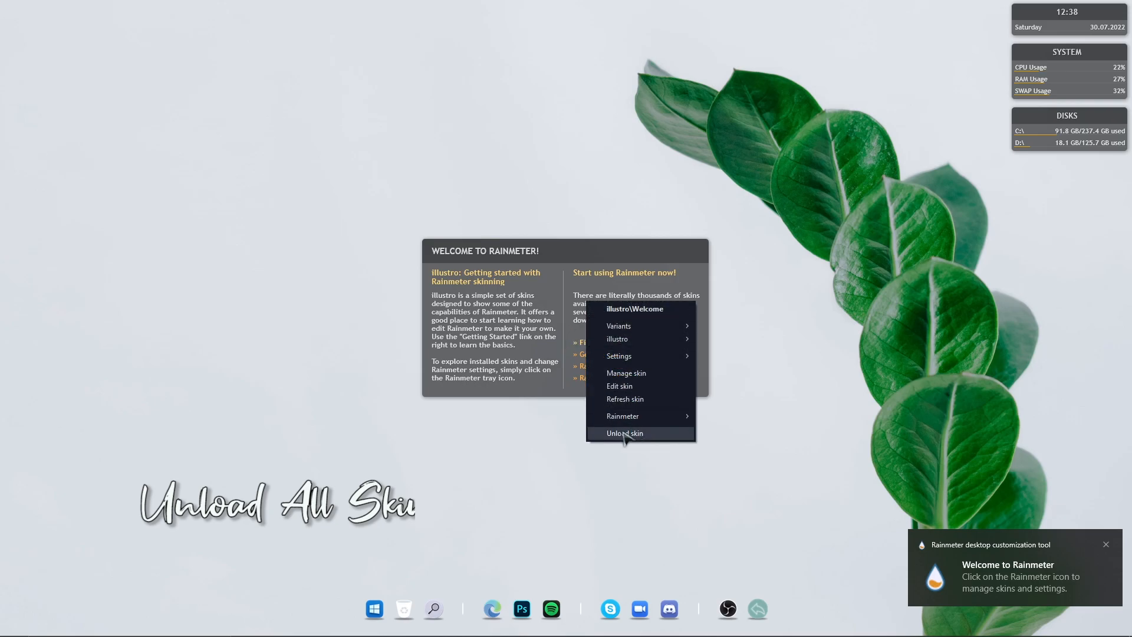
{"action": "left_click", "coordinate": [622, 433]}
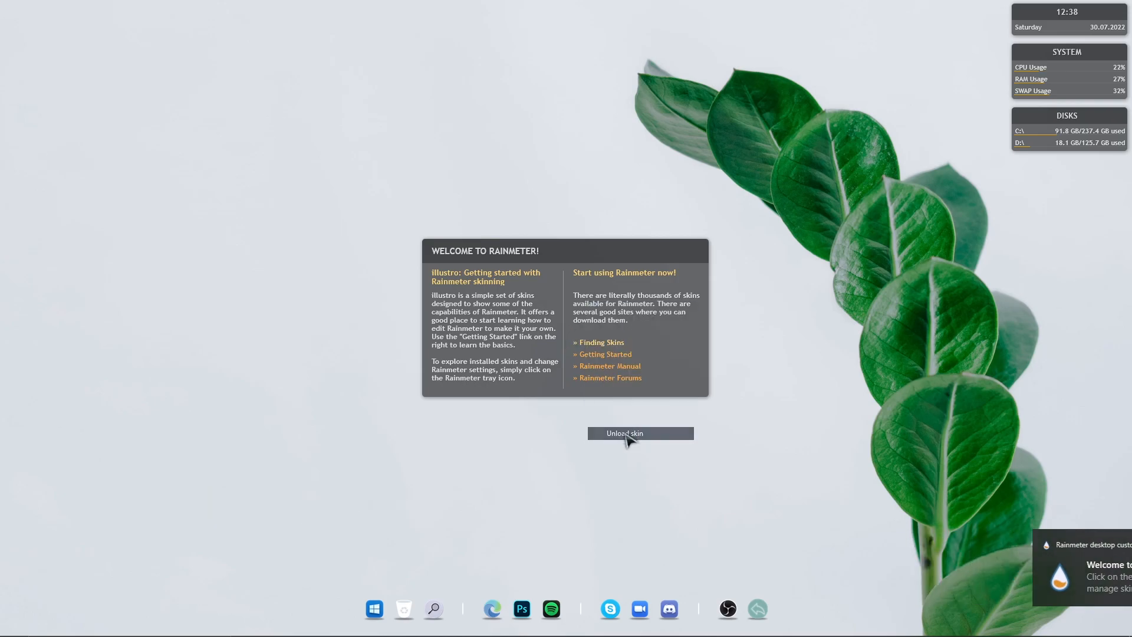
{"action": "right_click", "coordinate": [1058, 30]}
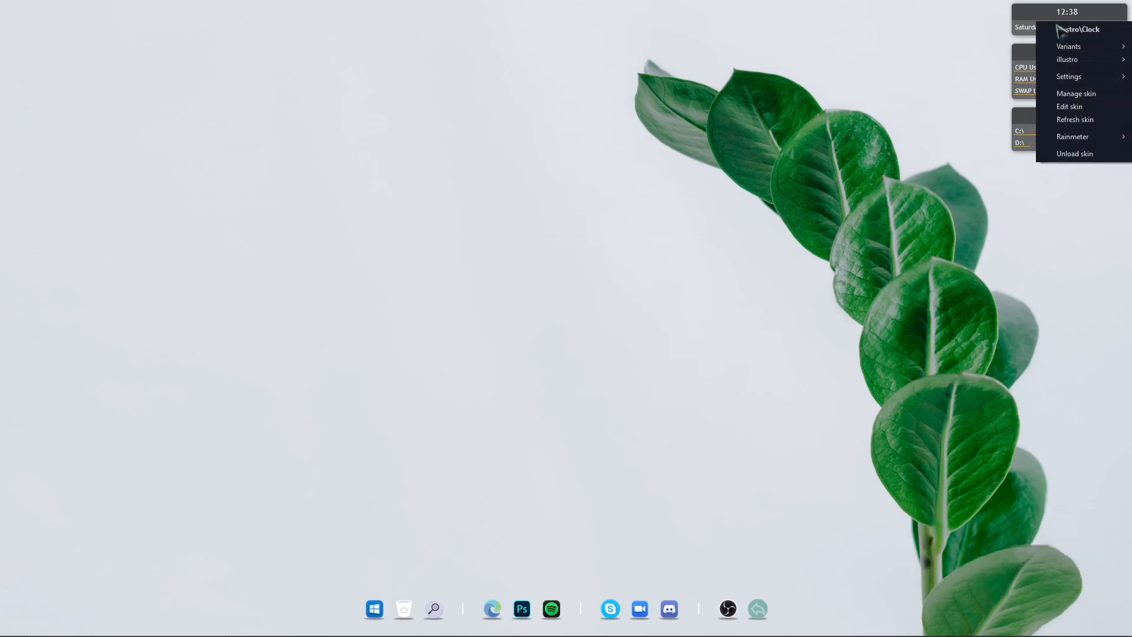
{"action": "left_click", "coordinate": [1072, 154]}
{"action": "right_click", "coordinate": [1047, 81]}
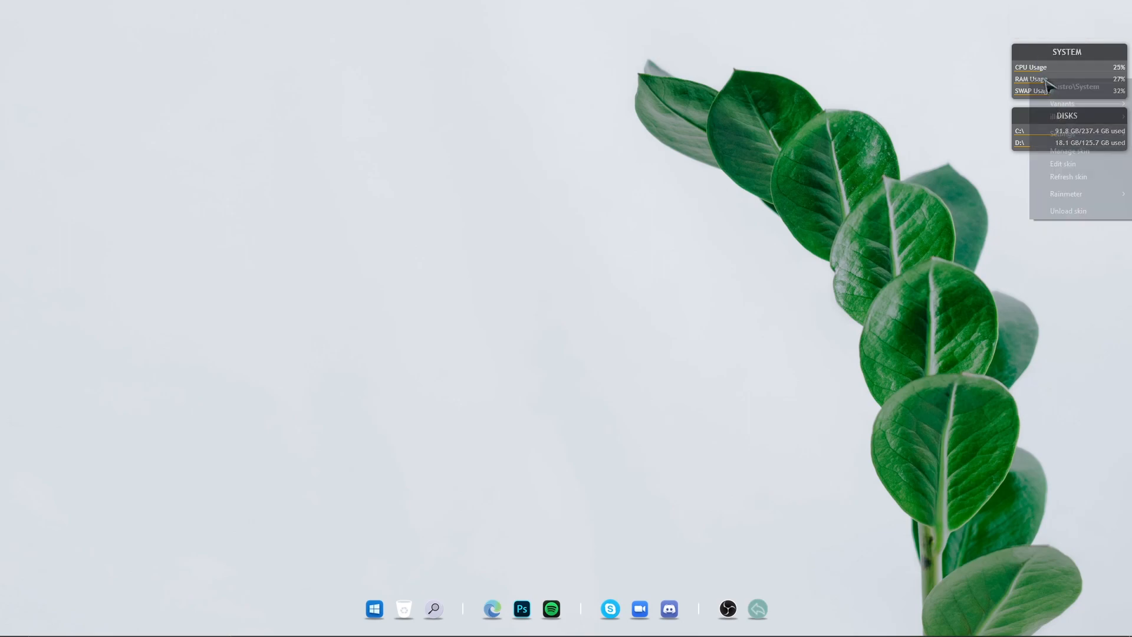
{"action": "left_click", "coordinate": [1061, 214]}
{"action": "right_click", "coordinate": [1055, 136]}
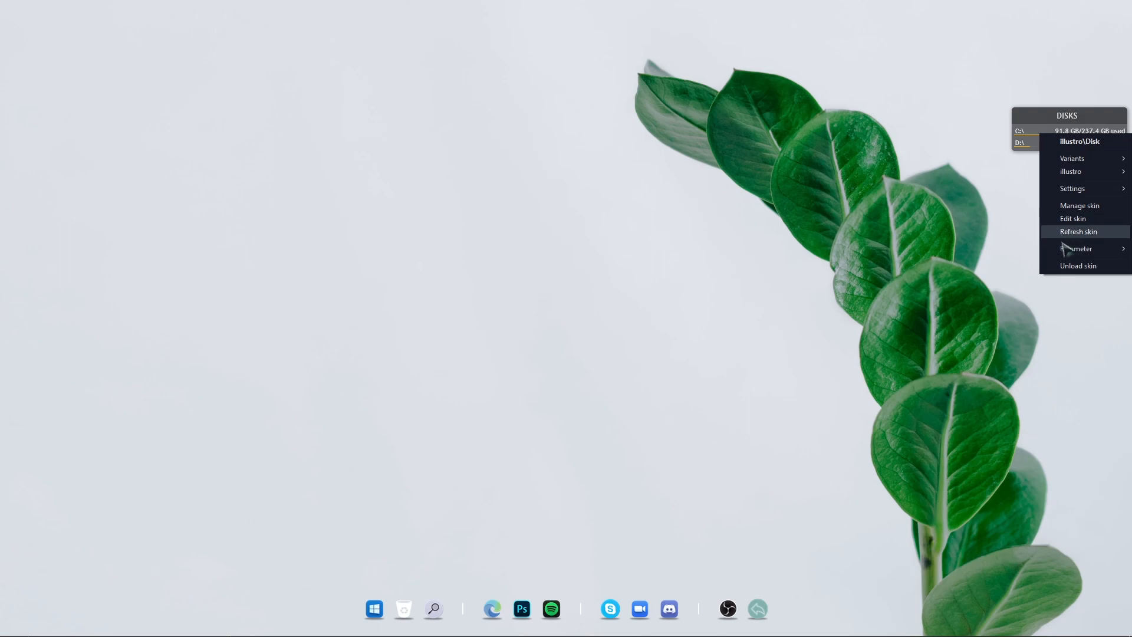
{"action": "left_click", "coordinate": [1064, 268]}
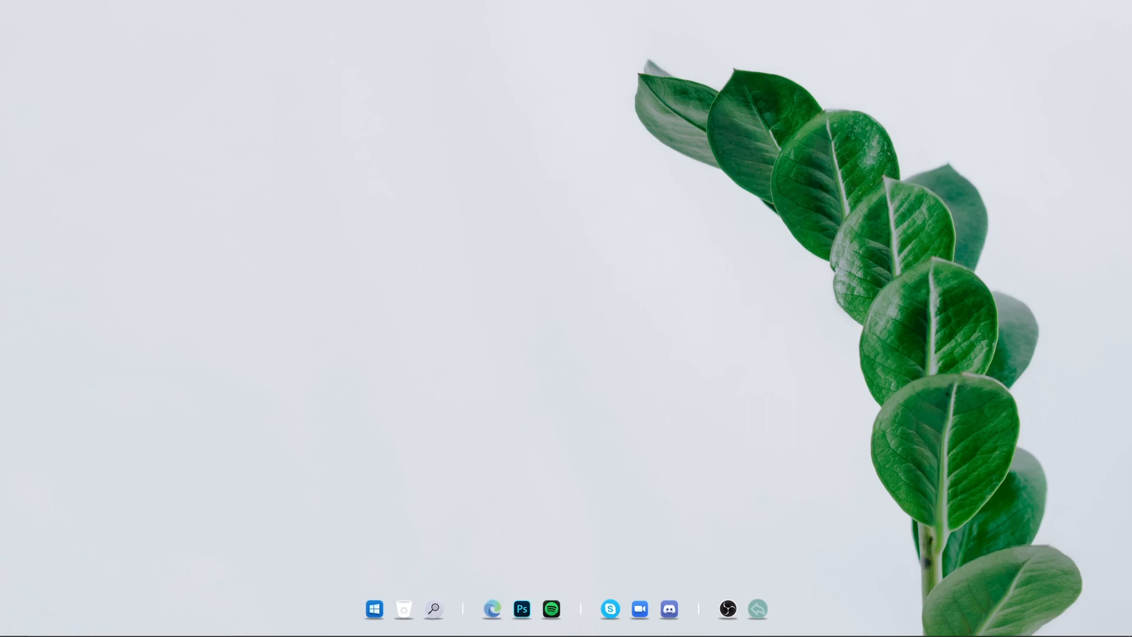
Copy the Spirit folder from Downloads > Desktop Theme Folder_Rison > Desktop Theme Folder_Rison
{"action": "left_click", "coordinate": [360, 625]}
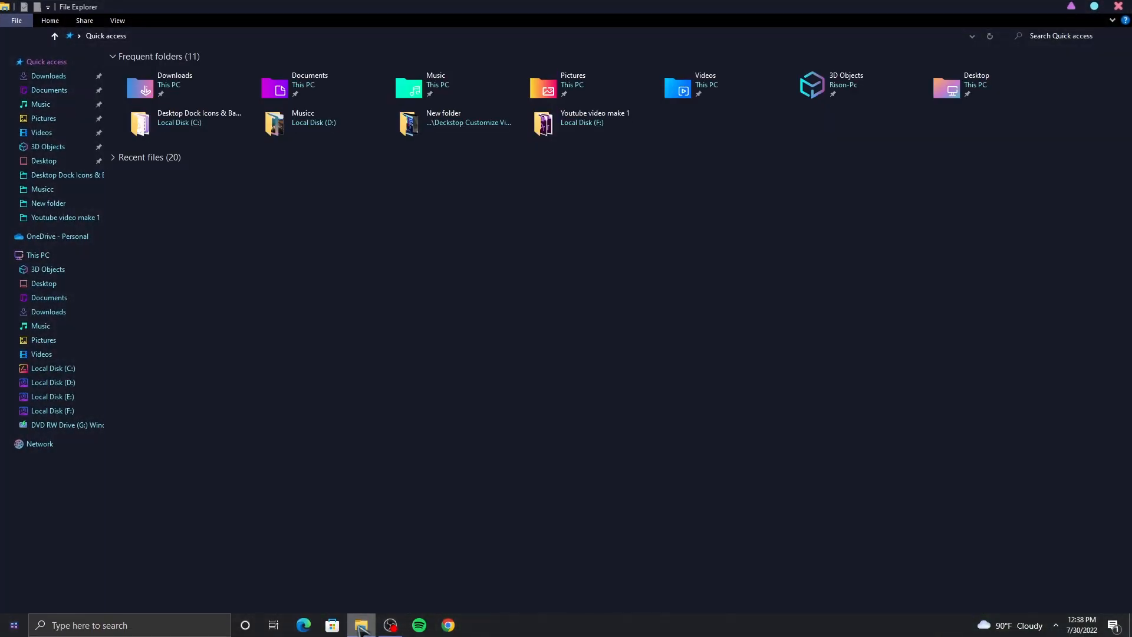
{"action": "left_click", "coordinate": [52, 77]}
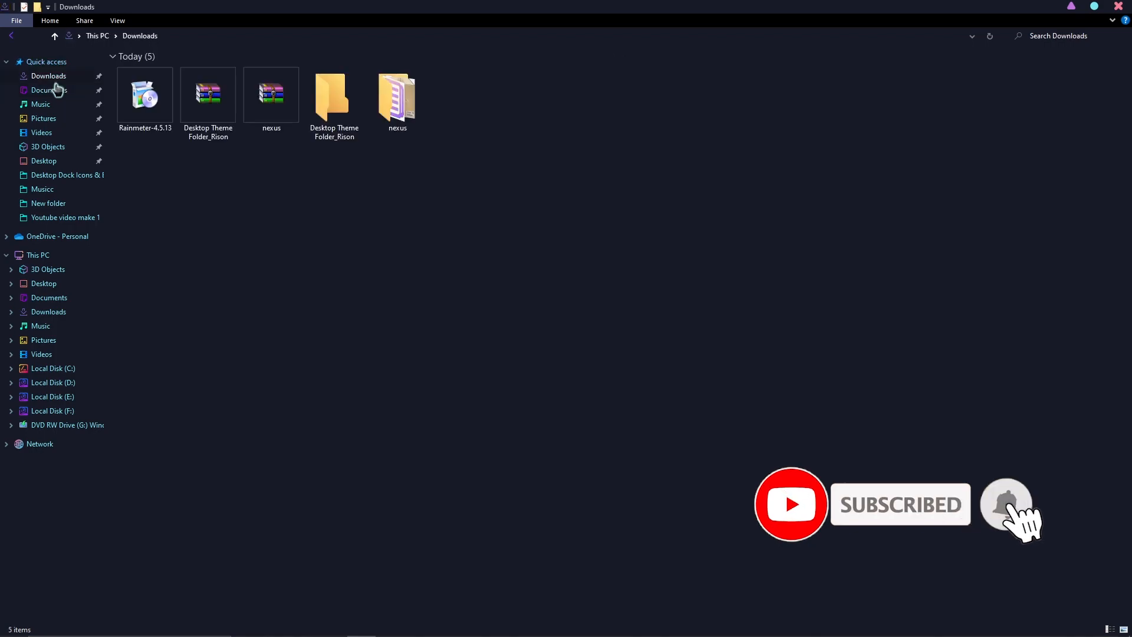
{"action": "double_click", "coordinate": [331, 112]}
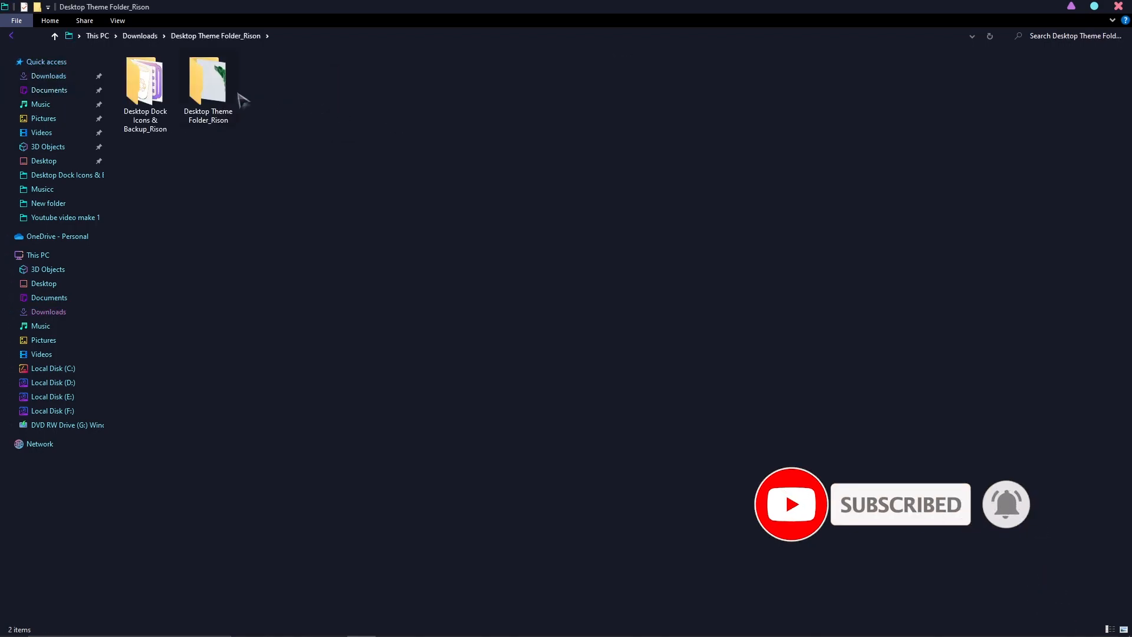
{"action": "double_click", "coordinate": [208, 88]}
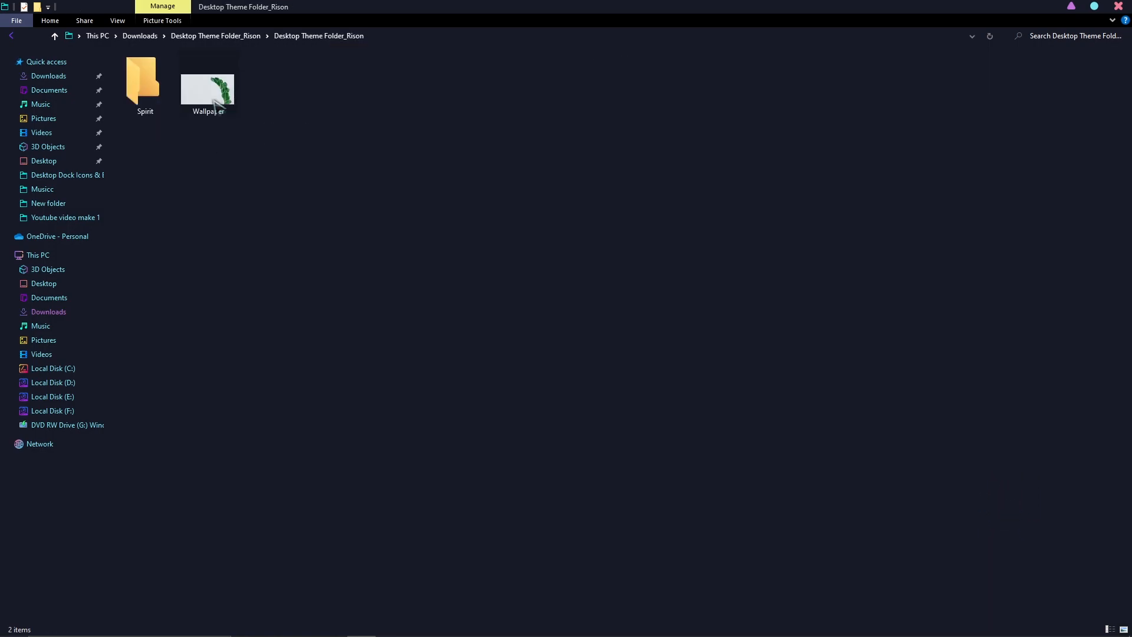
{"action": "right_click", "coordinate": [151, 86]}
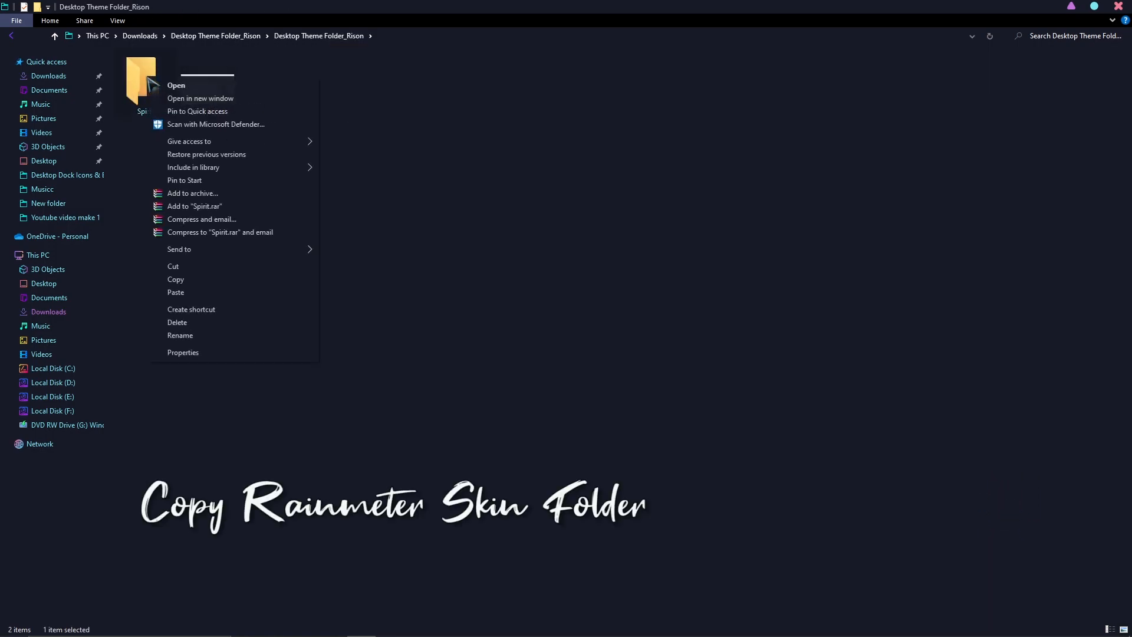
{"action": "left_click", "coordinate": [177, 279]}
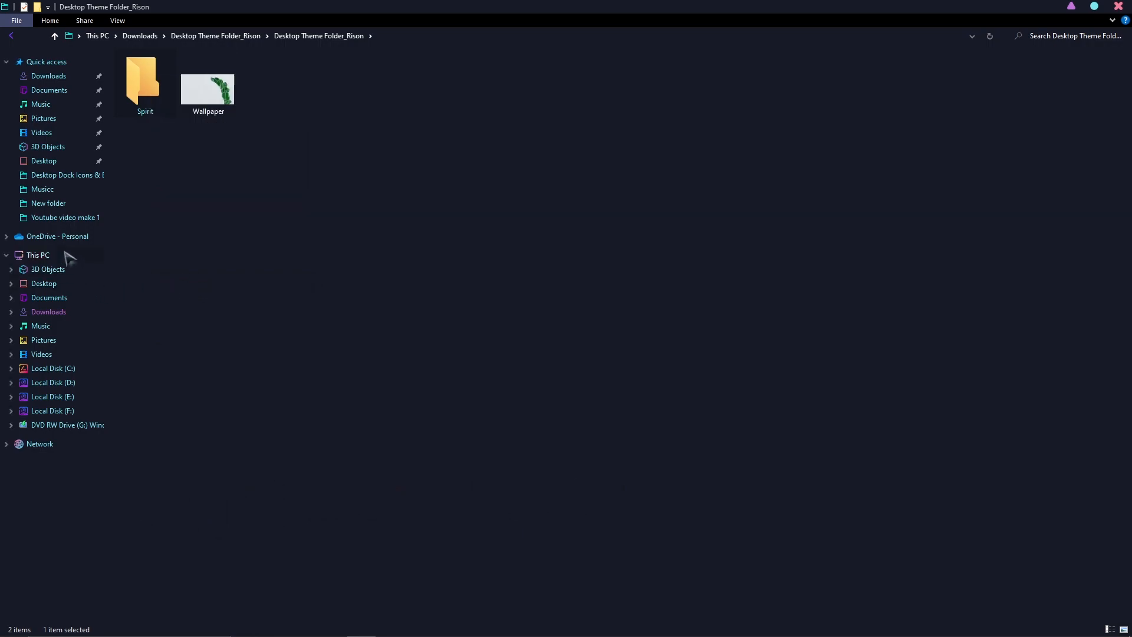
Paste the Spirit folder into Documents > Rainmeter > Skins and close the window
{"action": "left_click", "coordinate": [57, 92]}
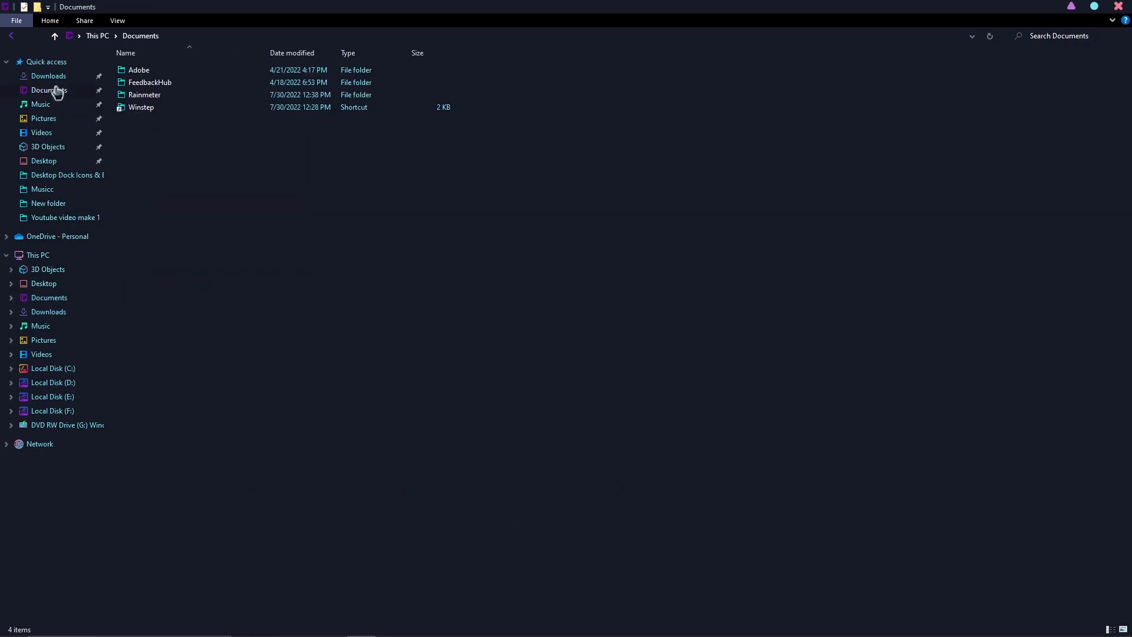
{"action": "double_click", "coordinate": [158, 96]}
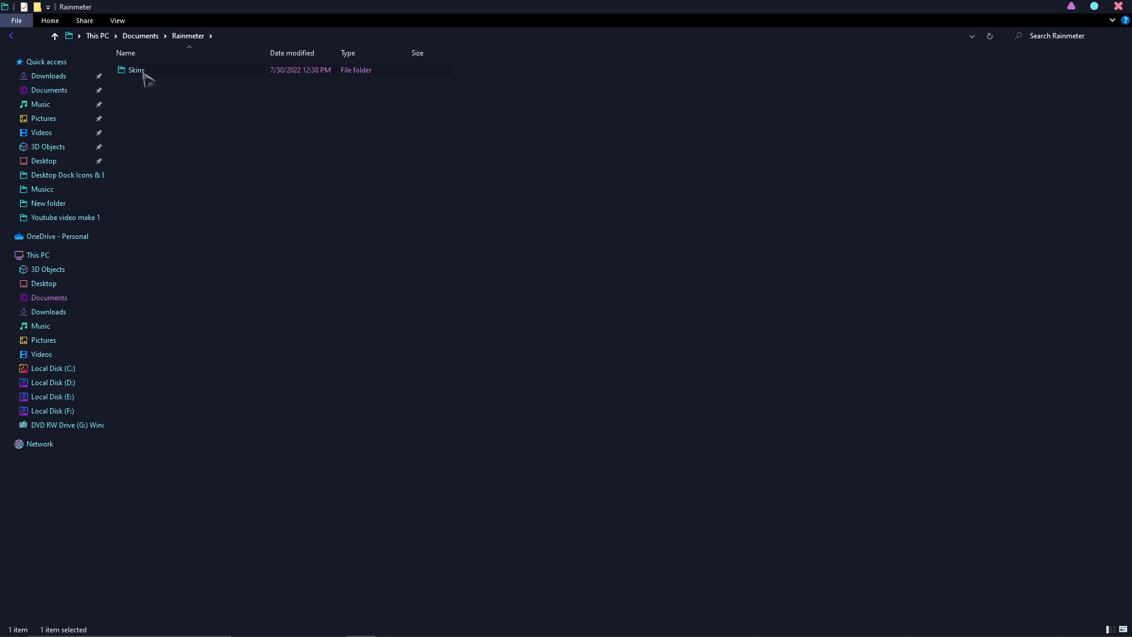
{"action": "double_click", "coordinate": [184, 71]}
{"action": "right_click", "coordinate": [218, 145]}
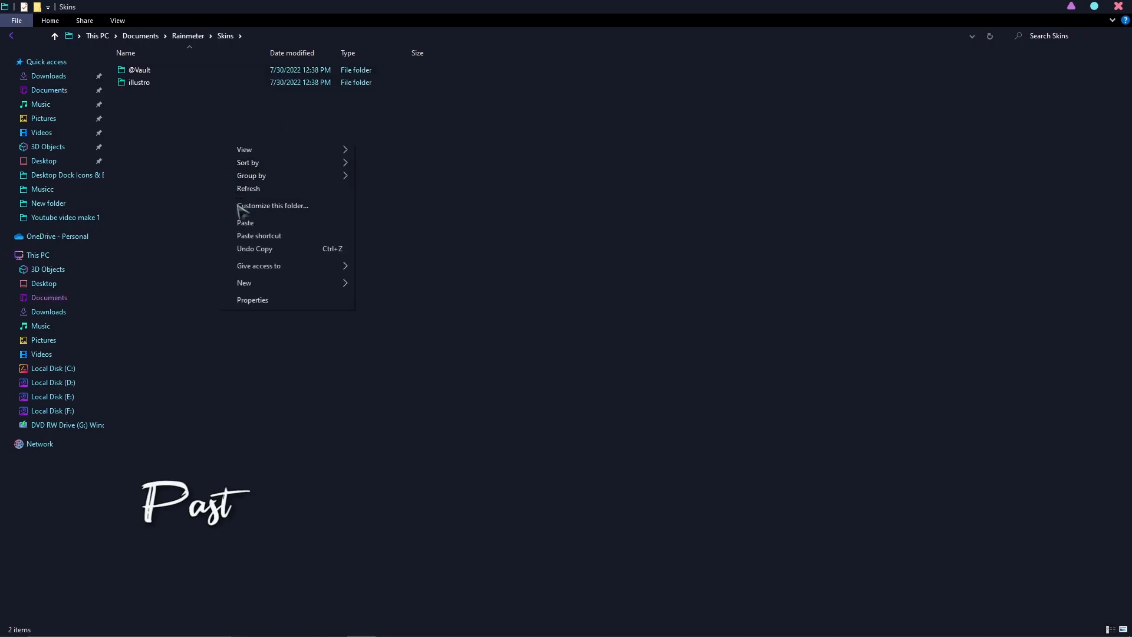
{"action": "left_click", "coordinate": [244, 223]}
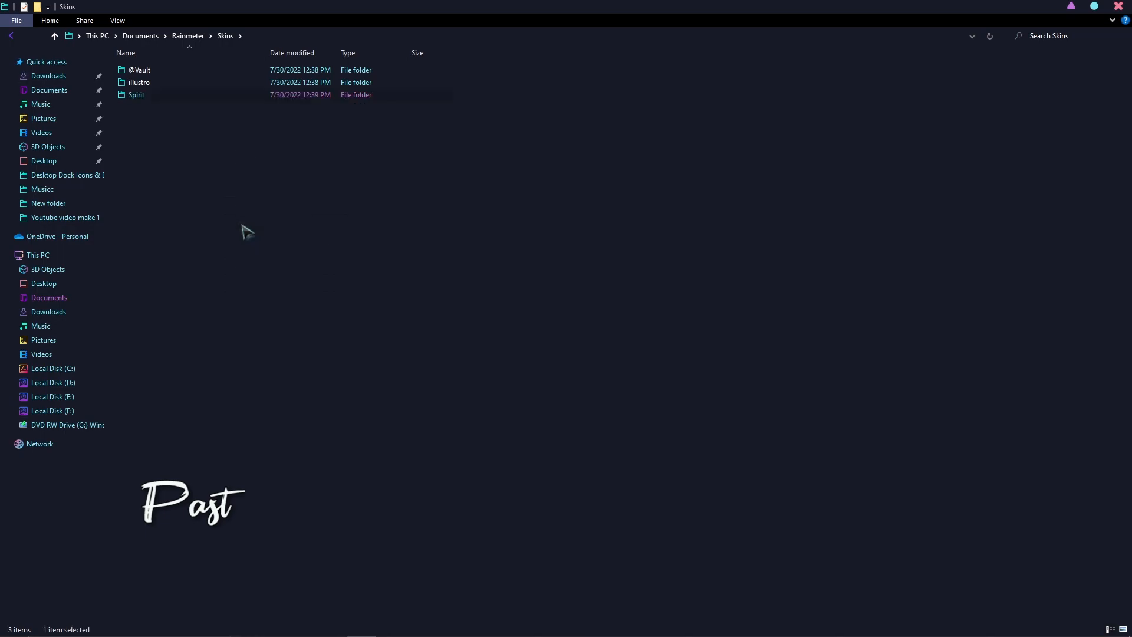
{"action": "left_click", "coordinate": [1122, 8]}
Refresh the desktop and open the Manage Rainmeter window from the system tray, moving it aside
{"action": "right_click", "coordinate": [583, 251]}
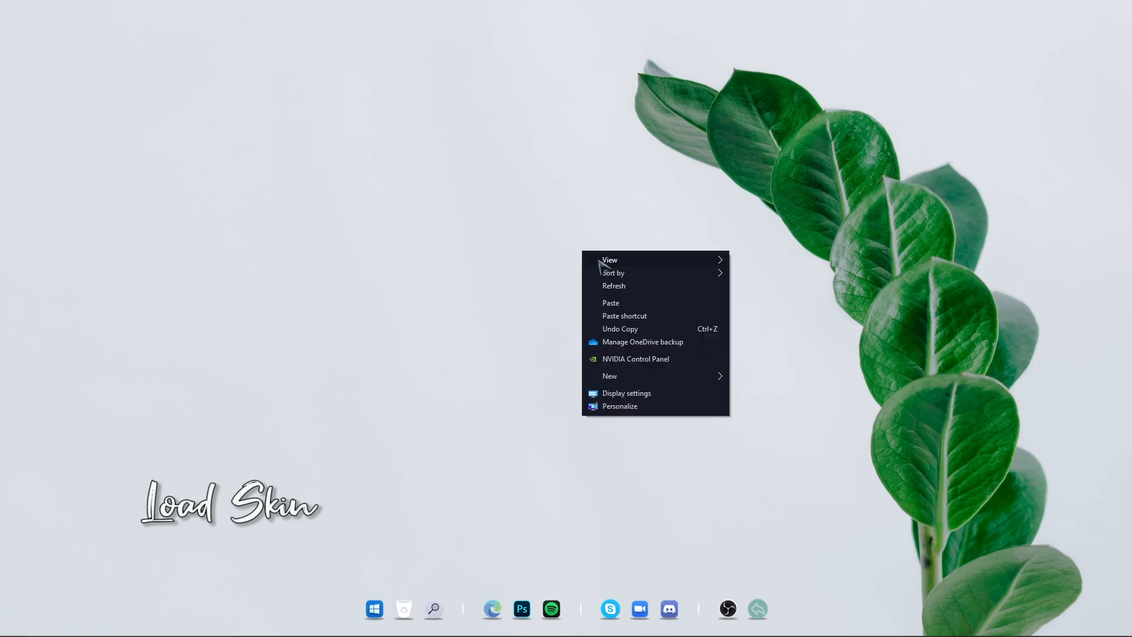
{"action": "left_click", "coordinate": [620, 287]}
{"action": "left_click", "coordinate": [760, 604]}
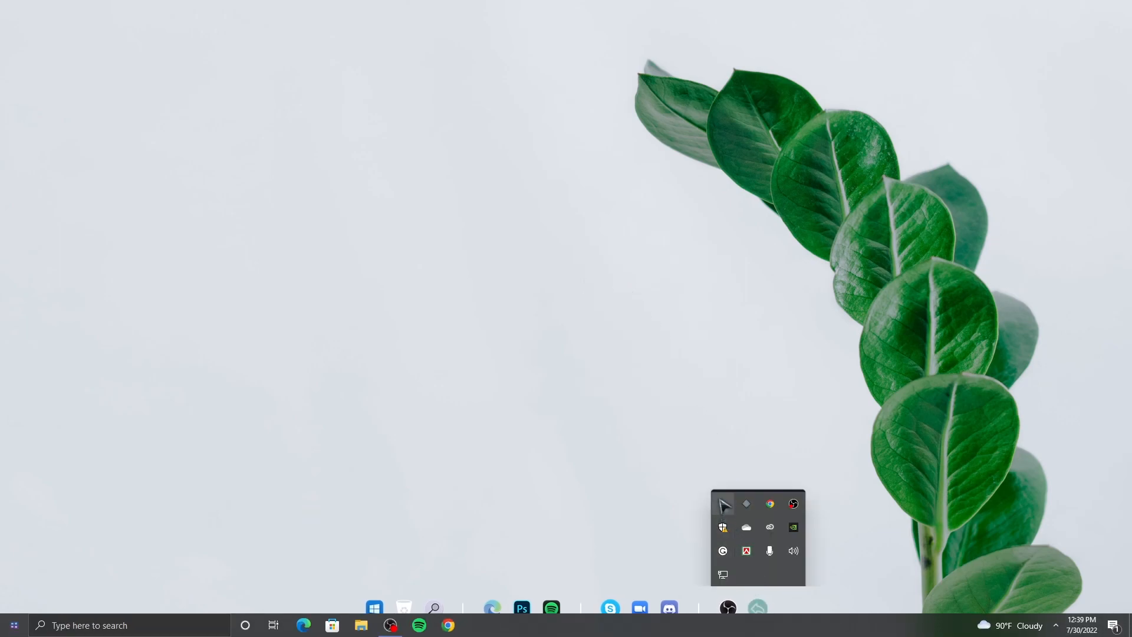
{"action": "left_click", "coordinate": [723, 505]}
{"action": "left_click", "coordinate": [371, 469]}
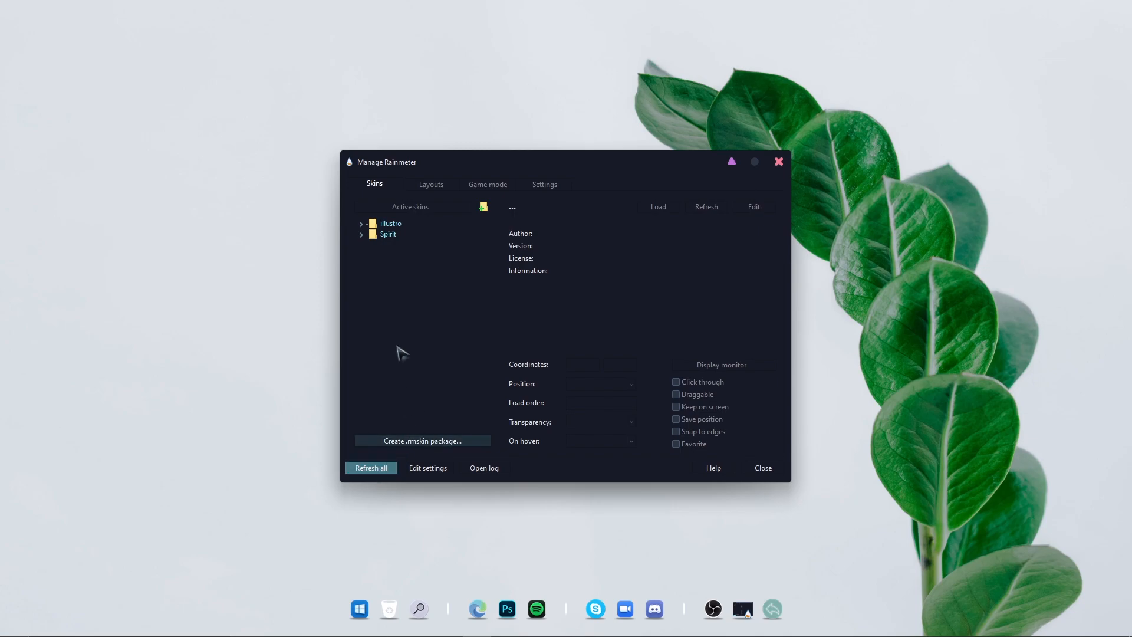
{"action": "left_click_drag", "start_coordinate": [602, 169], "coordinate": [808, 122]}
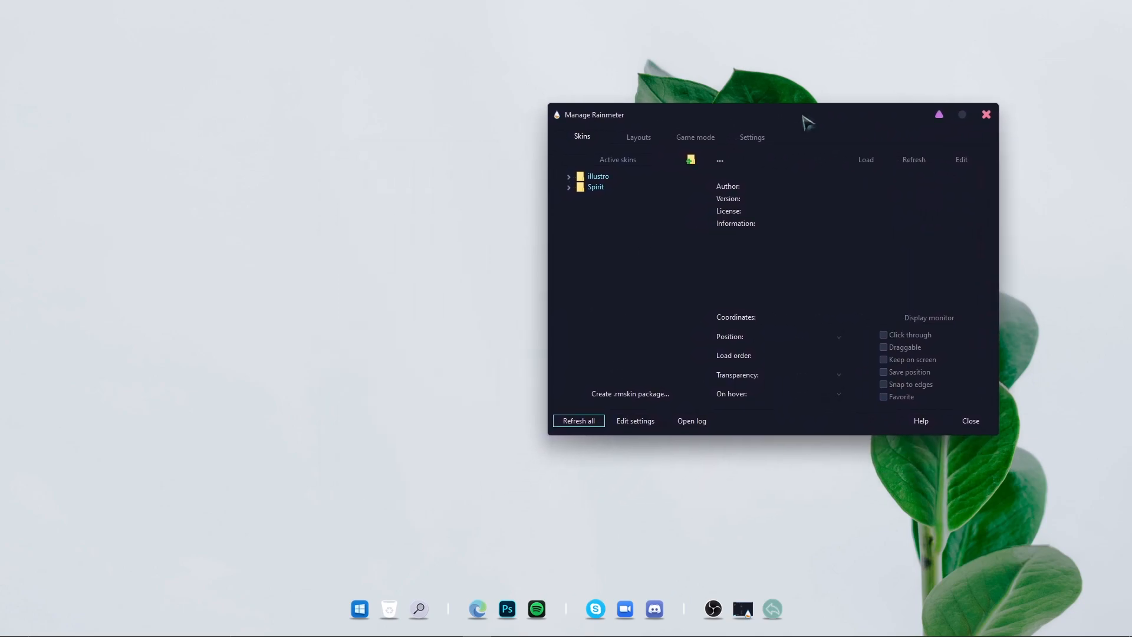
Load the Spirit avatar skin, set its position to On desktop, and place it near the desktop's upper-left
{"action": "left_click", "coordinate": [569, 187]}
{"action": "left_click", "coordinate": [580, 198]}
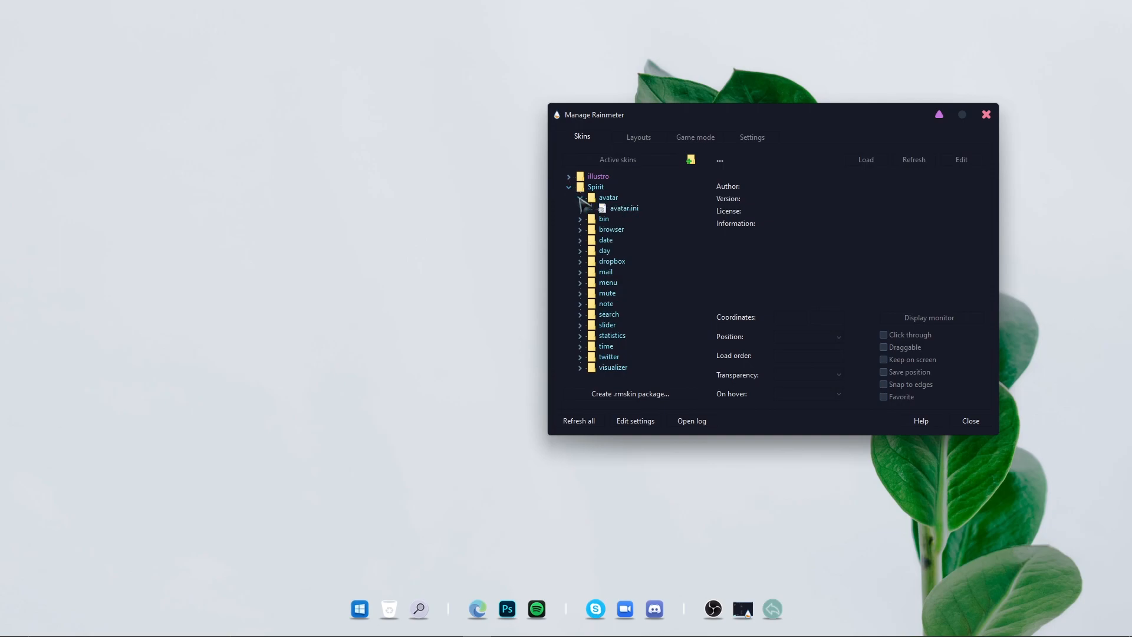
{"action": "left_click", "coordinate": [623, 210]}
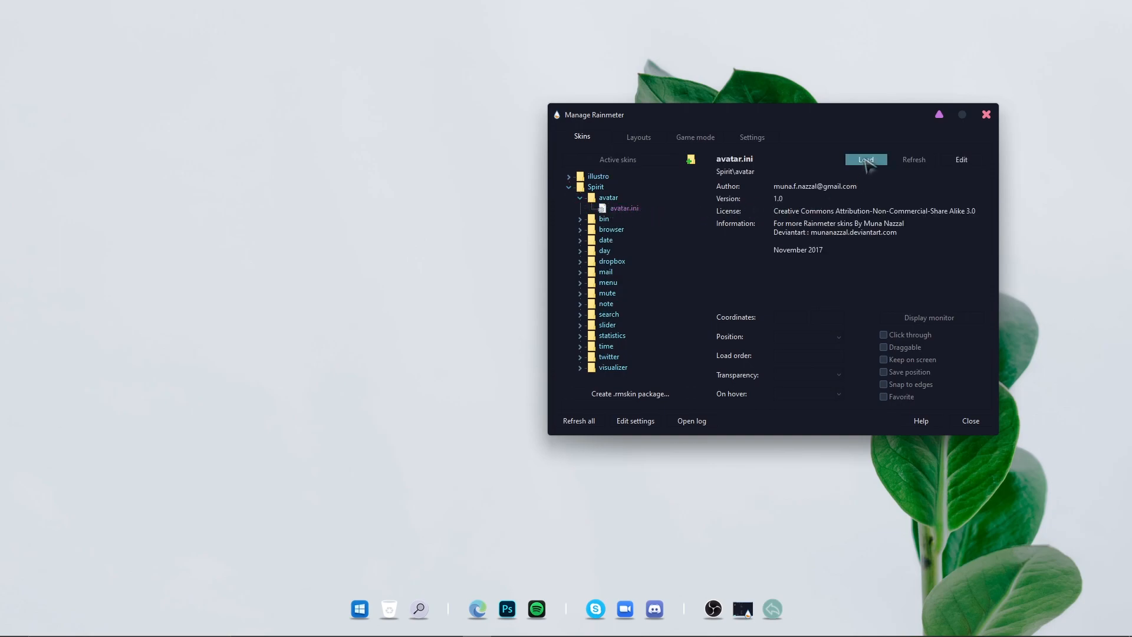
{"action": "left_click", "coordinate": [865, 159]}
{"action": "left_click", "coordinate": [822, 339]}
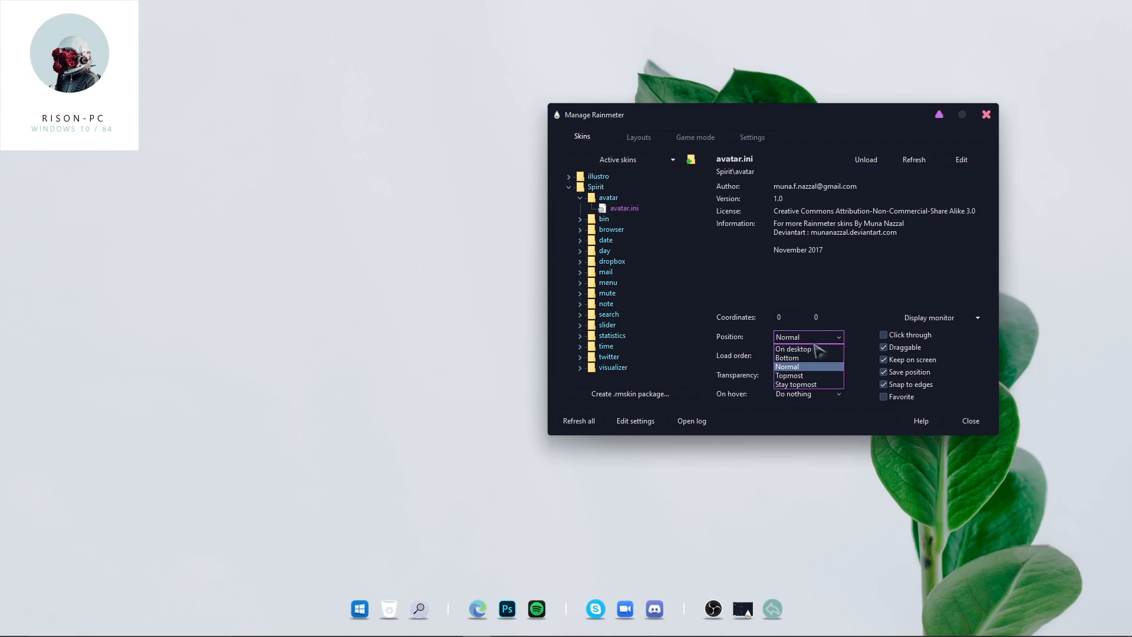
{"action": "left_click", "coordinate": [802, 349]}
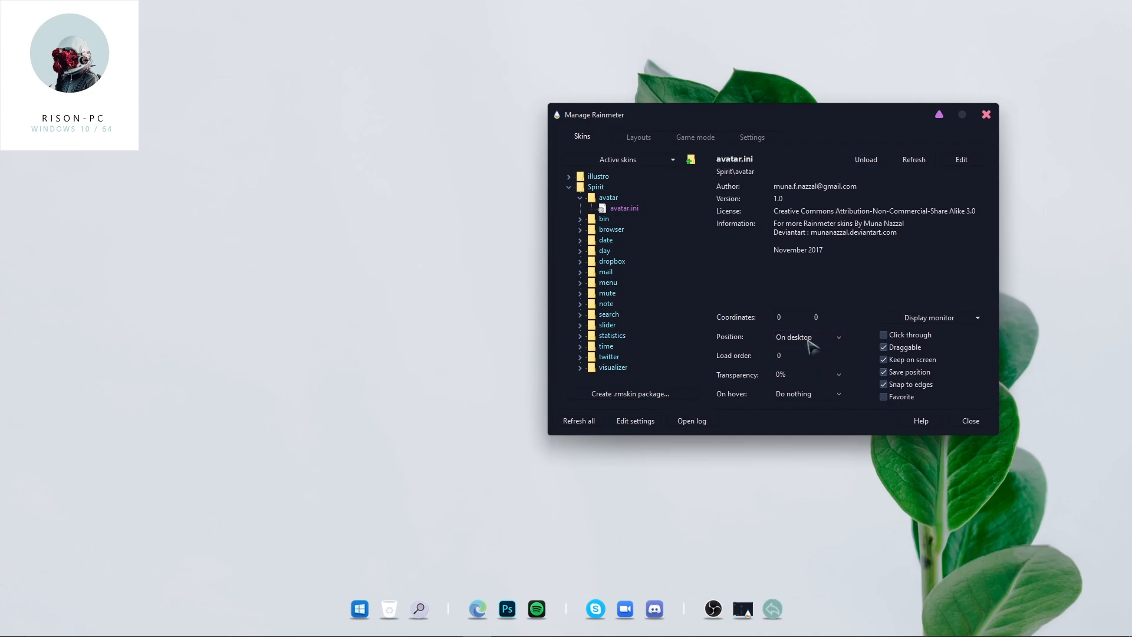
{"action": "left_click_drag", "start_coordinate": [115, 126], "coordinate": [155, 299]}
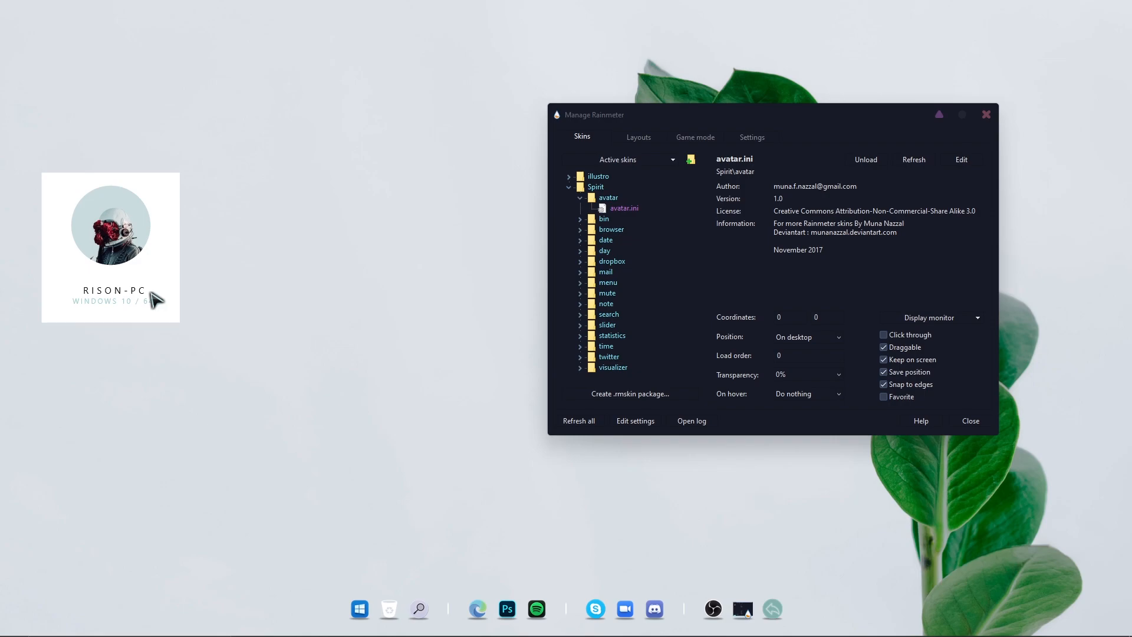
Load the Spirit bin skin set On desktop and place it below the avatar tile
{"action": "left_click", "coordinate": [580, 219]}
{"action": "left_click", "coordinate": [618, 229]}
{"action": "left_click", "coordinate": [861, 160]}
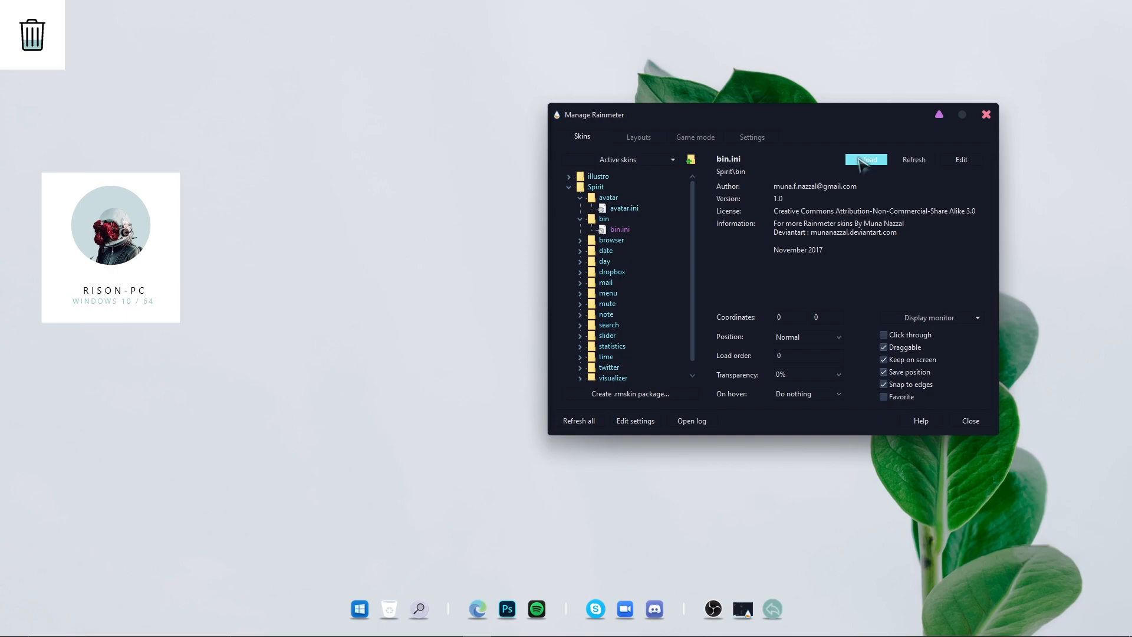
{"action": "left_click", "coordinate": [825, 337]}
{"action": "left_click", "coordinate": [818, 350]}
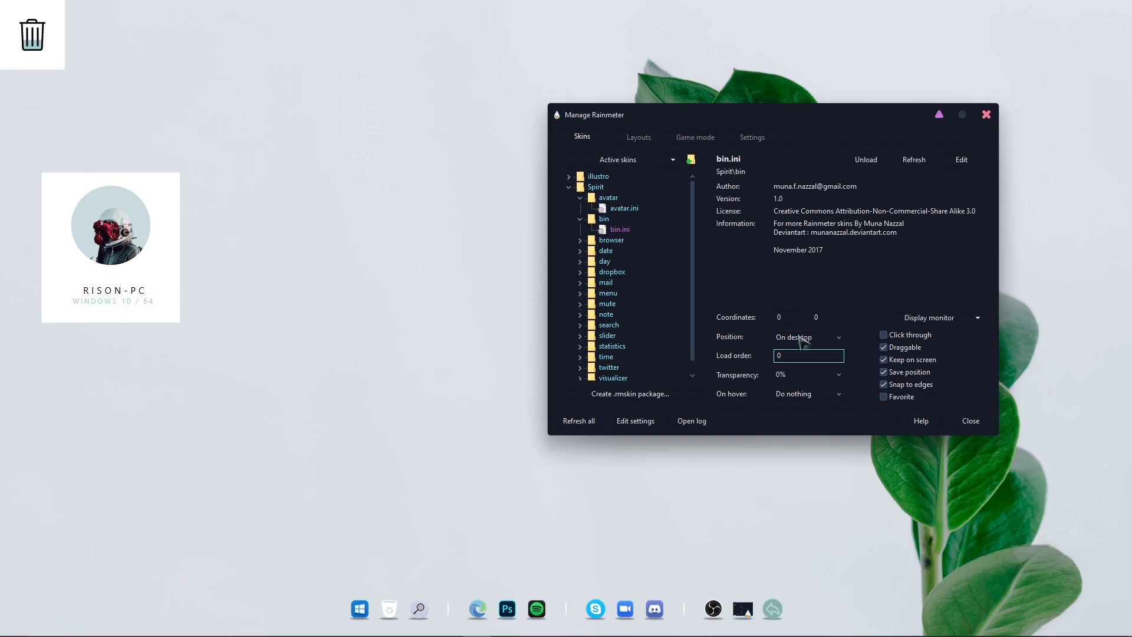
{"action": "left_click_drag", "start_coordinate": [43, 53], "coordinate": [91, 393]}
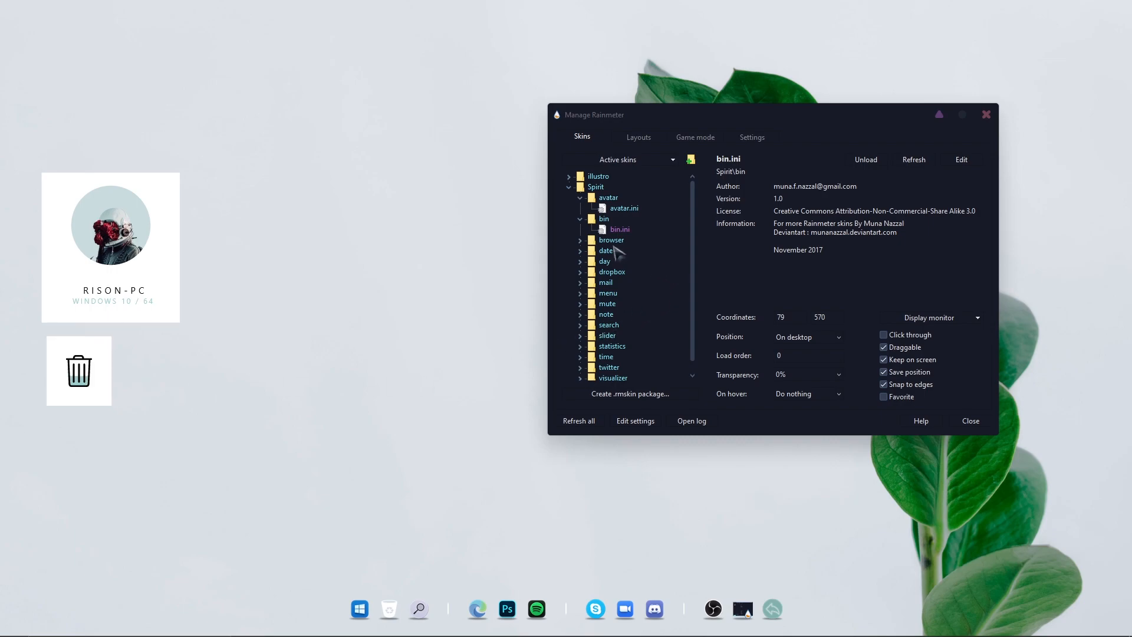
Load the Spirit browser skin set On desktop and place it beside the bin tile
{"action": "left_click", "coordinate": [580, 241]}
{"action": "left_click", "coordinate": [619, 252]}
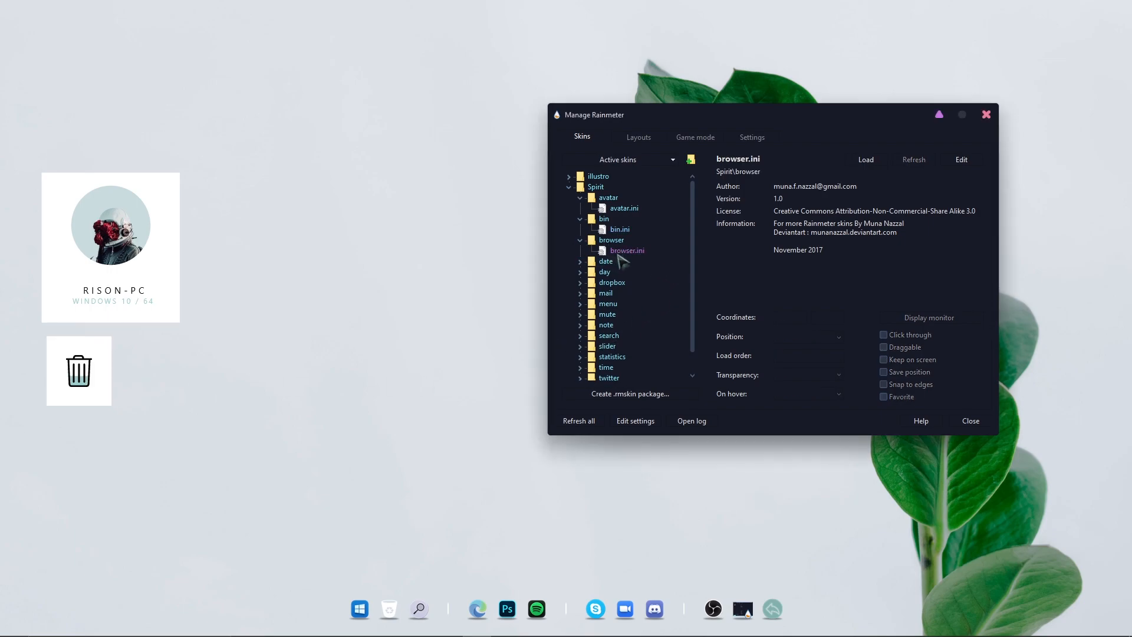
{"action": "left_click", "coordinate": [865, 160]}
{"action": "left_click", "coordinate": [801, 336]}
{"action": "left_click", "coordinate": [794, 350]}
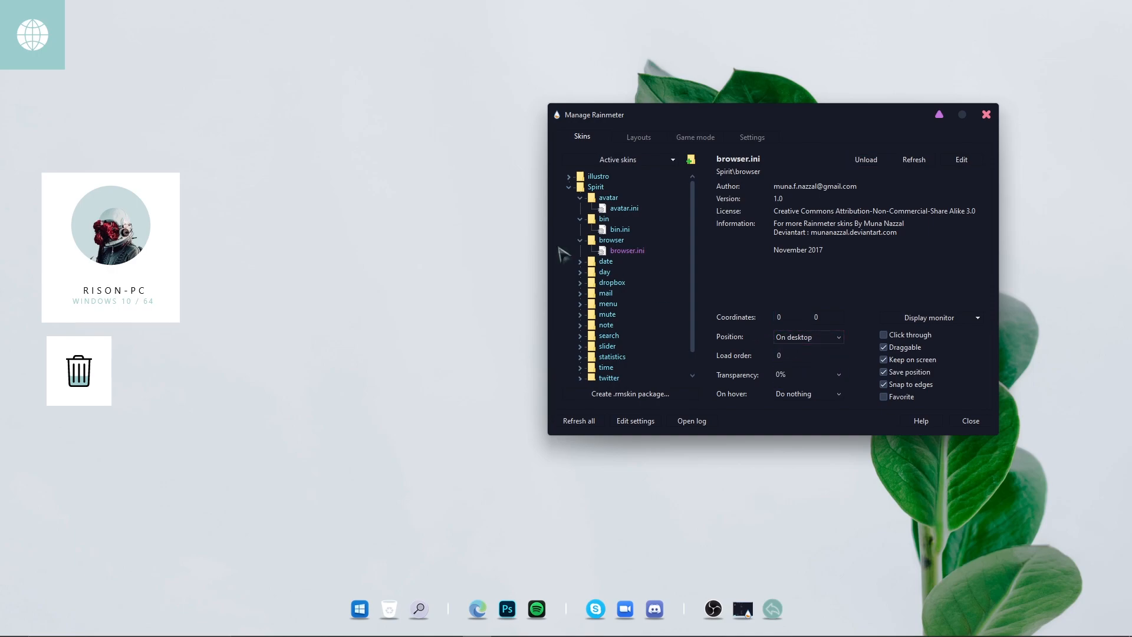
{"action": "left_click_drag", "start_coordinate": [50, 58], "coordinate": [190, 405]}
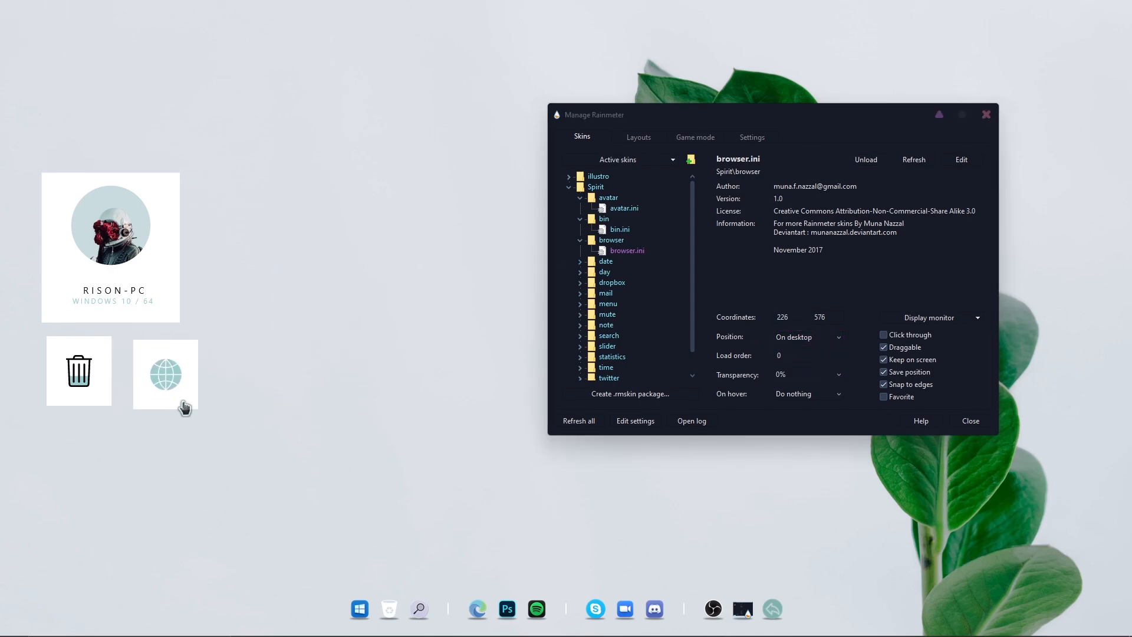
Load the Spirit date skin set On desktop and place it near the top middle
{"action": "left_click", "coordinate": [580, 261]}
{"action": "left_click", "coordinate": [622, 272]}
{"action": "left_click", "coordinate": [866, 160]}
{"action": "left_click", "coordinate": [802, 337]}
{"action": "left_click", "coordinate": [794, 350]}
{"action": "left_click_drag", "start_coordinate": [118, 32], "coordinate": [469, 178]}
Load the Spirit day skin set On desktop and place it above the date skin
{"action": "left_click", "coordinate": [580, 282]}
{"action": "left_click", "coordinate": [620, 293]}
{"action": "left_click", "coordinate": [866, 160]}
{"action": "left_click", "coordinate": [802, 336]}
{"action": "left_click", "coordinate": [808, 348]}
{"action": "left_click_drag", "start_coordinate": [96, 33], "coordinate": [445, 121]}
Load the Spirit dropbox skin set On desktop and place it beside the browser tile
{"action": "left_click", "coordinate": [580, 303]}
{"action": "left_click", "coordinate": [627, 314]}
{"action": "left_click", "coordinate": [866, 160]}
{"action": "left_click", "coordinate": [802, 336]}
{"action": "left_click", "coordinate": [805, 349]}
{"action": "left_click_drag", "start_coordinate": [29, 32], "coordinate": [246, 386]}
Load the Spirit mail skin set On desktop and place it below the dropbox tile
{"action": "scroll", "coordinate": [639, 305], "scroll_direction": "down", "scroll_amount": 2}
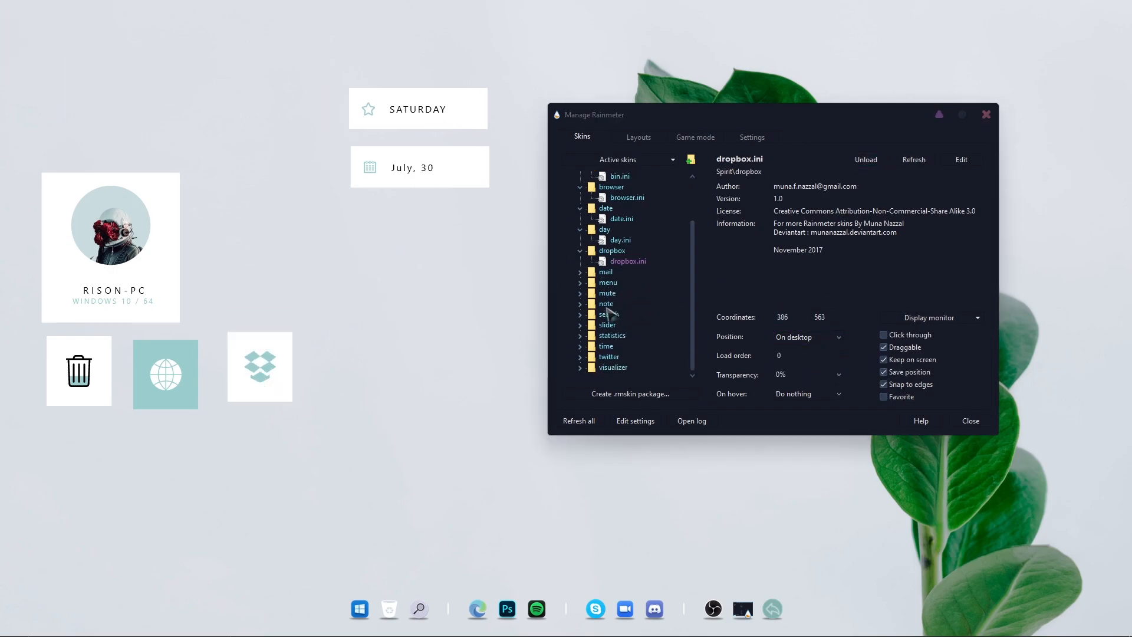
{"action": "left_click", "coordinate": [580, 272]}
{"action": "left_click", "coordinate": [621, 282]}
{"action": "left_click", "coordinate": [866, 160]}
{"action": "left_click", "coordinate": [812, 337]}
{"action": "left_click", "coordinate": [805, 349]}
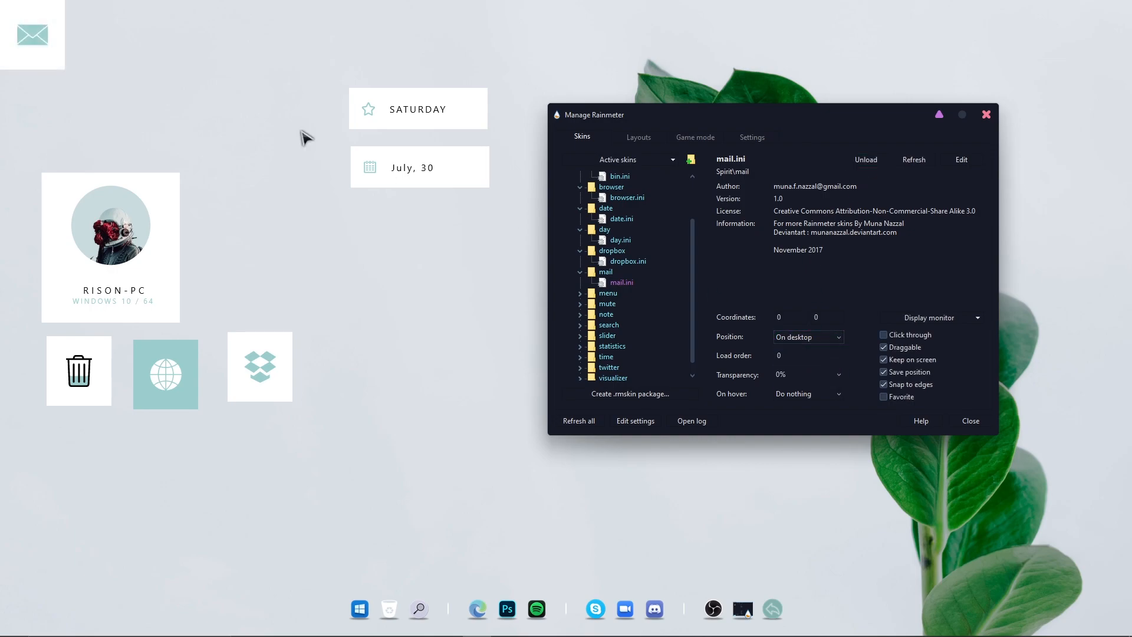
{"action": "left_click_drag", "start_coordinate": [32, 35], "coordinate": [258, 466]}
Load the Spirit menu skin set On desktop and place it beside the avatar tile
{"action": "left_click", "coordinate": [580, 293]}
{"action": "left_click", "coordinate": [624, 303]}
{"action": "left_click", "coordinate": [866, 160]}
{"action": "left_click", "coordinate": [812, 337]}
{"action": "left_click", "coordinate": [805, 349]}
{"action": "left_click_drag", "start_coordinate": [98, 98], "coordinate": [297, 271]}
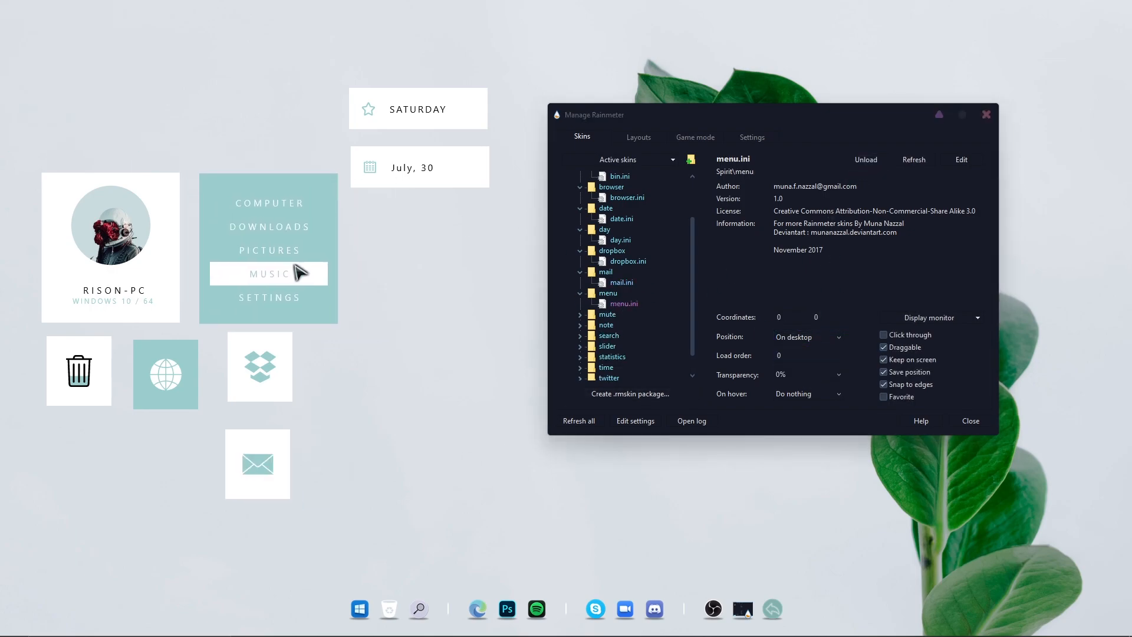
Load the Spirit mute skin set On desktop and place it beside the mail tile
{"action": "left_click", "coordinate": [580, 314]}
{"action": "left_click", "coordinate": [623, 325]}
{"action": "left_click", "coordinate": [866, 160]}
{"action": "left_click", "coordinate": [808, 337]}
{"action": "left_click", "coordinate": [793, 349]}
{"action": "left_click_drag", "start_coordinate": [45, 63], "coordinate": [353, 487]}
Load the Spirit note skin set On desktop and place it in the middle of the desktop
{"action": "left_click", "coordinate": [580, 335]}
{"action": "left_click", "coordinate": [622, 346]}
{"action": "left_click", "coordinate": [866, 160]}
{"action": "left_click", "coordinate": [807, 337]}
{"action": "left_click", "coordinate": [793, 349]}
{"action": "left_click_drag", "start_coordinate": [98, 99], "coordinate": [477, 330]}
Load the Spirit search skin set On desktop and place it near the top center
{"action": "scroll", "coordinate": [638, 350], "scroll_direction": "down", "scroll_amount": 2}
{"action": "left_click", "coordinate": [580, 315]}
{"action": "left_click", "coordinate": [624, 325]}
{"action": "left_click", "coordinate": [866, 160]}
{"action": "left_click", "coordinate": [807, 337]}
{"action": "left_click", "coordinate": [793, 349]}
{"action": "left_click_drag", "start_coordinate": [85, 28], "coordinate": [630, 78]}
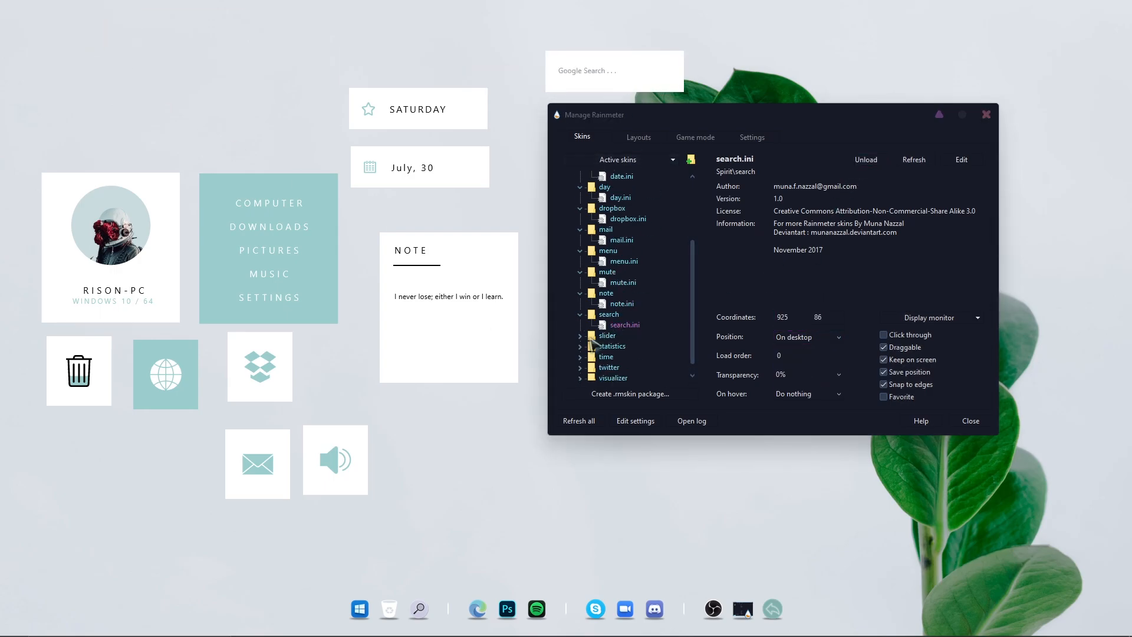
Load the Spirit slider skin with its position set to On desktop
{"action": "left_click", "coordinate": [580, 336]}
{"action": "left_click", "coordinate": [623, 346]}
{"action": "left_click", "coordinate": [866, 160]}
{"action": "left_click", "coordinate": [807, 336]}
{"action": "left_click", "coordinate": [793, 349]}
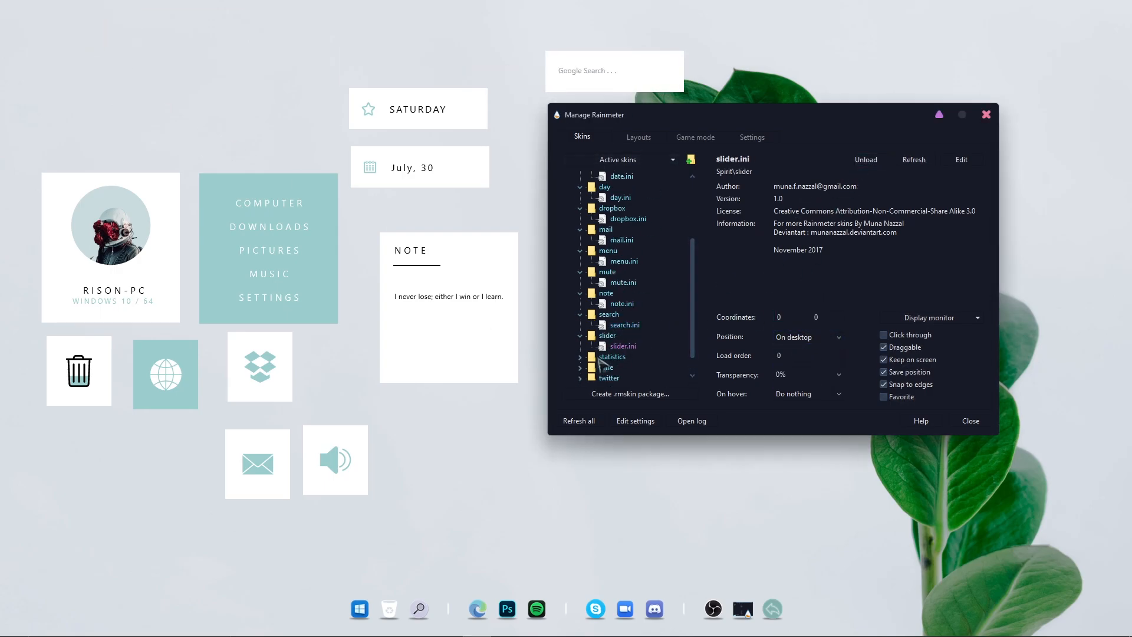
Load the Spirit statistics skin set On desktop and place it below the note
{"action": "scroll", "coordinate": [626, 369], "scroll_direction": "down", "scroll_amount": 1}
{"action": "left_click", "coordinate": [625, 336]}
{"action": "left_click", "coordinate": [866, 160]}
{"action": "left_click", "coordinate": [808, 337]}
{"action": "left_click", "coordinate": [793, 349]}
{"action": "left_click_drag", "start_coordinate": [90, 118], "coordinate": [477, 521]}
Load the Spirit time skin set On desktop and place it above the day skin
{"action": "double_click", "coordinate": [606, 346]}
{"action": "left_click", "coordinate": [622, 356]}
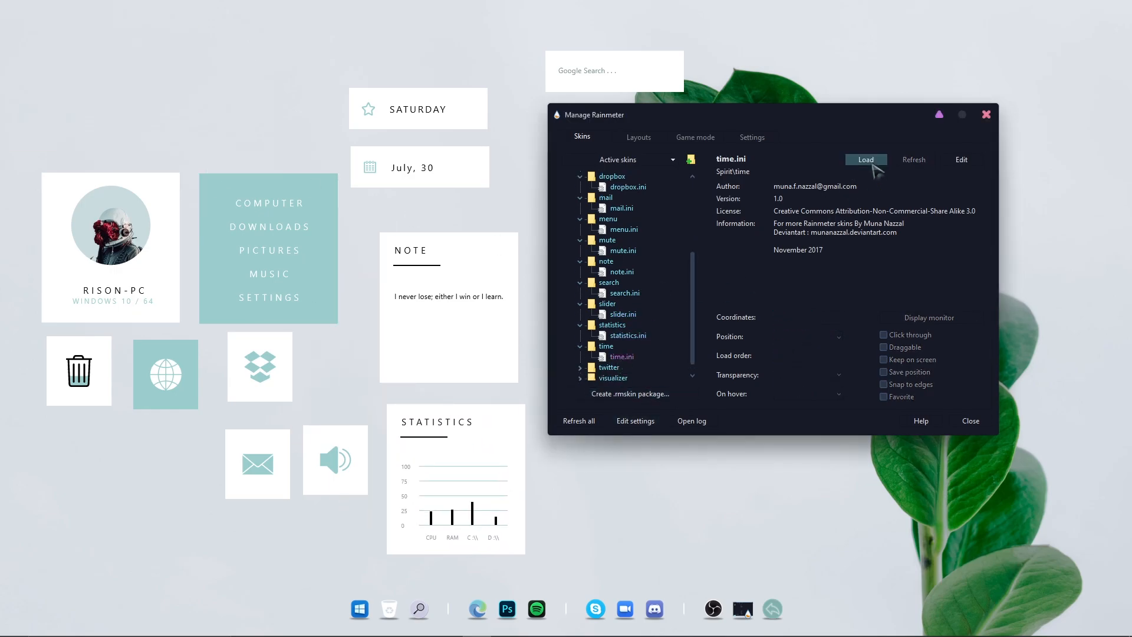
{"action": "left_click", "coordinate": [866, 159]}
{"action": "left_click", "coordinate": [808, 337]}
{"action": "left_click", "coordinate": [793, 349]}
{"action": "left_click_drag", "start_coordinate": [118, 27], "coordinate": [489, 60]}
Load the Spirit twitter skin with its position set to On desktop
{"action": "double_click", "coordinate": [609, 367]}
{"action": "left_click", "coordinate": [625, 367]}
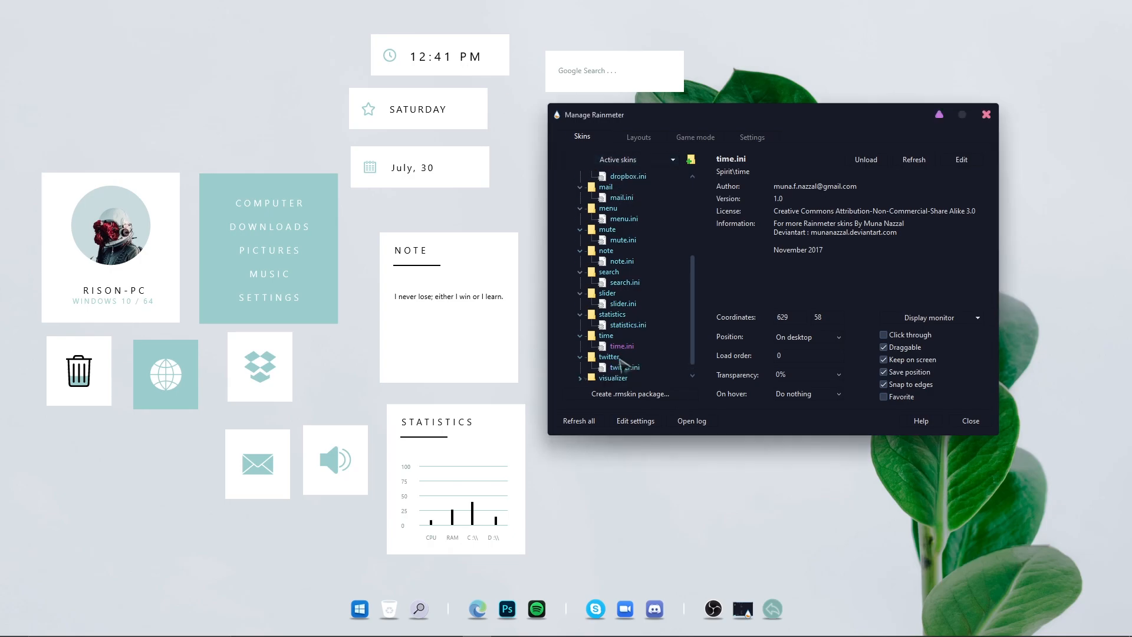
{"action": "left_click", "coordinate": [864, 160]}
{"action": "left_click", "coordinate": [808, 337]}
{"action": "left_click", "coordinate": [811, 350]}
Load the Spirit visualizer skin set On desktop and close the Manage Rainmeter window
{"action": "double_click", "coordinate": [614, 378]}
{"action": "left_click", "coordinate": [616, 367]}
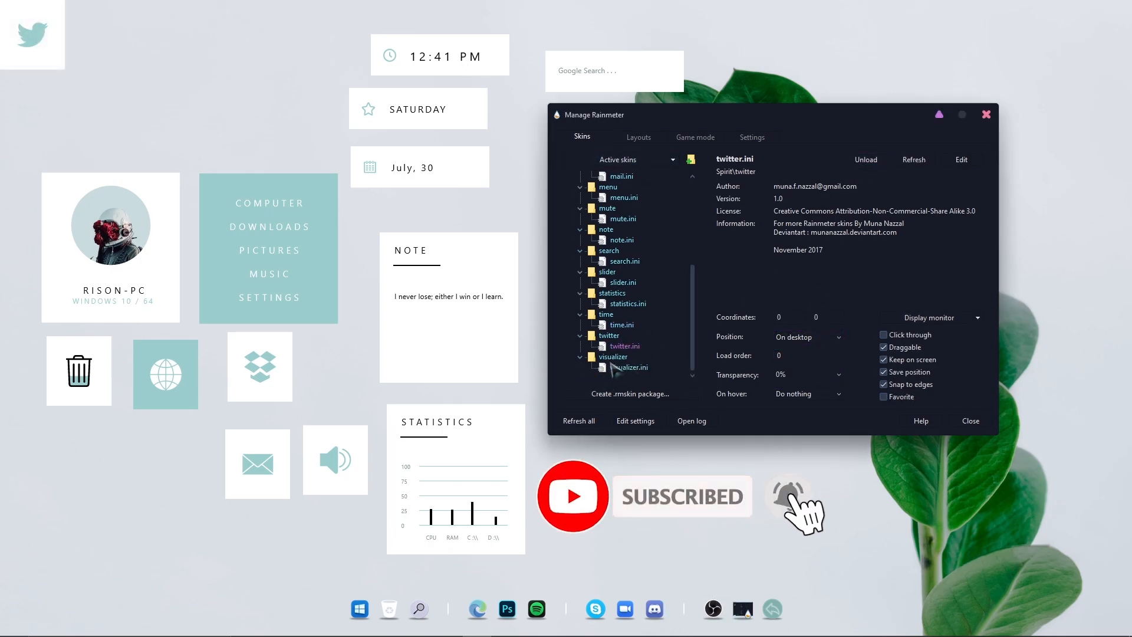
{"action": "left_click", "coordinate": [866, 160]}
{"action": "left_click", "coordinate": [808, 337]}
{"action": "left_click", "coordinate": [808, 349]}
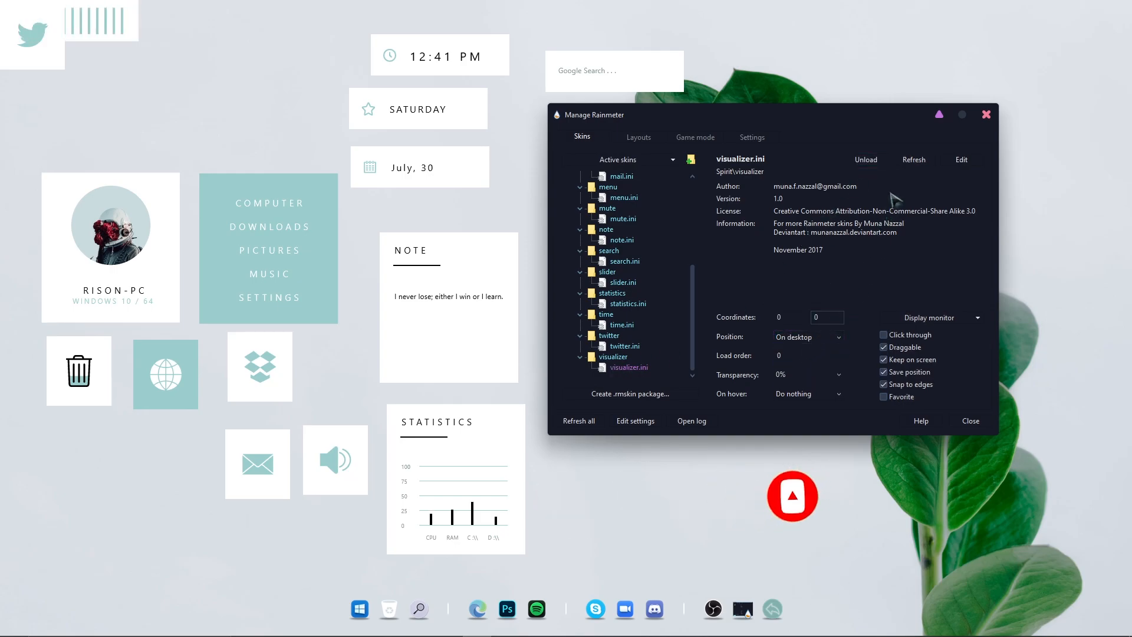
{"action": "left_click", "coordinate": [985, 117]}
Move the visualizer and Twitter skins toward the desktop's center and nudge the note skin
{"action": "left_click_drag", "start_coordinate": [112, 36], "coordinate": [644, 220]}
{"action": "left_click_drag", "start_coordinate": [46, 56], "coordinate": [643, 326]}
{"action": "left_click_drag", "start_coordinate": [467, 302], "coordinate": [512, 313]}
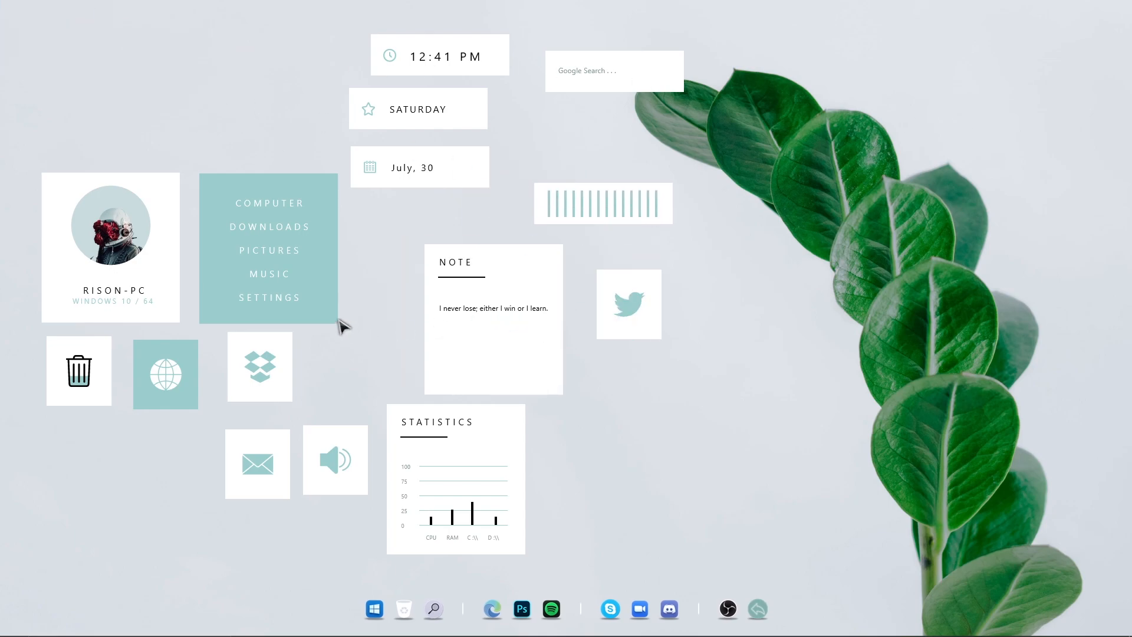
Align the avatar, menu, bin and browser tiles into a tight grid
{"action": "left_click_drag", "start_coordinate": [147, 254], "coordinate": [147, 252]}
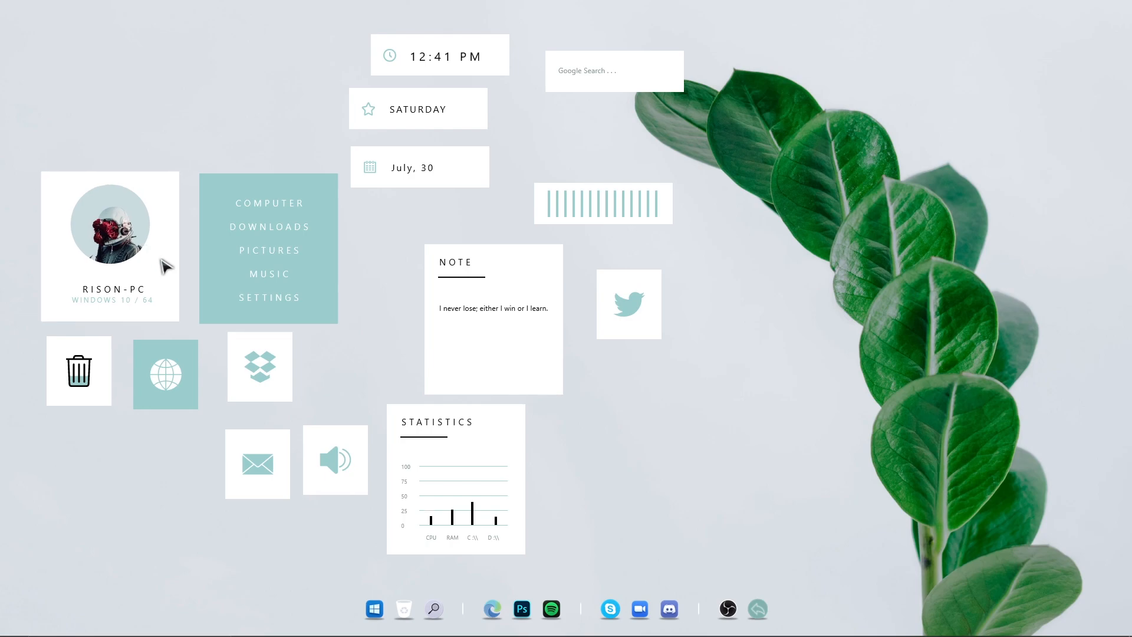
{"action": "left_click_drag", "start_coordinate": [228, 245], "coordinate": [221, 241]}
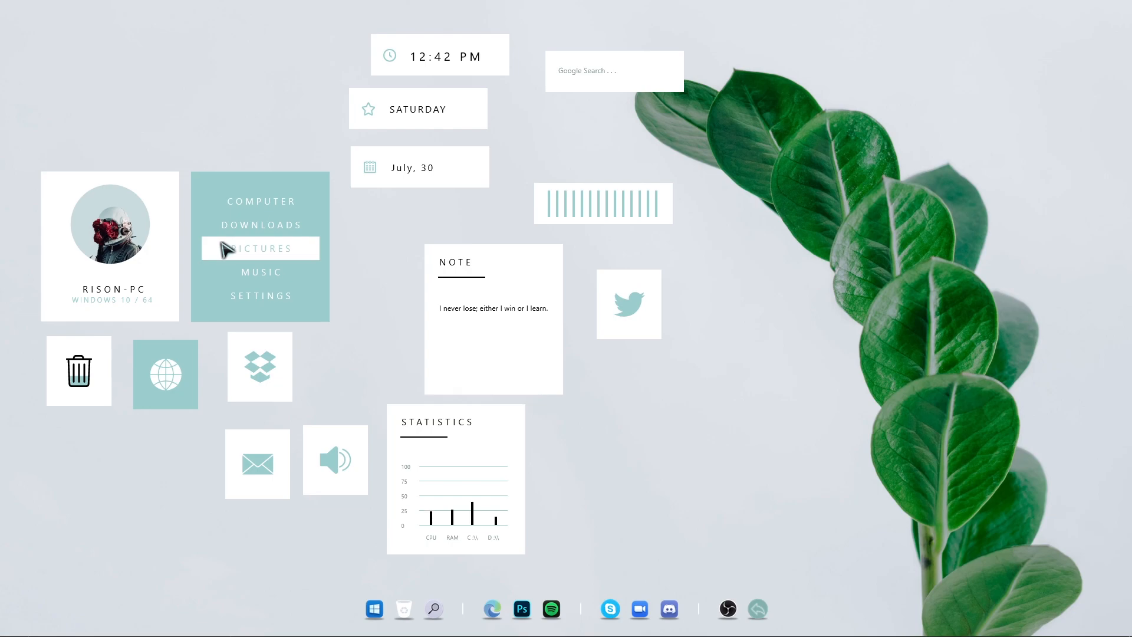
{"action": "left_click_drag", "start_coordinate": [85, 371], "coordinate": [81, 367]}
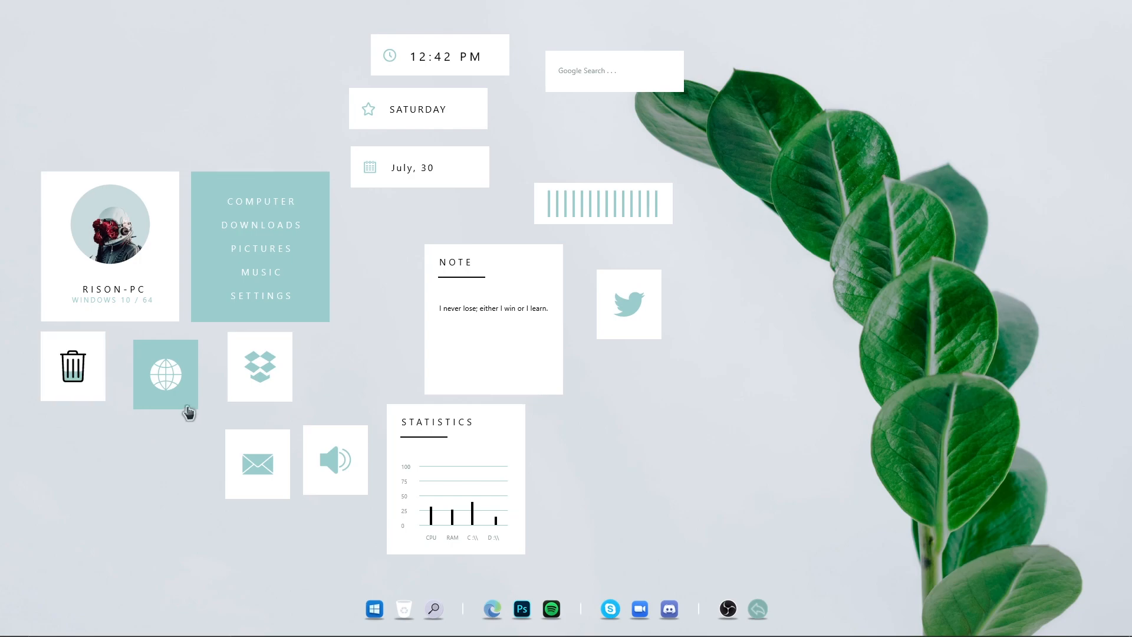
{"action": "left_click_drag", "start_coordinate": [180, 398], "coordinate": [167, 392]}
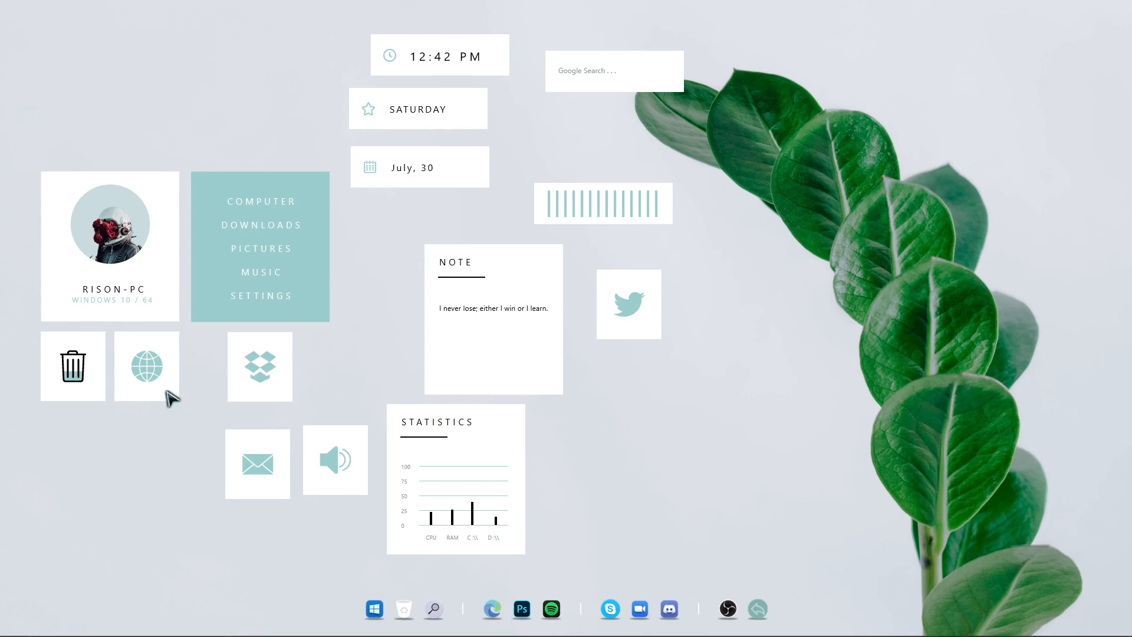
Arrange the dropbox, mail, mute and Twitter tiles into the grid below the avatar and menu
{"action": "left_click_drag", "start_coordinate": [260, 396], "coordinate": [74, 470]}
{"action": "left_click_drag", "start_coordinate": [257, 479], "coordinate": [227, 392]}
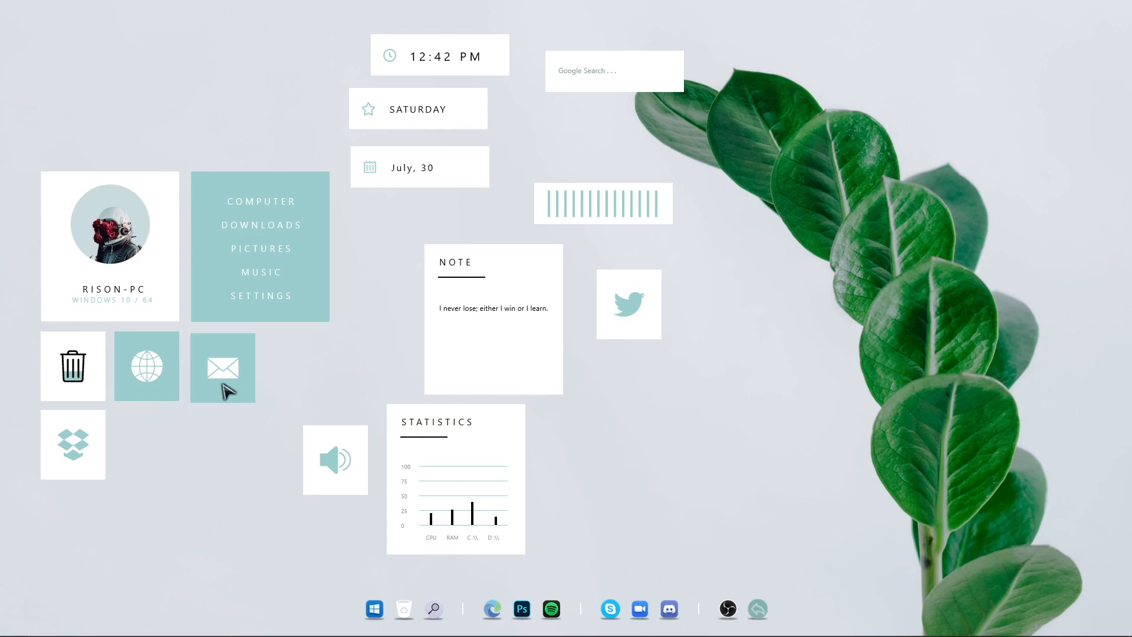
{"action": "left_click_drag", "start_coordinate": [223, 383], "coordinate": [246, 415]}
{"action": "left_click_drag", "start_coordinate": [330, 482], "coordinate": [153, 471]}
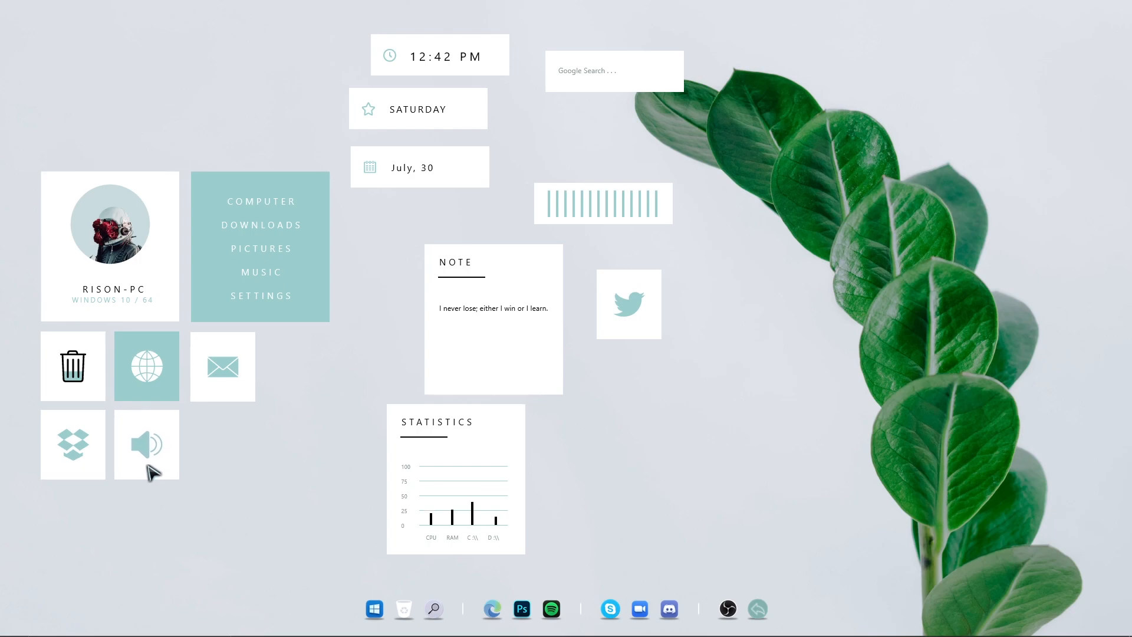
{"action": "left_click_drag", "start_coordinate": [637, 326], "coordinate": [303, 387]}
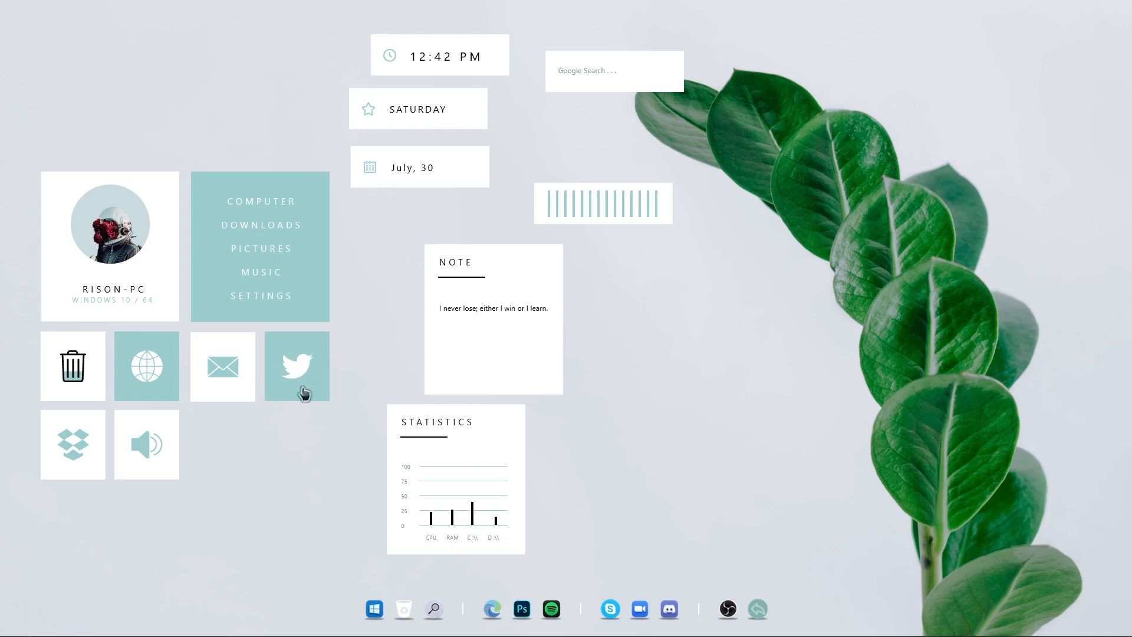
{"action": "left_click_drag", "start_coordinate": [328, 387], "coordinate": [327, 387]}
Reposition the note rightward, the date at upper left, and the clock and day skins beside the menu
{"action": "left_click_drag", "start_coordinate": [457, 323], "coordinate": [613, 357]}
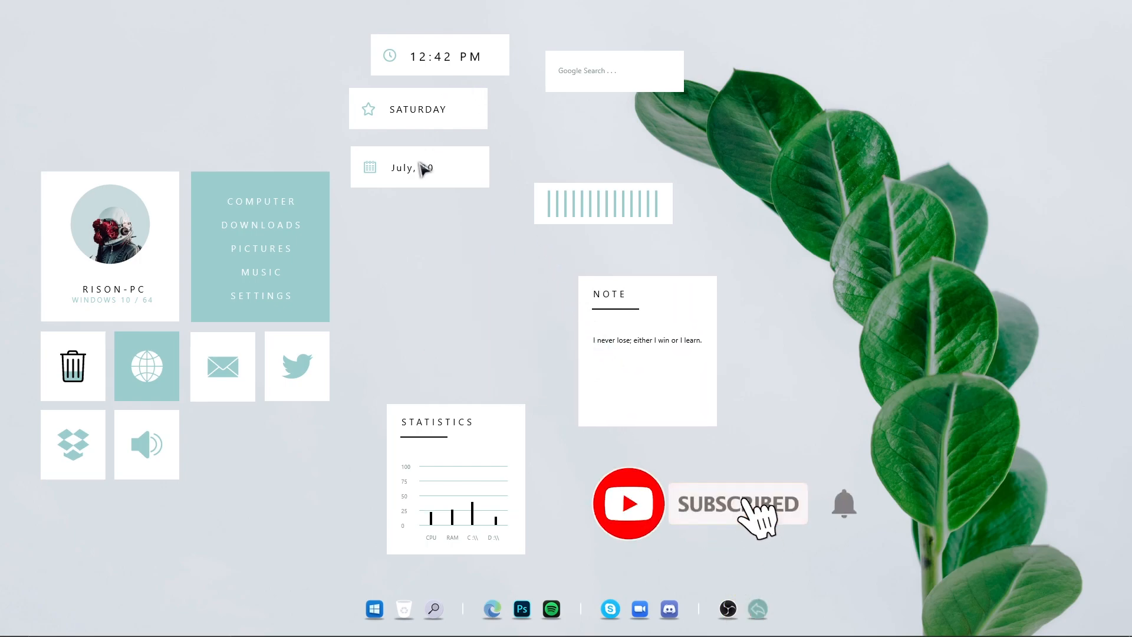
{"action": "left_click_drag", "start_coordinate": [425, 167], "coordinate": [233, 102]}
{"action": "left_click_drag", "start_coordinate": [459, 67], "coordinate": [426, 205]}
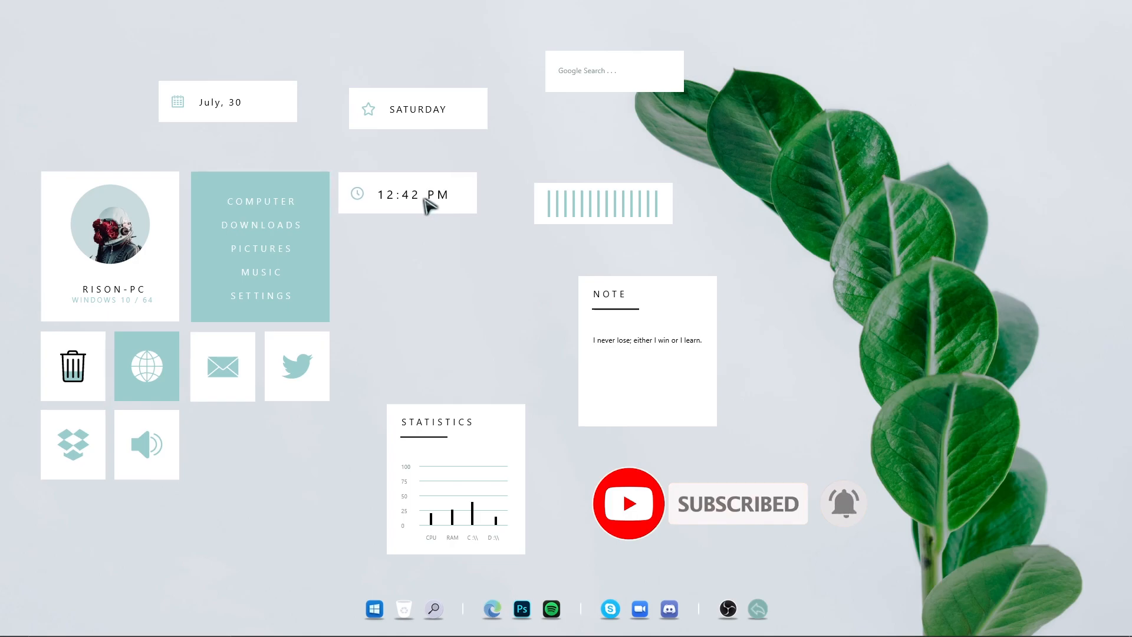
{"action": "left_click_drag", "start_coordinate": [413, 122], "coordinate": [398, 257]}
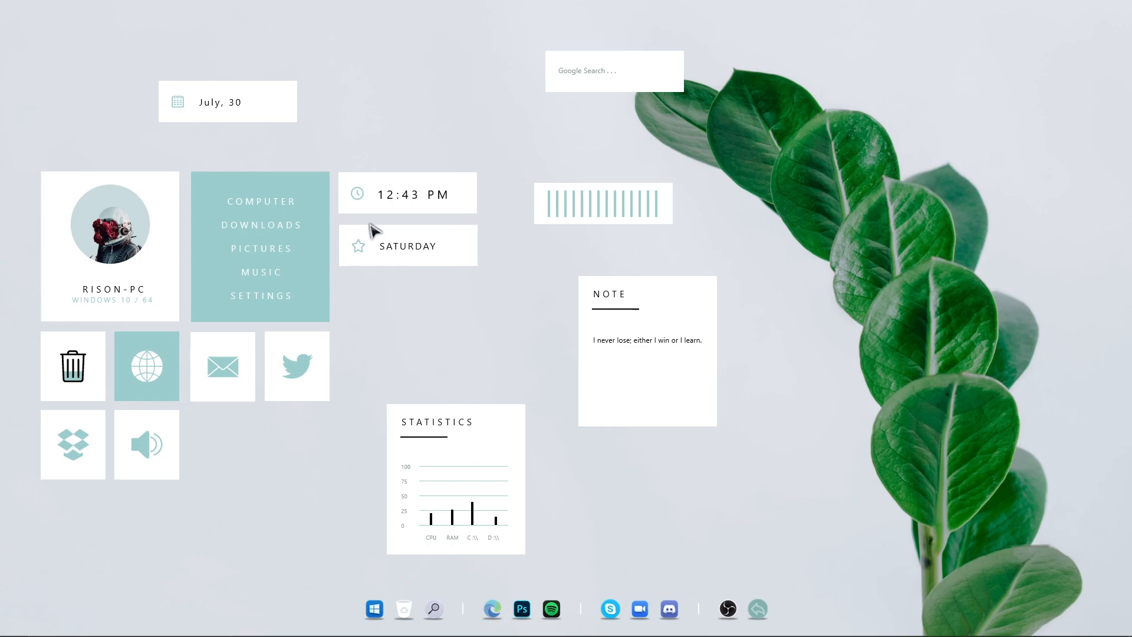
Stack the date skin below the day skin and the statistics skin below the date in the middle column
{"action": "left_click_drag", "start_coordinate": [243, 117], "coordinate": [420, 310]}
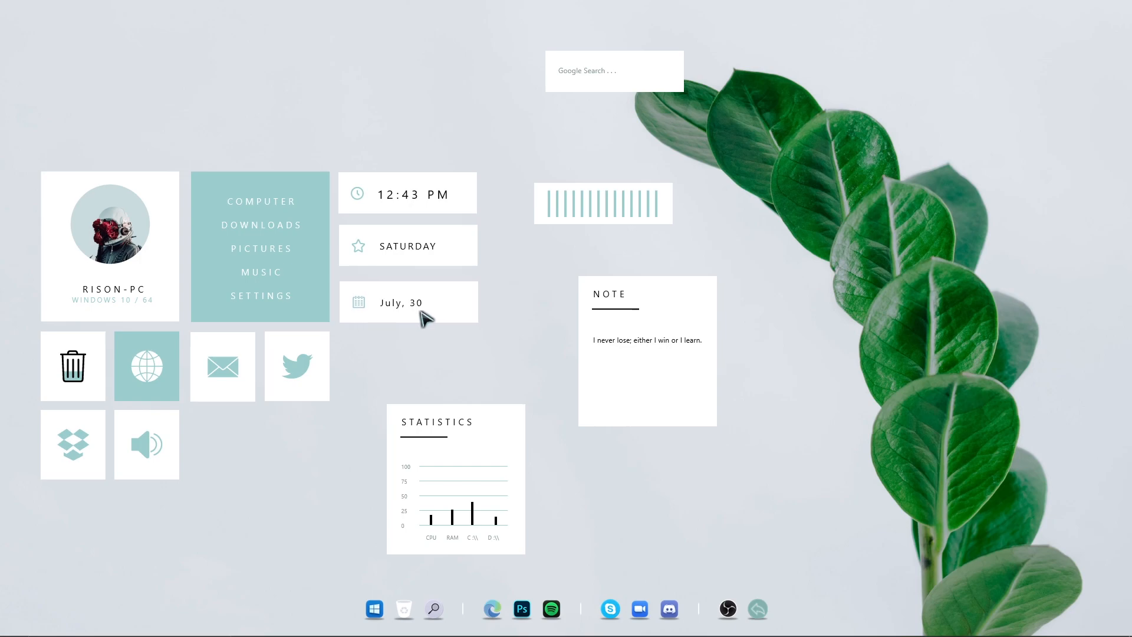
{"action": "left_click_drag", "start_coordinate": [409, 250], "coordinate": [409, 253]}
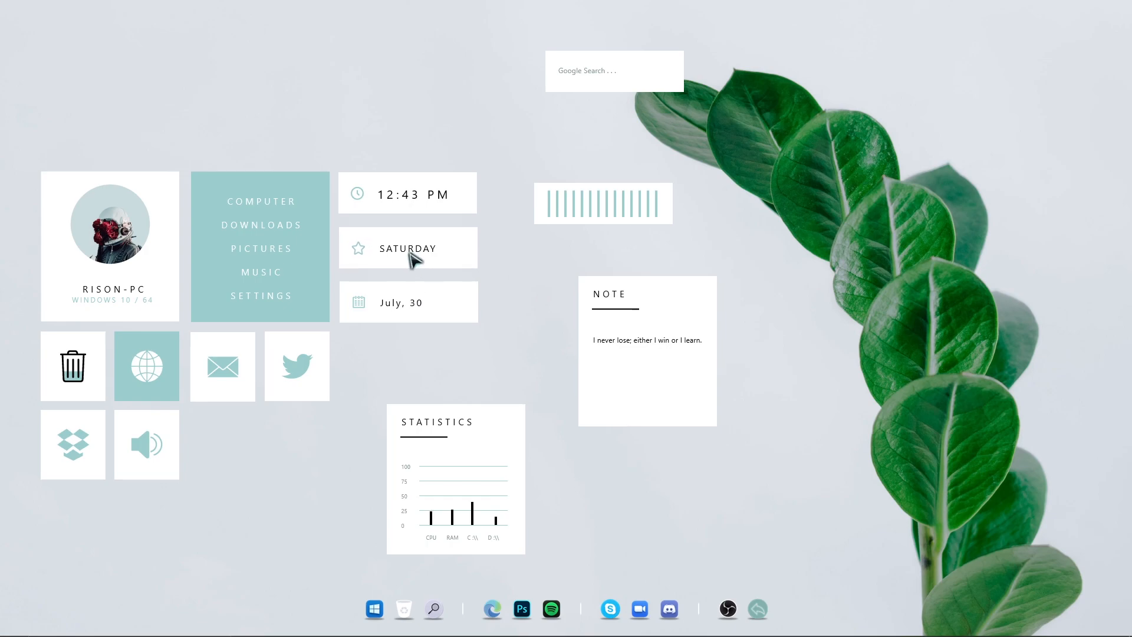
{"action": "left_click_drag", "start_coordinate": [485, 443], "coordinate": [437, 372]}
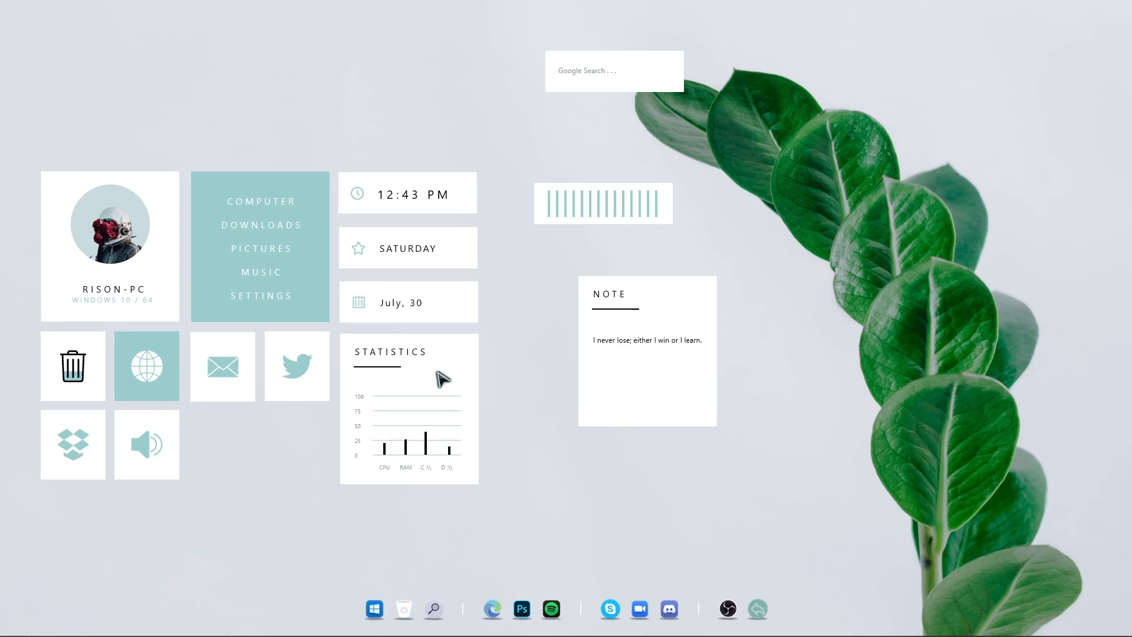
Arrange the Google search, note and visualizer skins into a column beside the clock, day and statistics skins
{"action": "left_click_drag", "start_coordinate": [635, 223], "coordinate": [788, 230]}
{"action": "left_click_drag", "start_coordinate": [625, 87], "coordinate": [551, 203]}
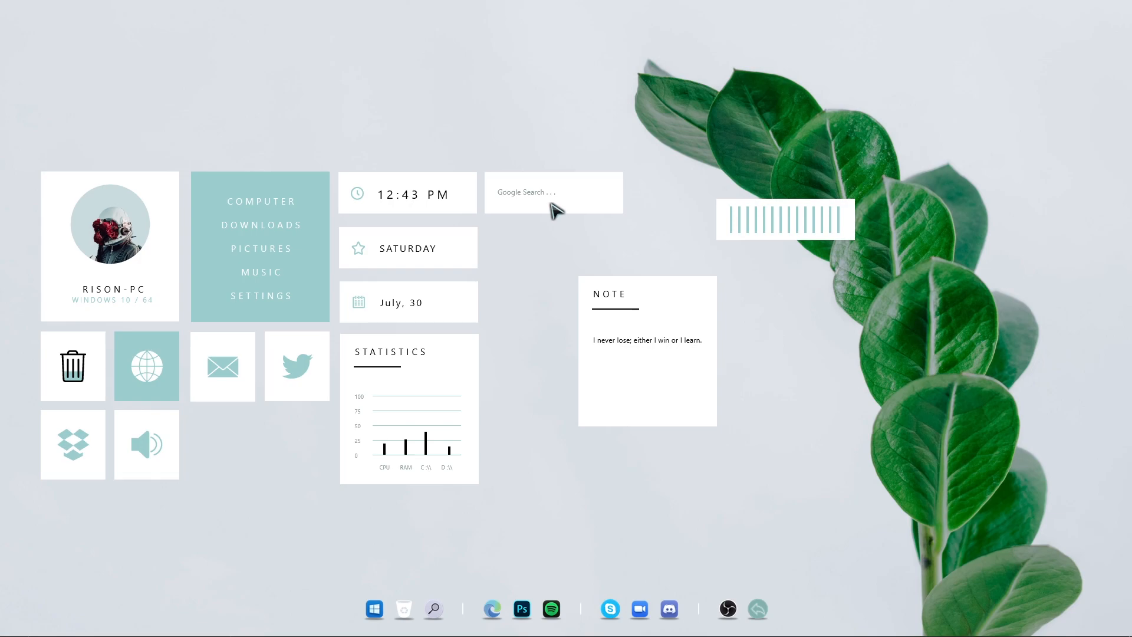
{"action": "left_click_drag", "start_coordinate": [638, 300], "coordinate": [560, 257]}
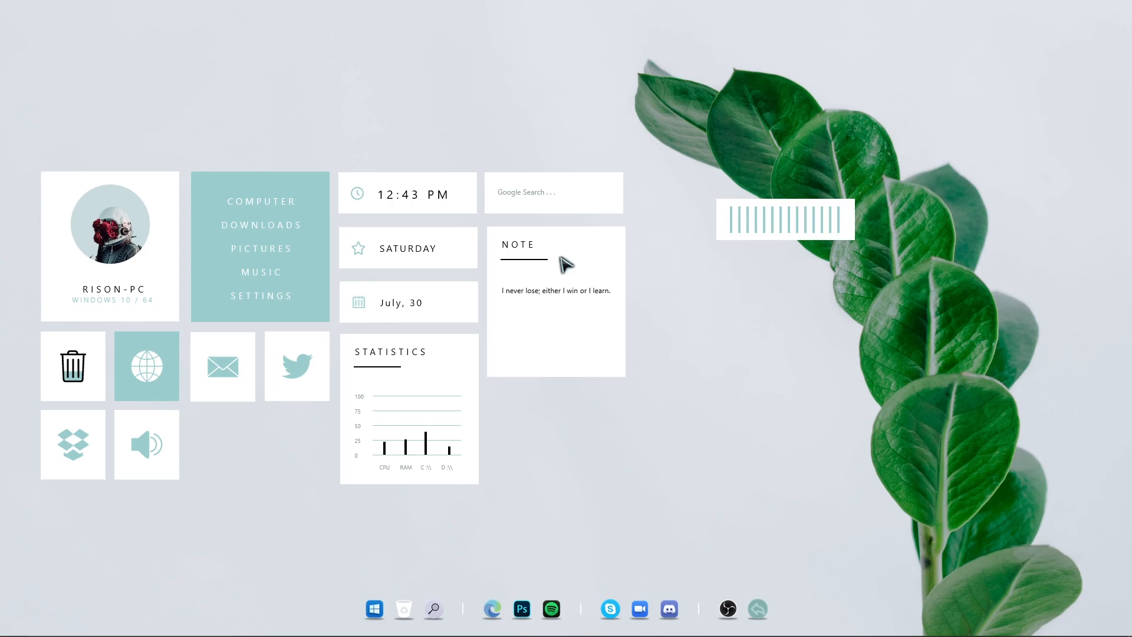
{"action": "left_click_drag", "start_coordinate": [541, 200], "coordinate": [541, 200]}
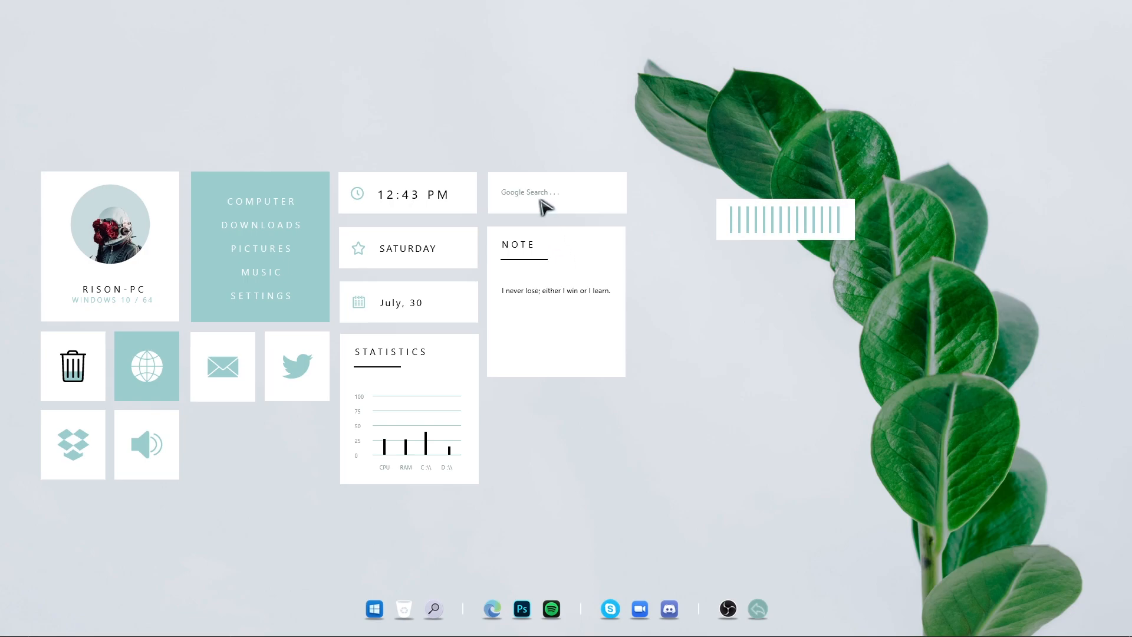
{"action": "left_click_drag", "start_coordinate": [787, 232], "coordinate": [557, 414]}
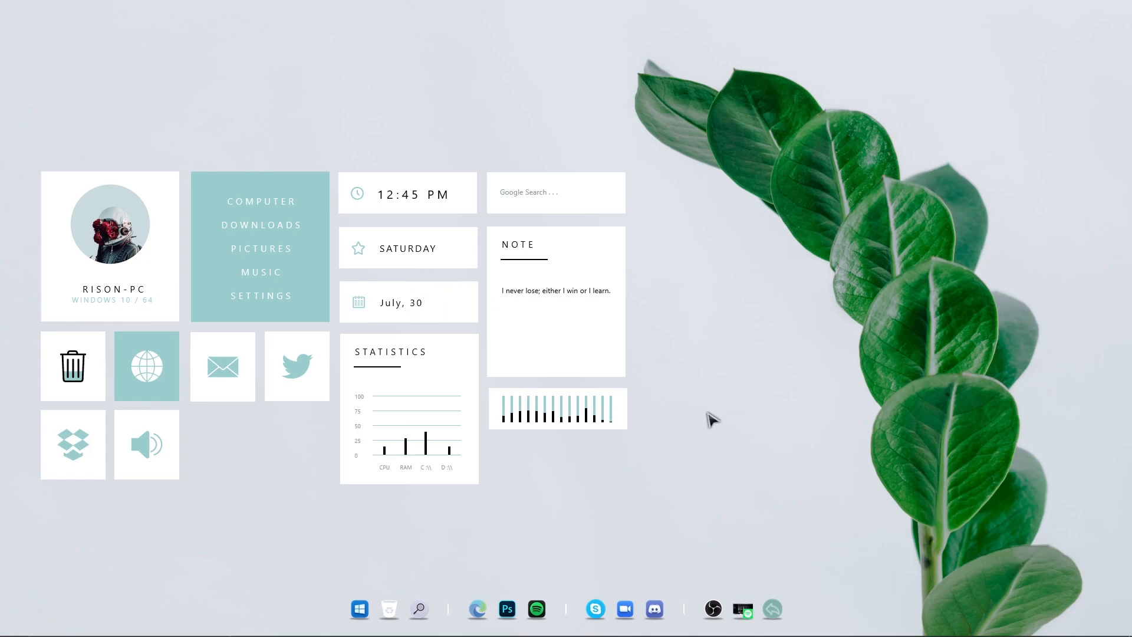
Open the dock's Preferences, enable Hide Windows taskbar in the General settings, and confirm
{"action": "mouse_move", "coordinate": [707, 636]}
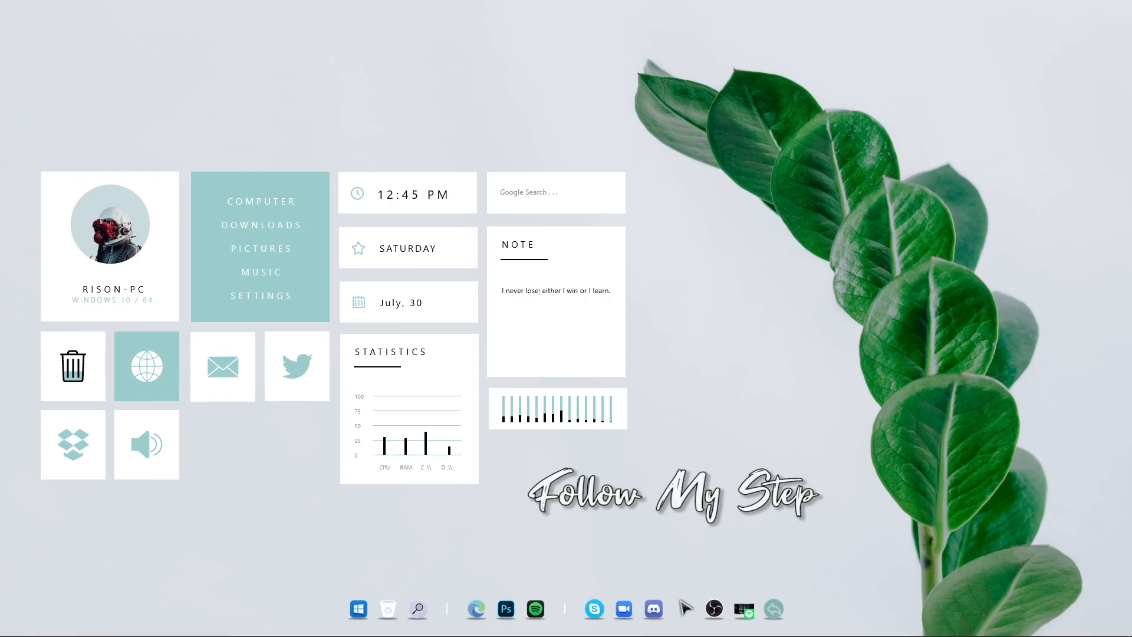
{"action": "right_click", "coordinate": [686, 608]}
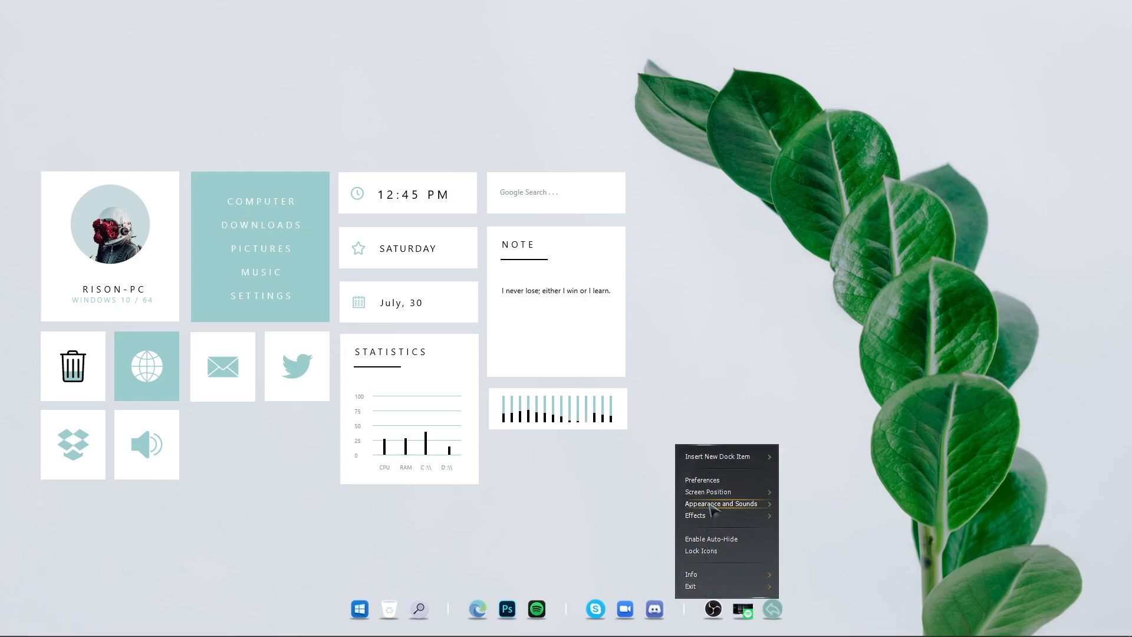
{"action": "left_click", "coordinate": [702, 480]}
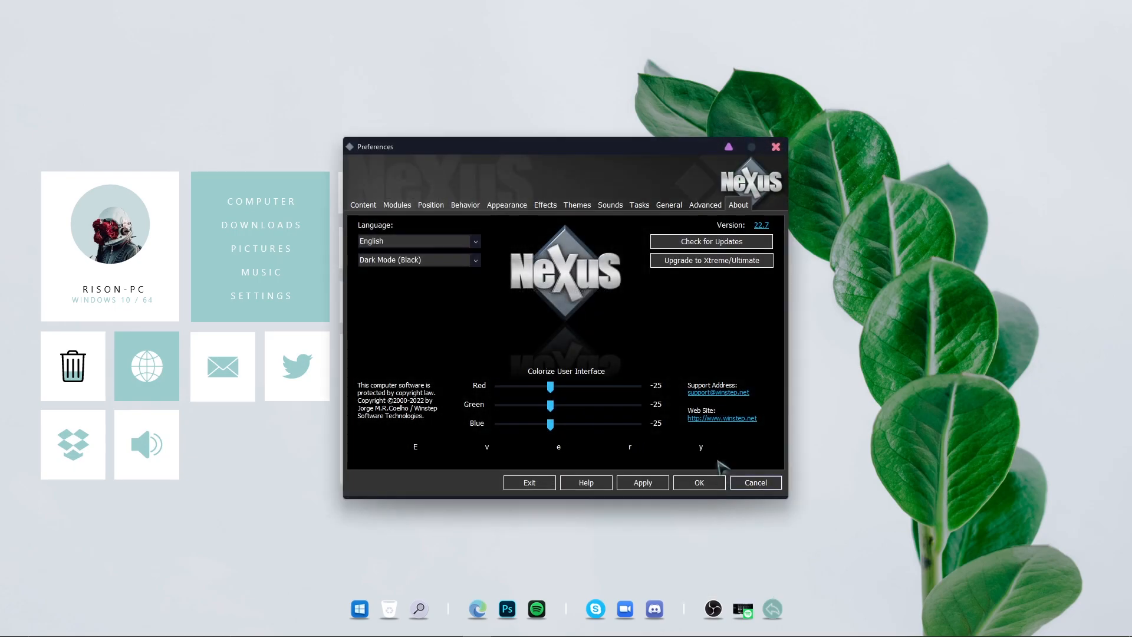
{"action": "left_click", "coordinate": [679, 208]}
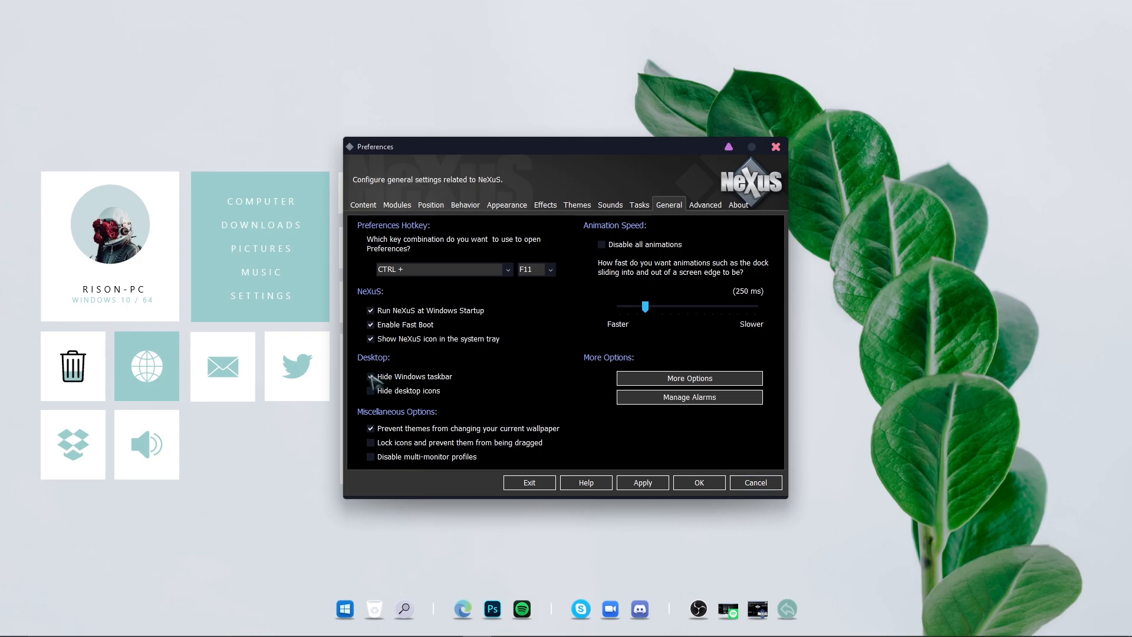
{"action": "left_click", "coordinate": [685, 484]}
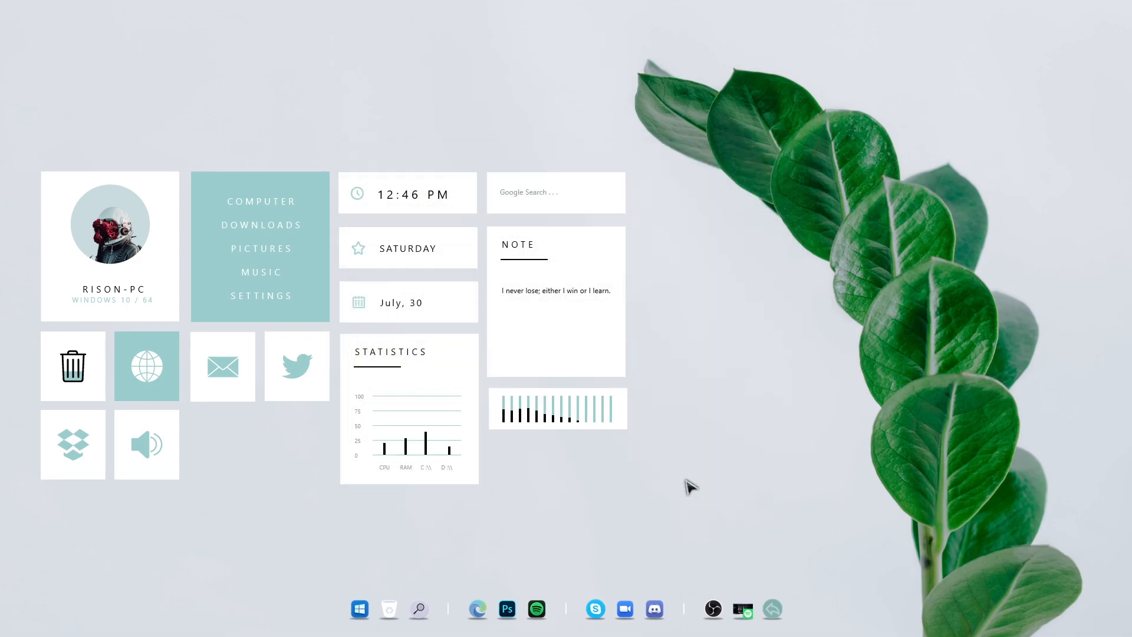
Refresh the desktop twice
{"action": "right_click", "coordinate": [706, 320]}
{"action": "left_click", "coordinate": [727, 348]}
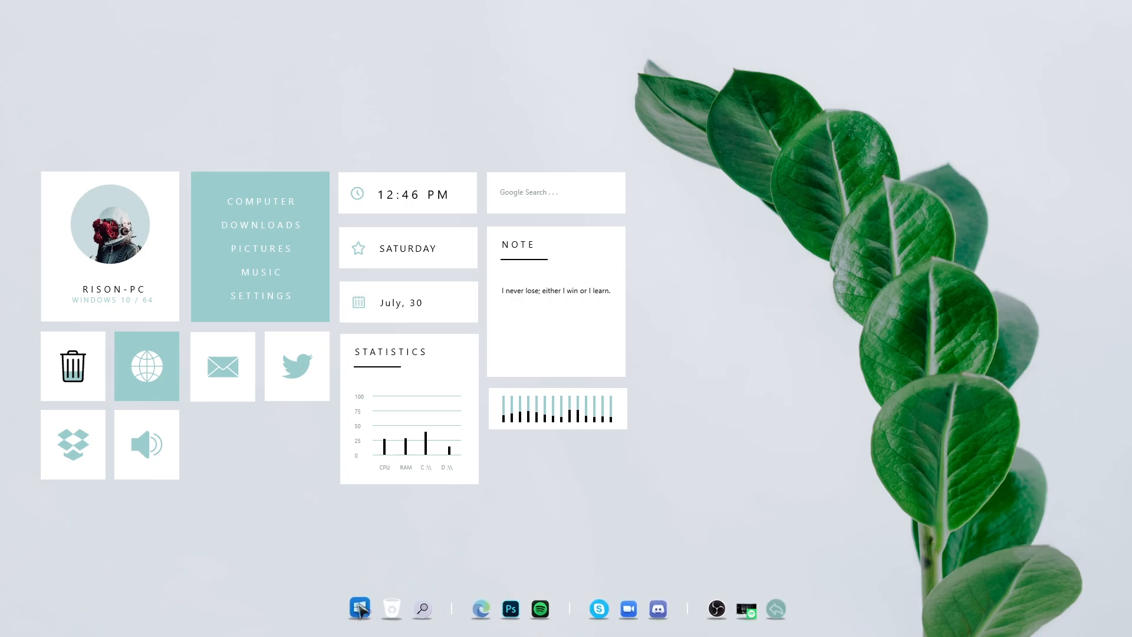
{"action": "right_click", "coordinate": [730, 347]}
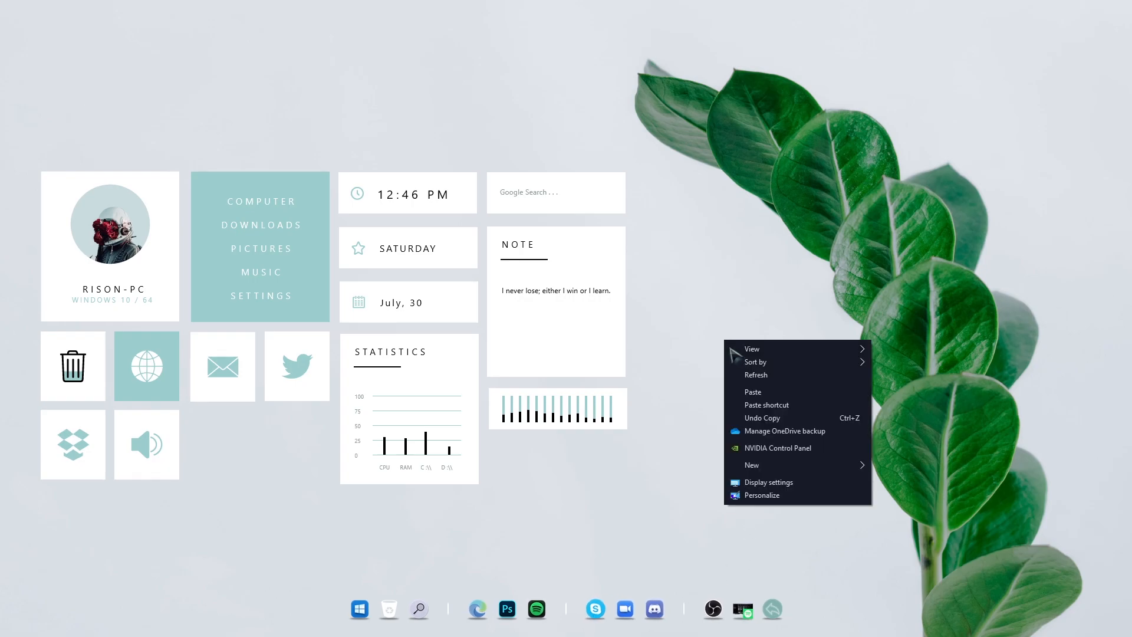
{"action": "left_click", "coordinate": [747, 377]}
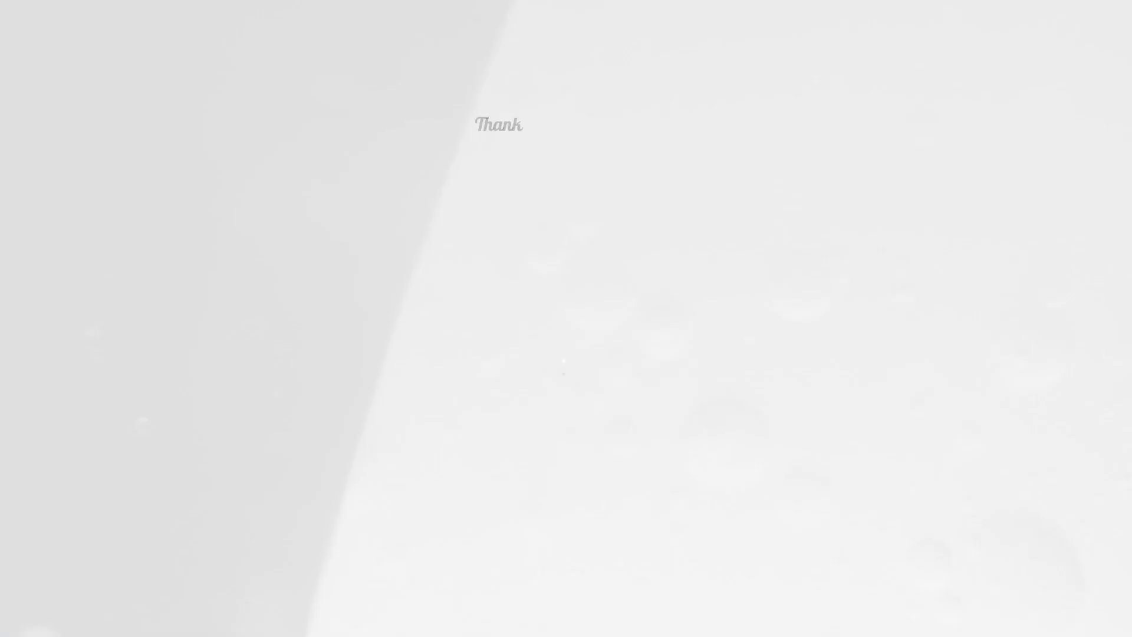